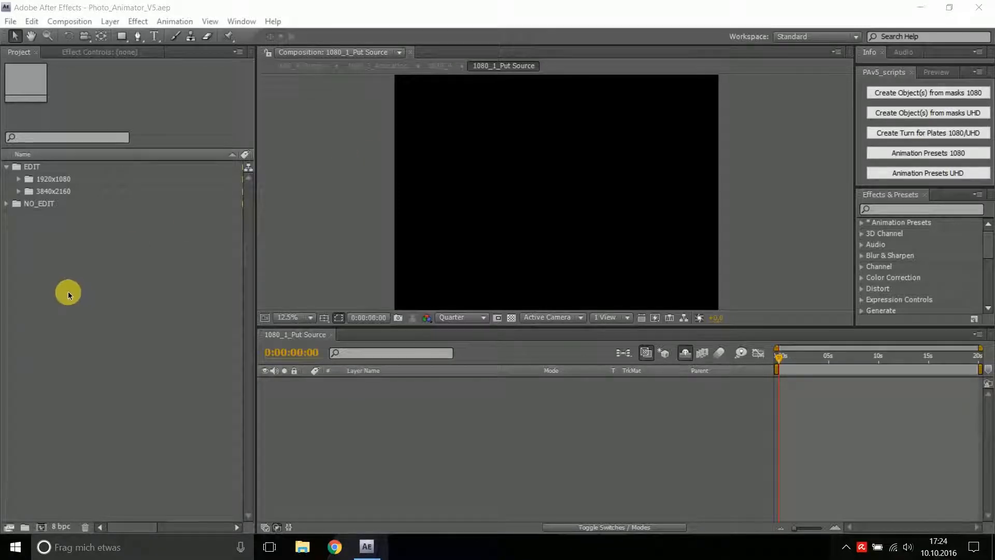
Step: Expand the 1920x1080 folder inside EDIT to list its compositions
left_click(9, 167)
left_click(9, 166)
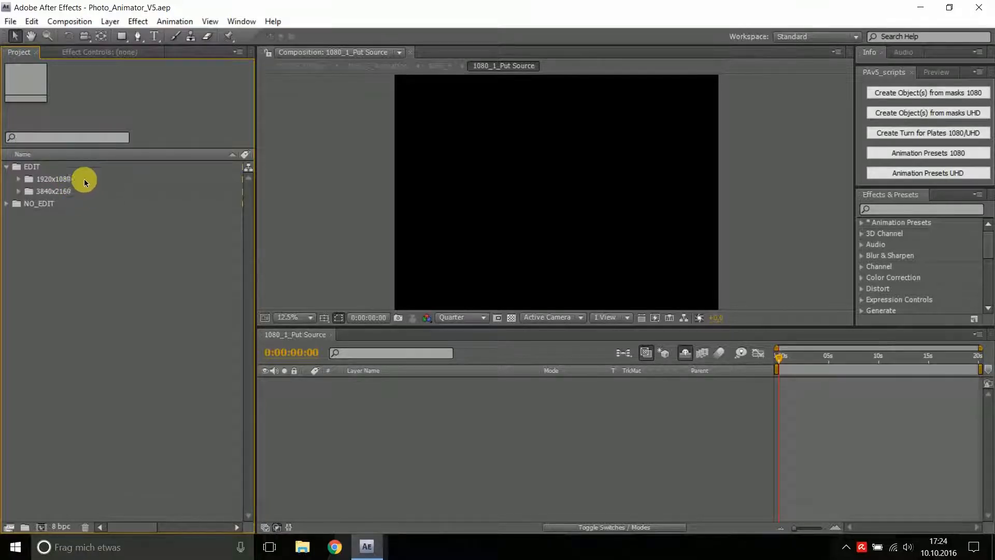
left_click(19, 180)
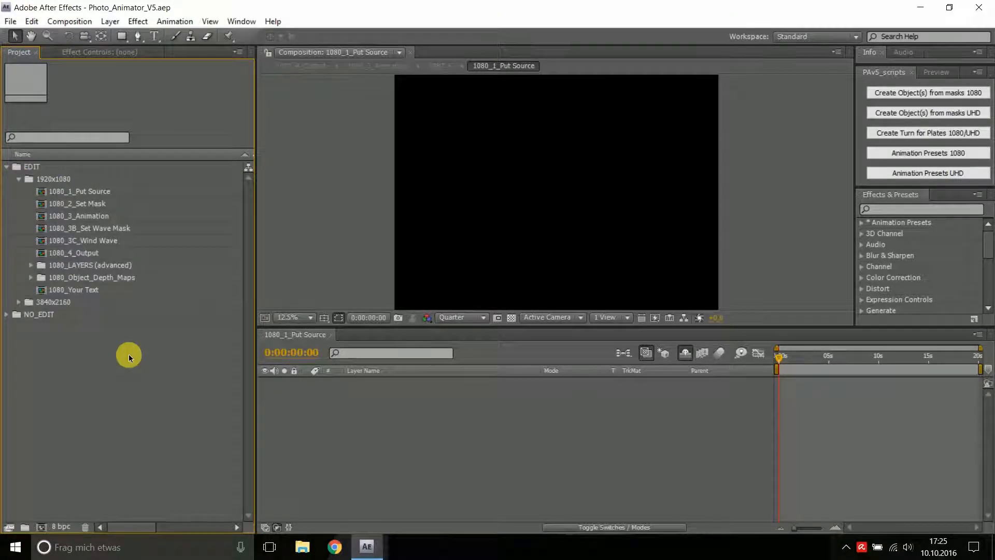
Step: Save the project under the new name man.aep in the Final folder
left_click(13, 23)
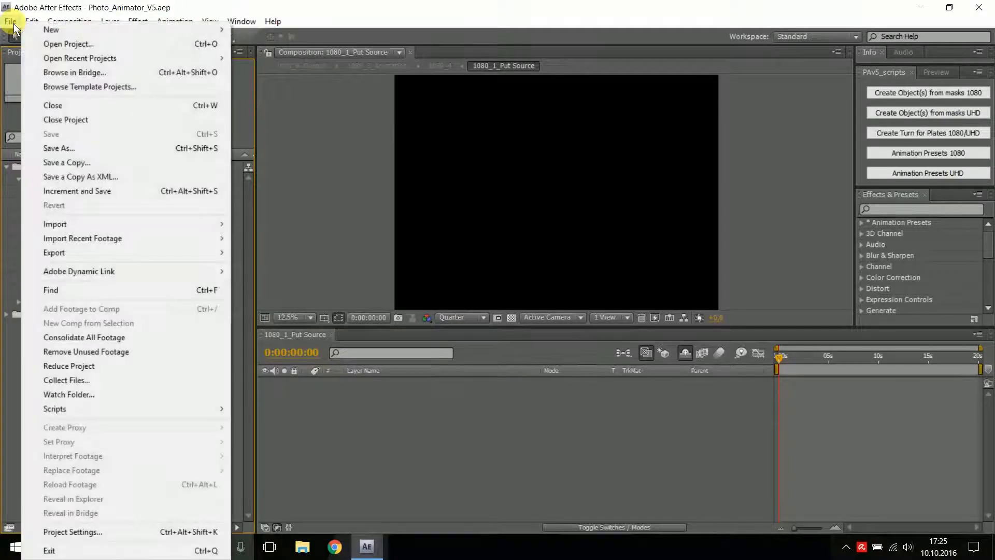
left_click(117, 154)
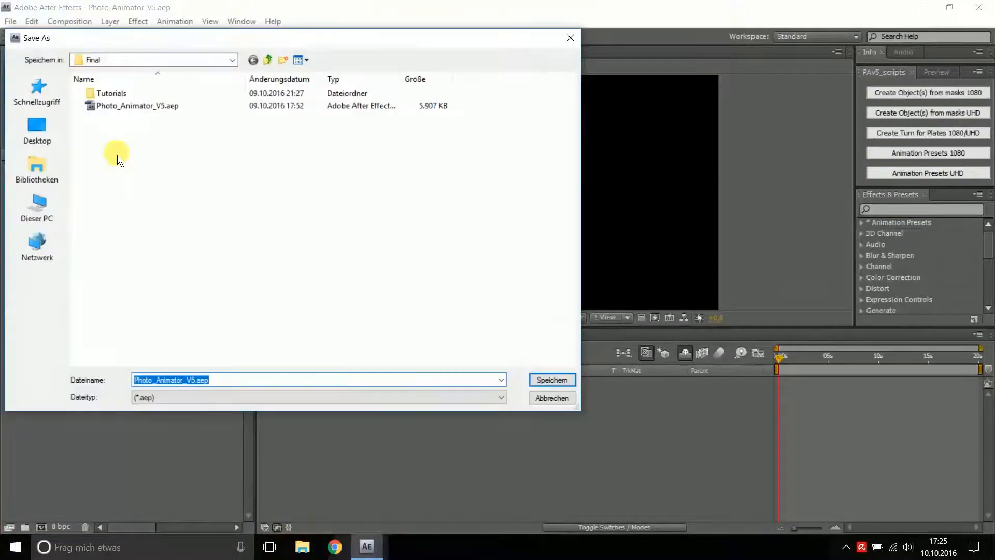
left_click_drag(195, 380, 111, 380)
type("man")
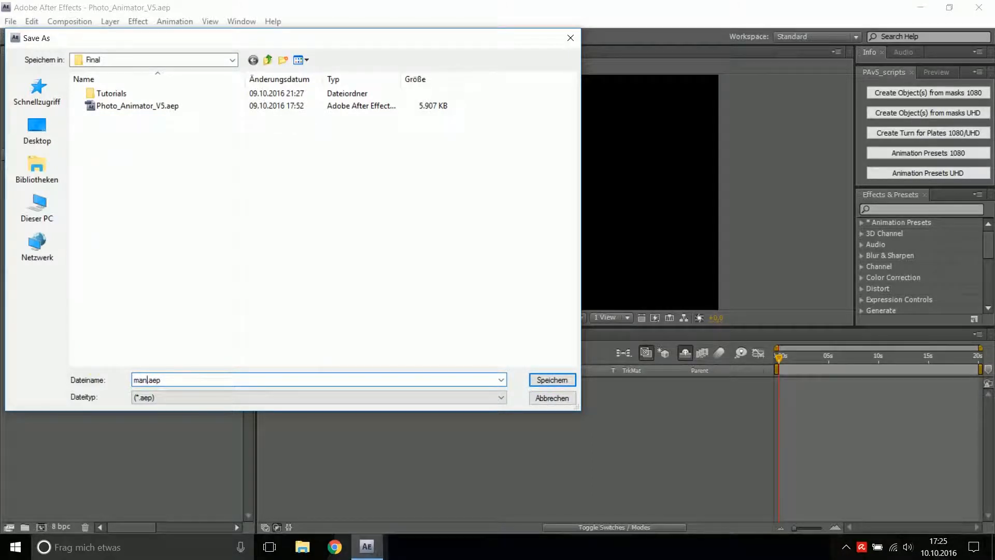
key("Return")
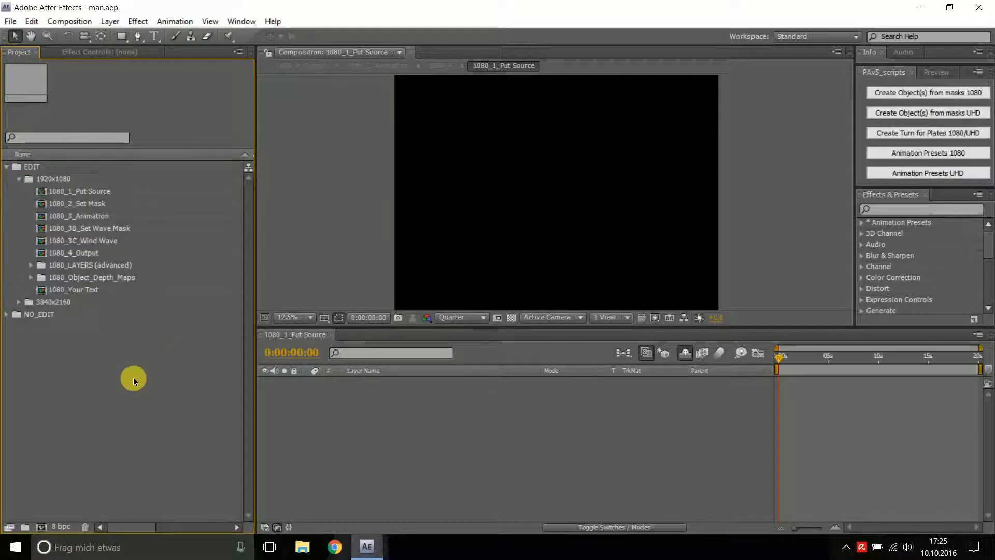
double_click(138, 358)
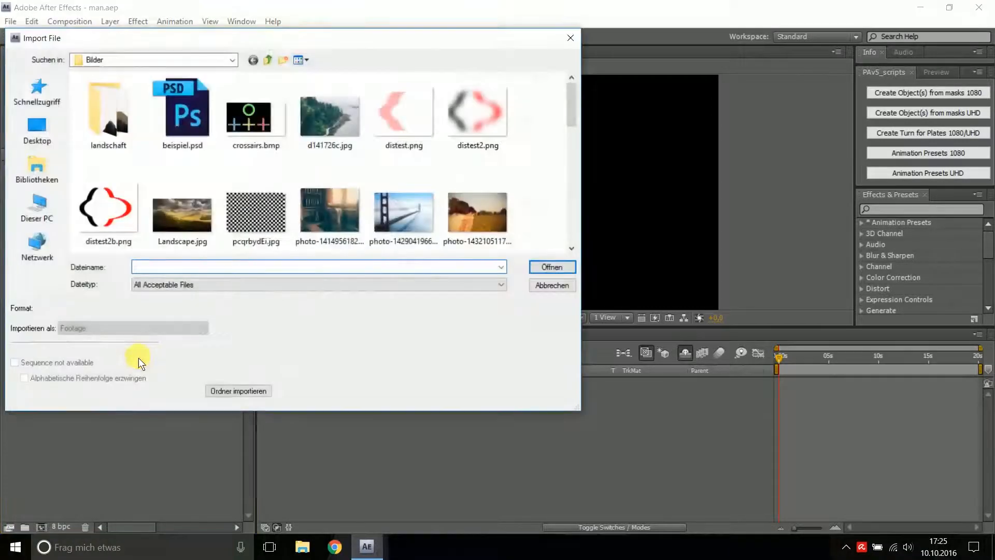
left_click_drag(574, 105, 576, 134)
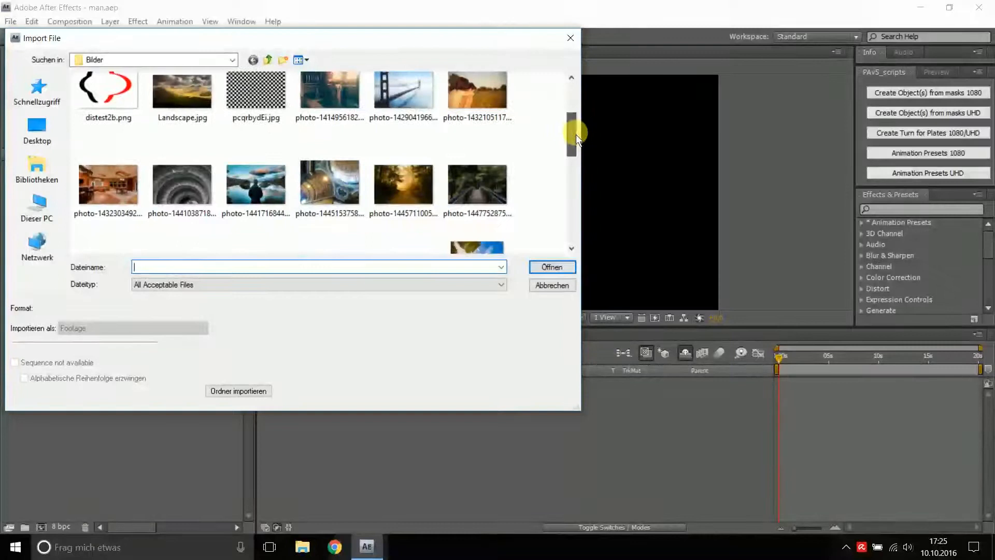
left_click(262, 192)
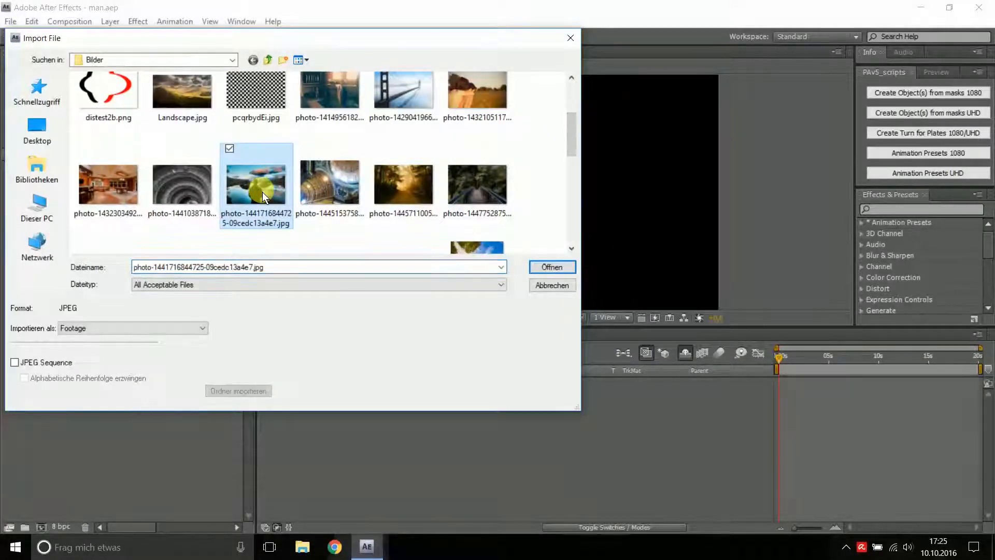
left_click(540, 269)
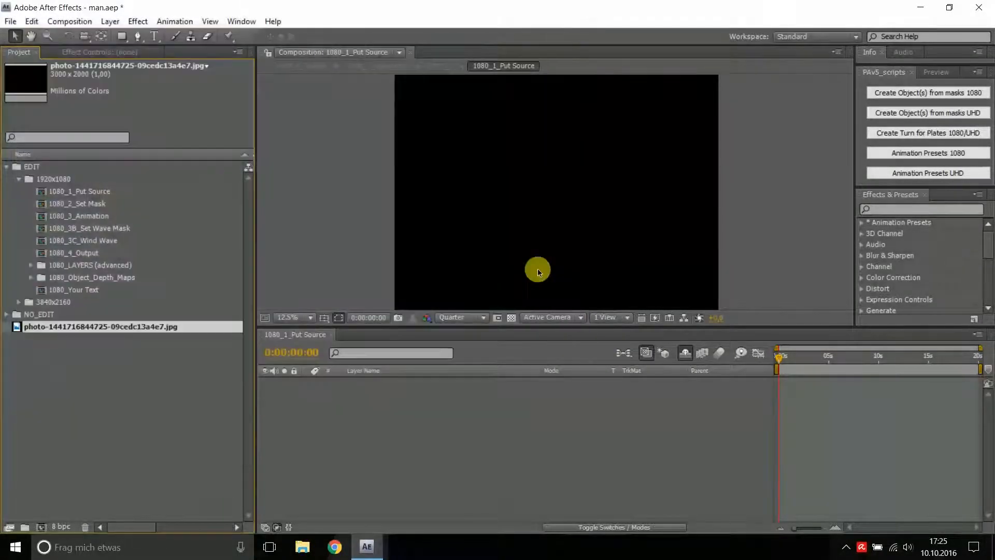
left_click(85, 375)
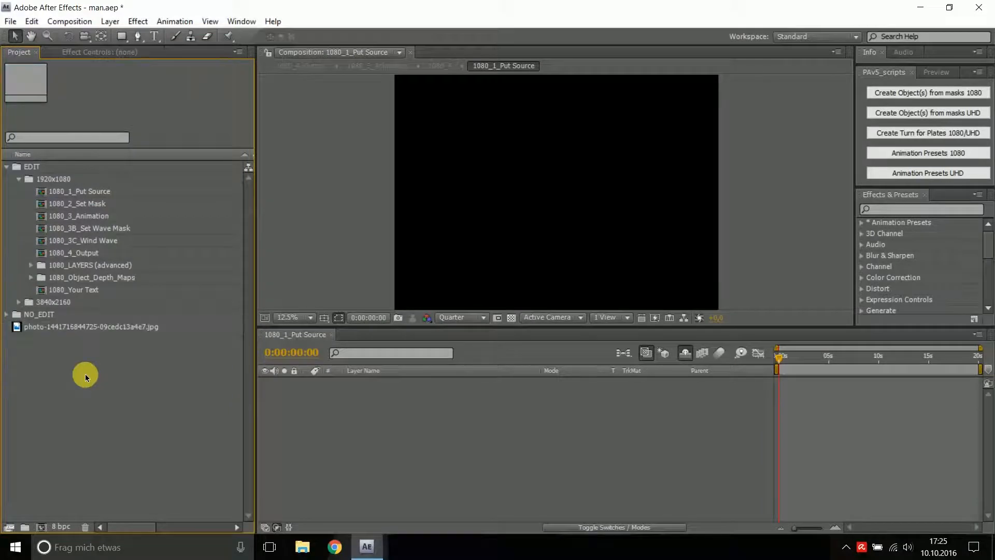
Step: Place the imported photo in the 1080_1_Put Source composition and scale it to 134% so it fills the frame width
double_click(91, 191)
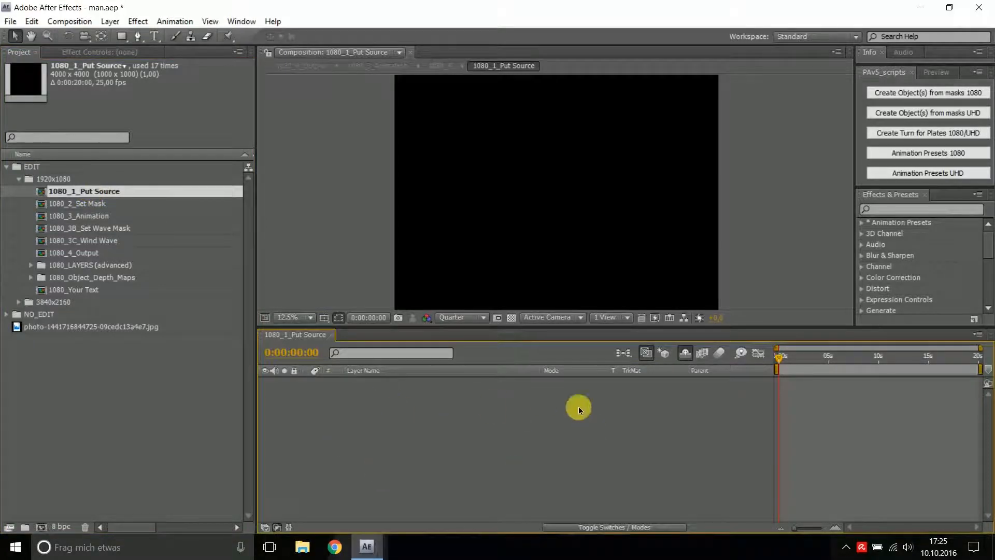
left_click_drag(76, 327, 444, 417)
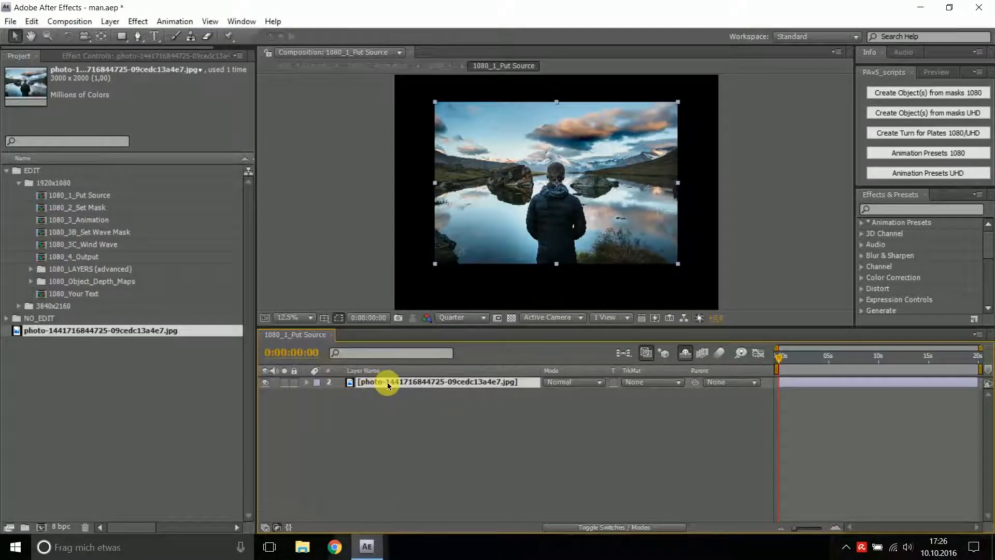
key("s")
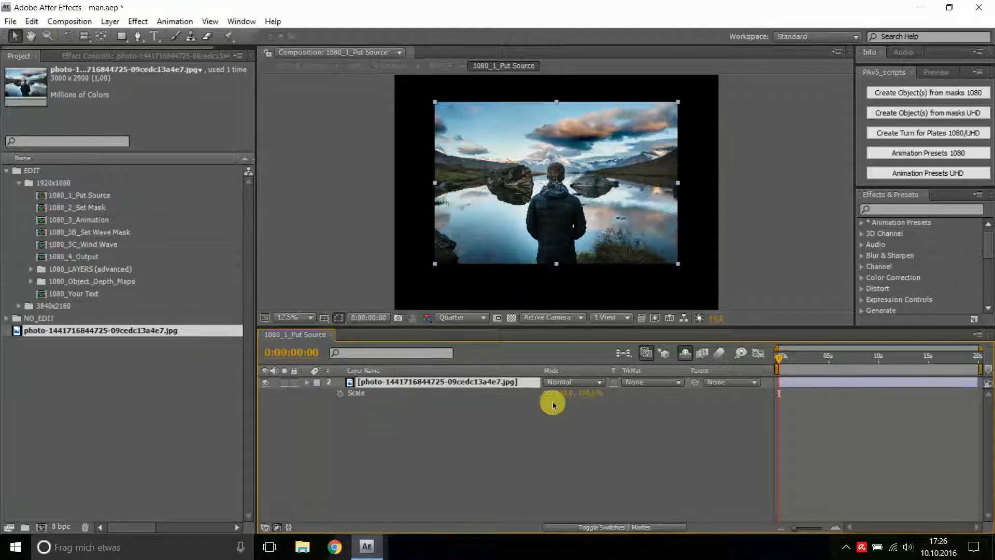
left_click_drag(564, 392, 584, 391)
left_click(742, 240)
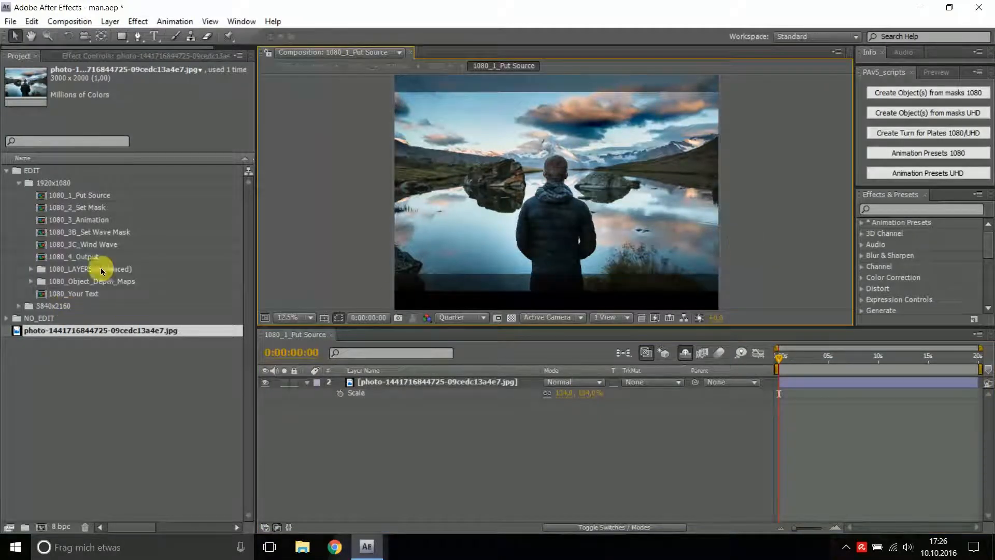
Step: In 1080_2_Set Mask, start a Pen mask on the MASK layer along the far shoreline, below both rocks and across the man's head
double_click(92, 208)
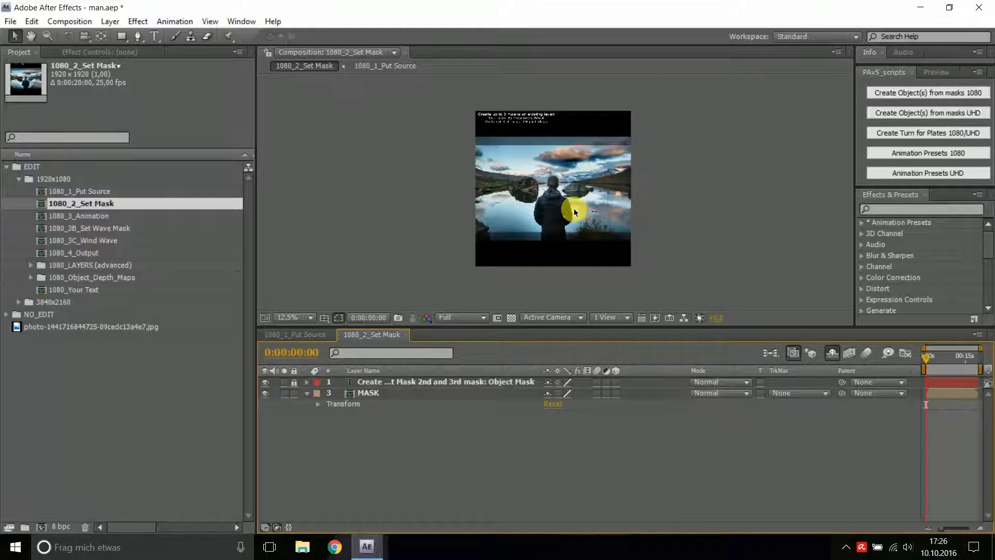
key("period")
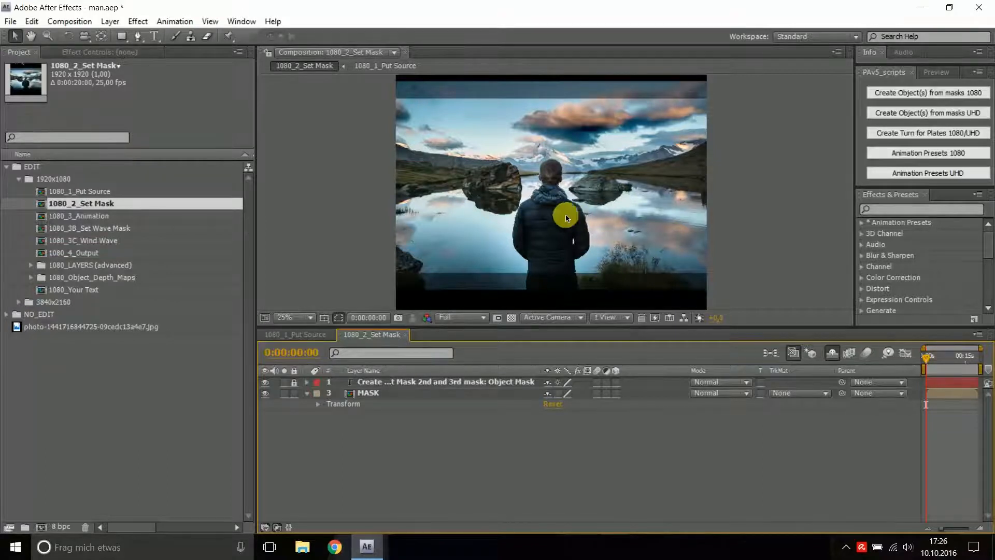
left_click(138, 37)
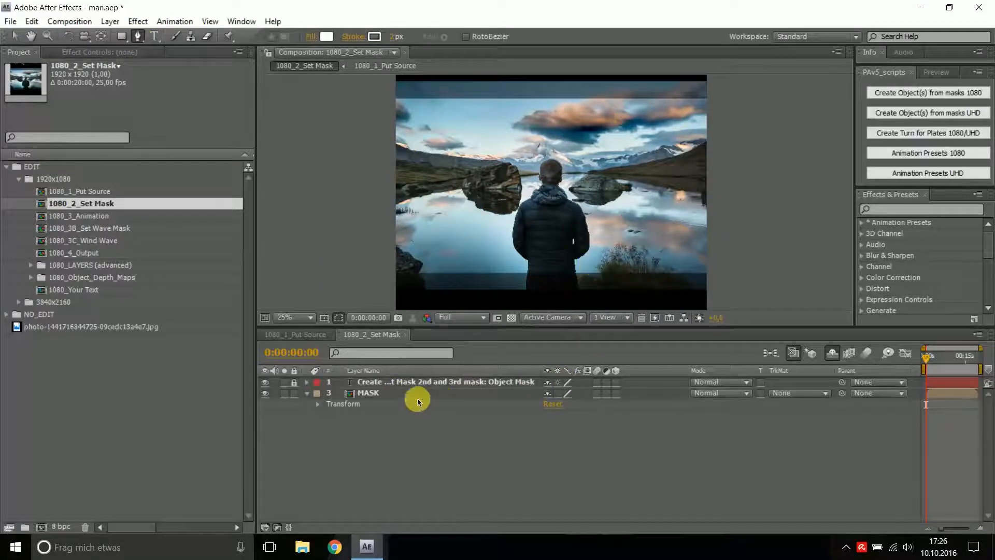
left_click(369, 395)
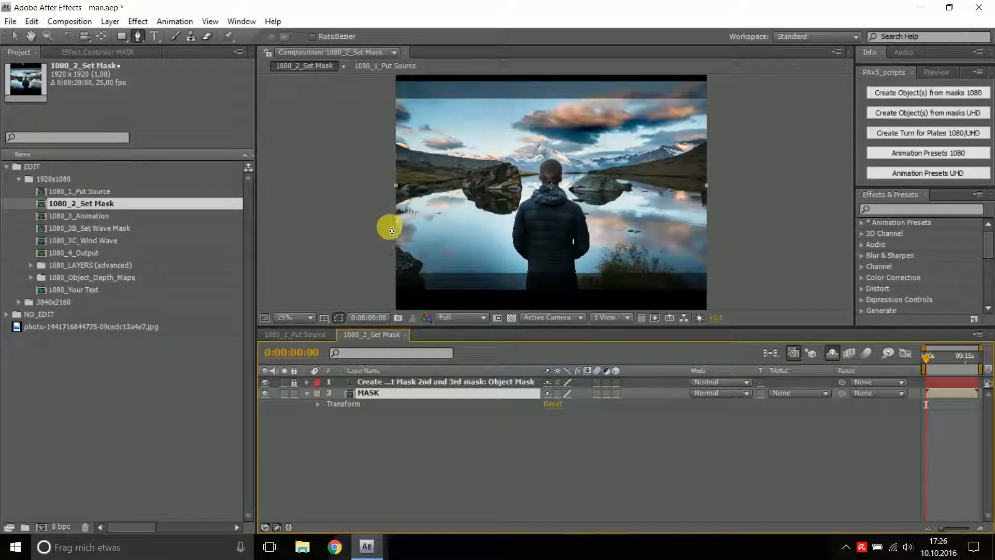
left_click(382, 202)
left_click(458, 192)
left_click(489, 200)
left_click(519, 193)
left_click(526, 177)
left_click(578, 175)
left_click(583, 199)
left_click(621, 193)
left_click(622, 180)
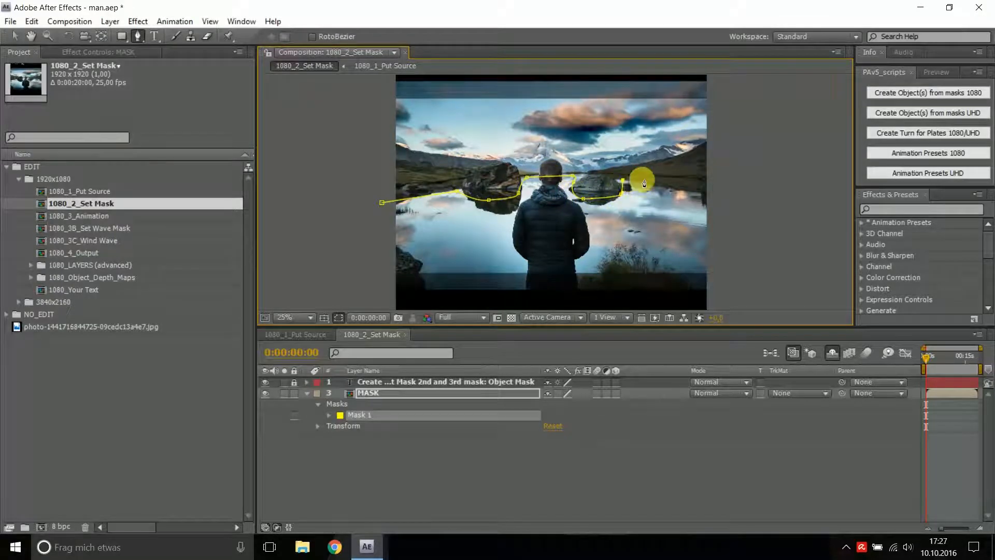
Step: Continue the mask past the frame's right edge, back along the mountain ridge, and close it at its starting point
left_click(728, 197)
left_click(730, 134)
left_click(646, 149)
left_click(584, 154)
left_click(553, 143)
left_click(527, 147)
left_click(488, 149)
left_click(439, 145)
left_click(385, 137)
left_click(384, 207)
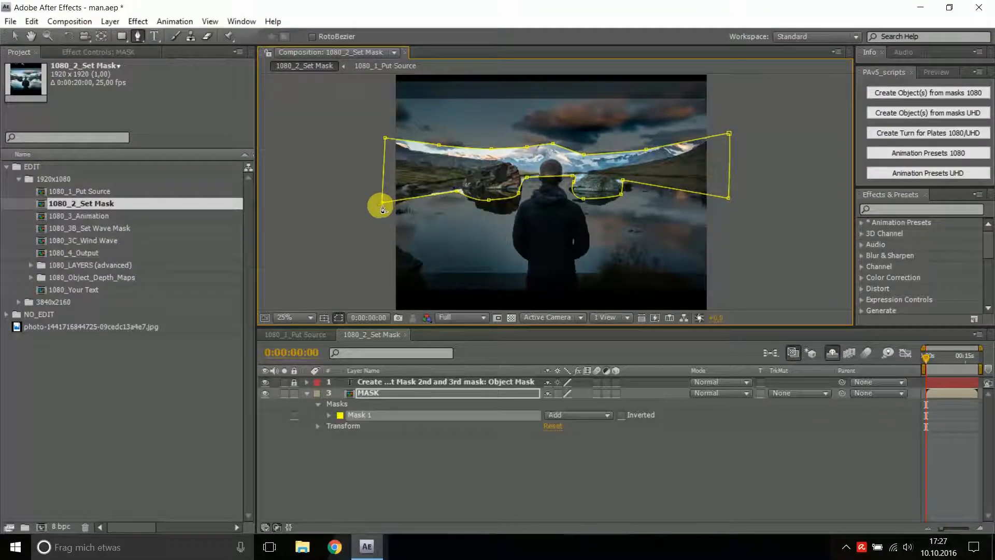
Step: Open the 1080_3_Animation composition
double_click(95, 220)
double_click(94, 218)
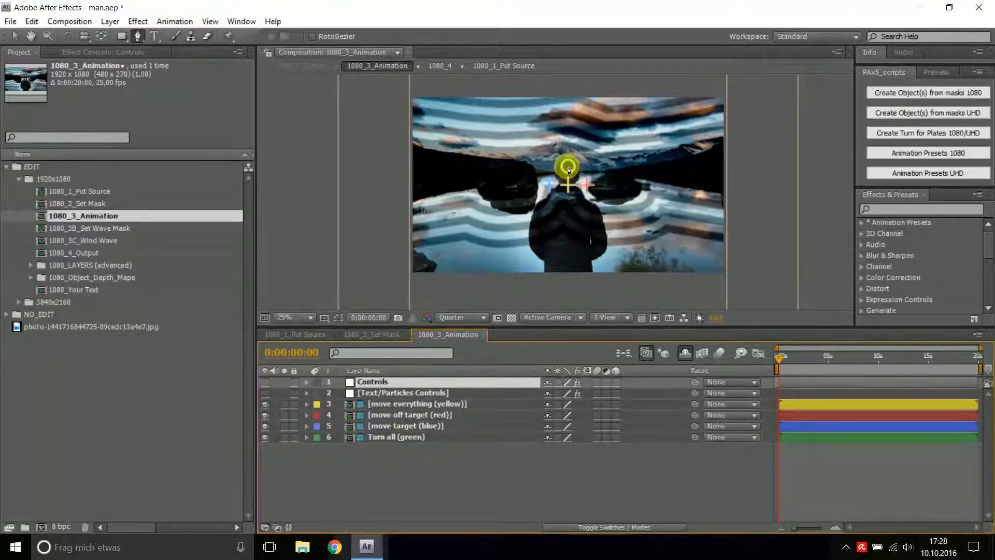
Step: Examine the two control layers and the yellow, red, blue and green movement layers of the animation composition
left_click(398, 442)
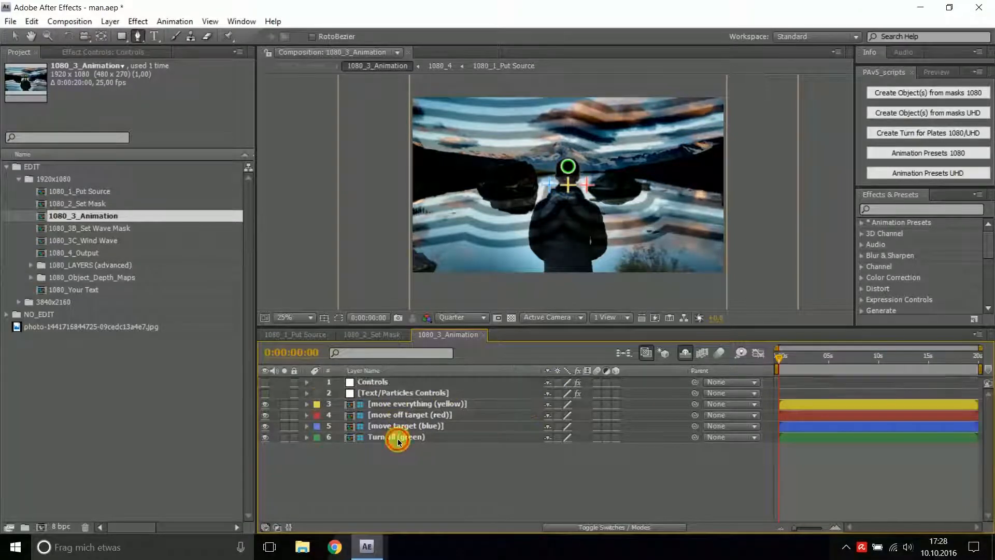
left_click(378, 382)
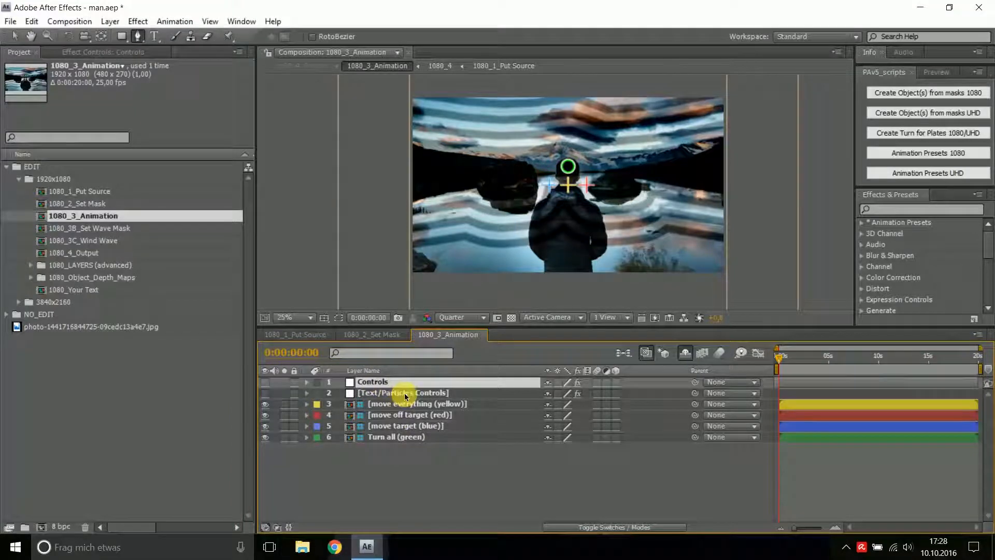
left_click(404, 393)
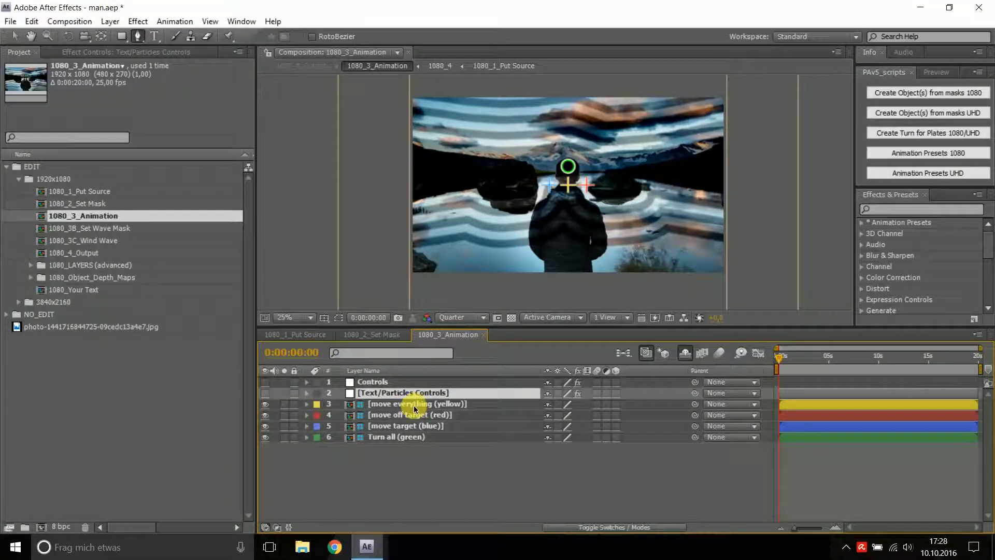
left_click(410, 405)
left_click(402, 416)
left_click(400, 427)
left_click(400, 439)
left_click(404, 428)
left_click(404, 415)
left_click(405, 405)
left_click(405, 415)
left_click(406, 426)
left_click(405, 437)
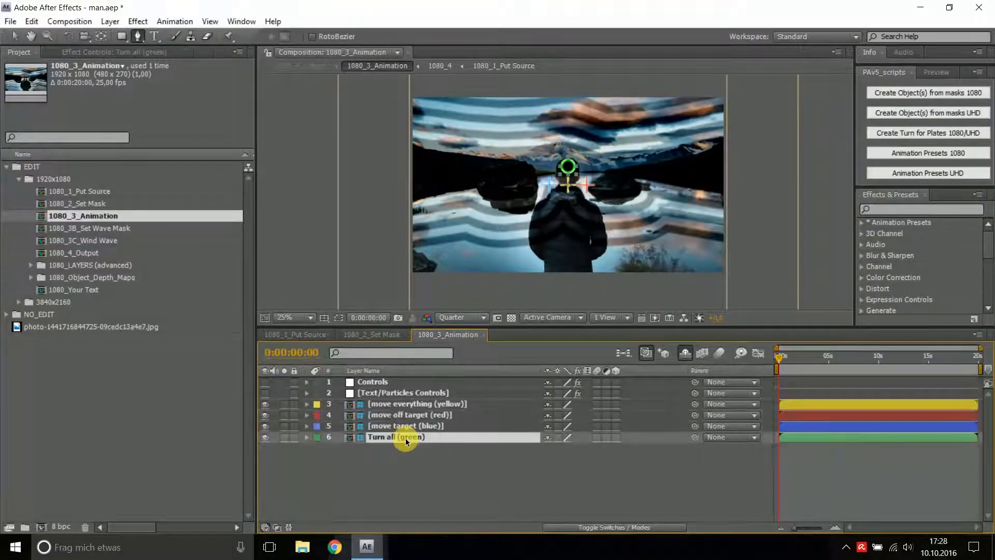
Step: Show the effect controls of the Controls layer and lock them so they stay displayed when another layer is selected
left_click(379, 382)
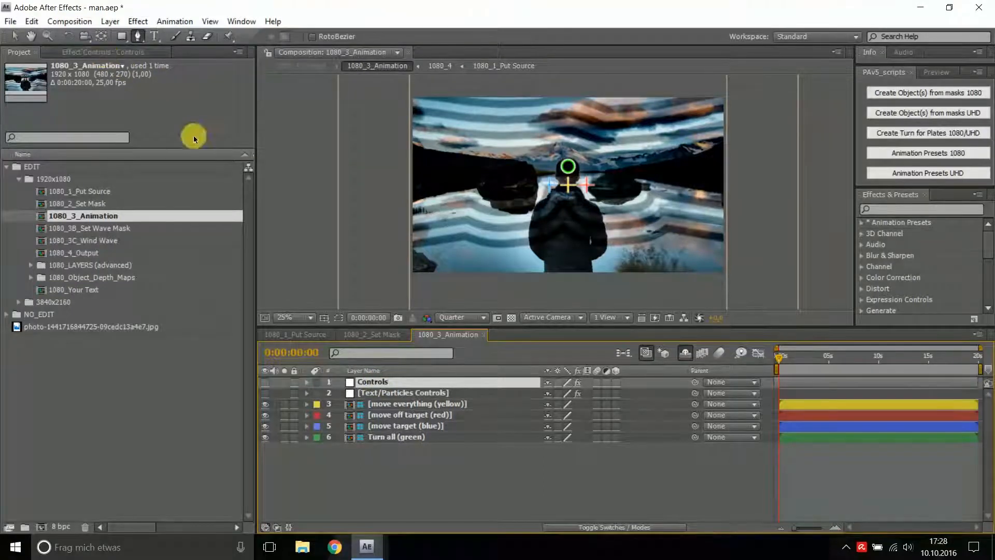
left_click(83, 54)
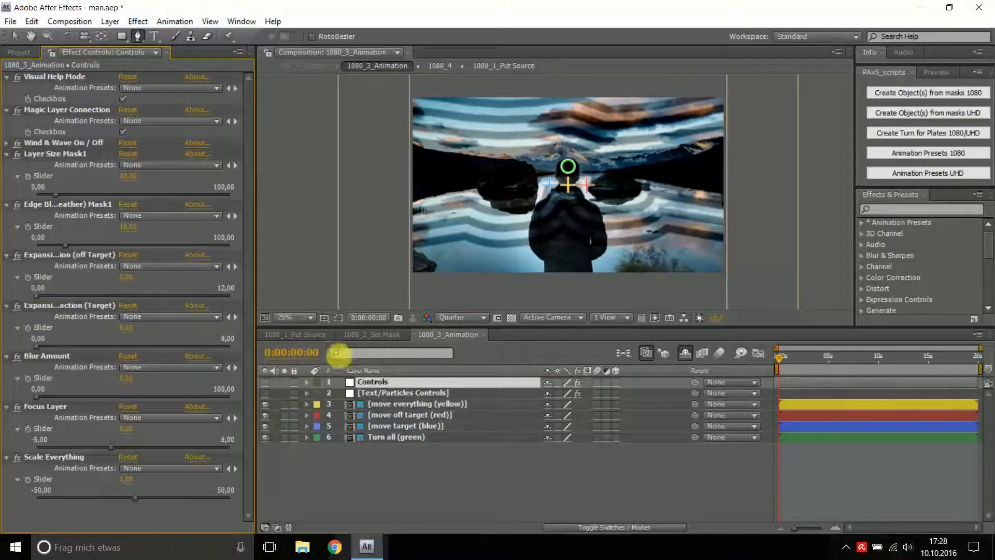
left_click(402, 420)
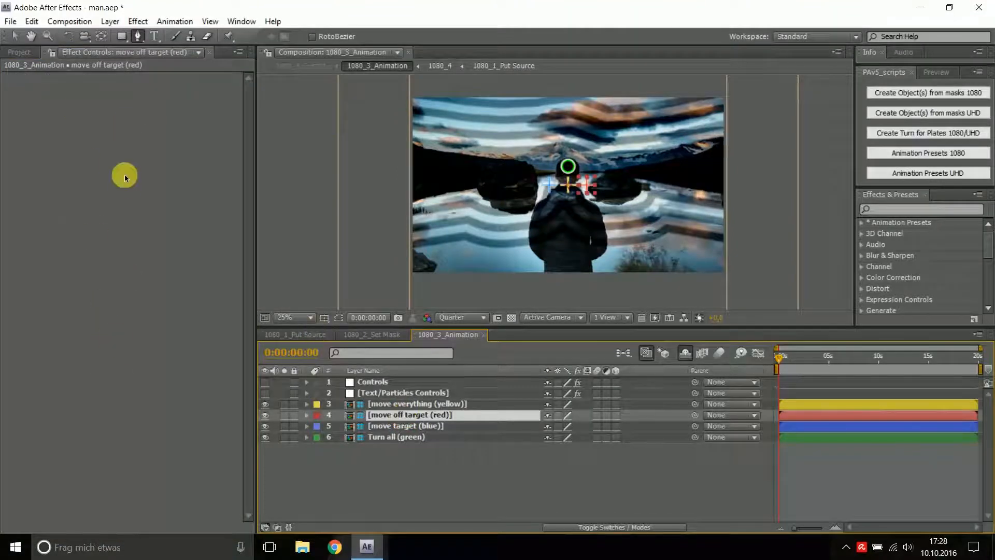
left_click(380, 382)
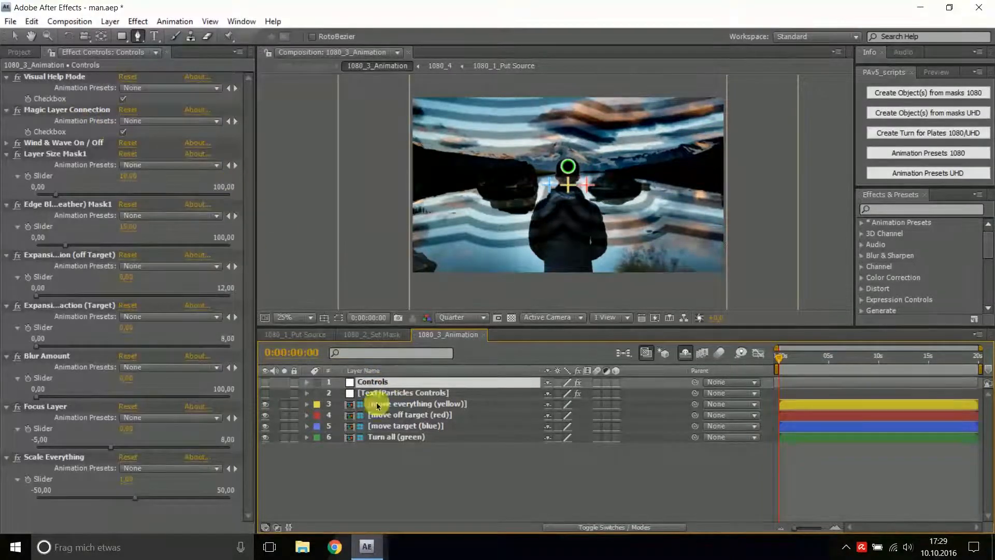
left_click(53, 59)
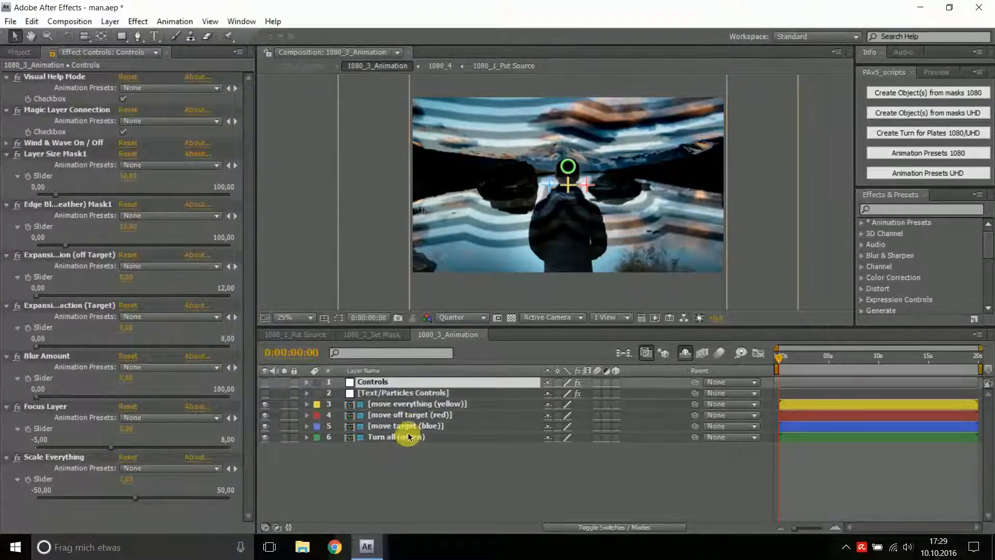
Step: Try moving the yellow move everything handle and the red move off target handle in the composition preview
left_click(402, 405)
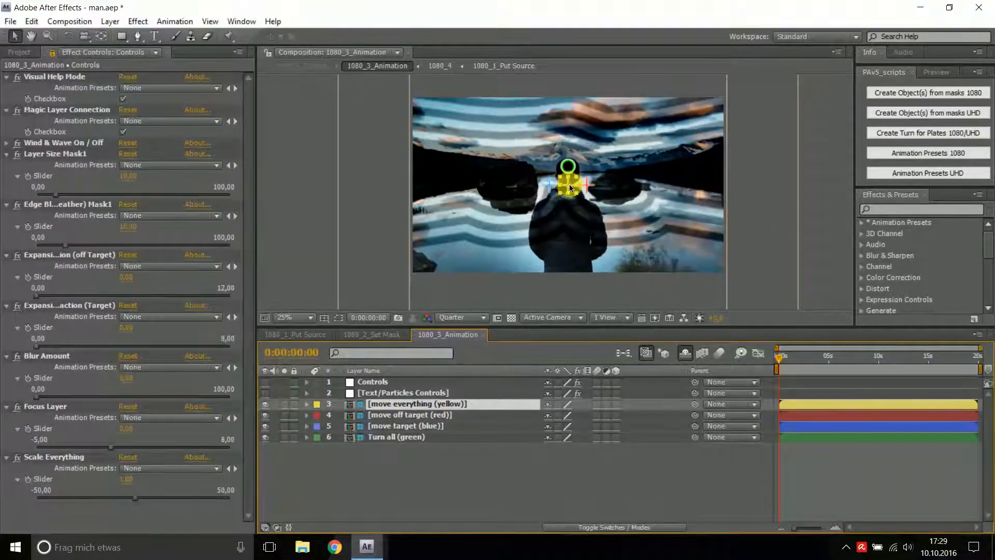
mouse_move(569, 184)
left_mouse_down()
mouse_move(553, 182)
mouse_move(584, 175)
mouse_move(570, 186)
left_mouse_up()
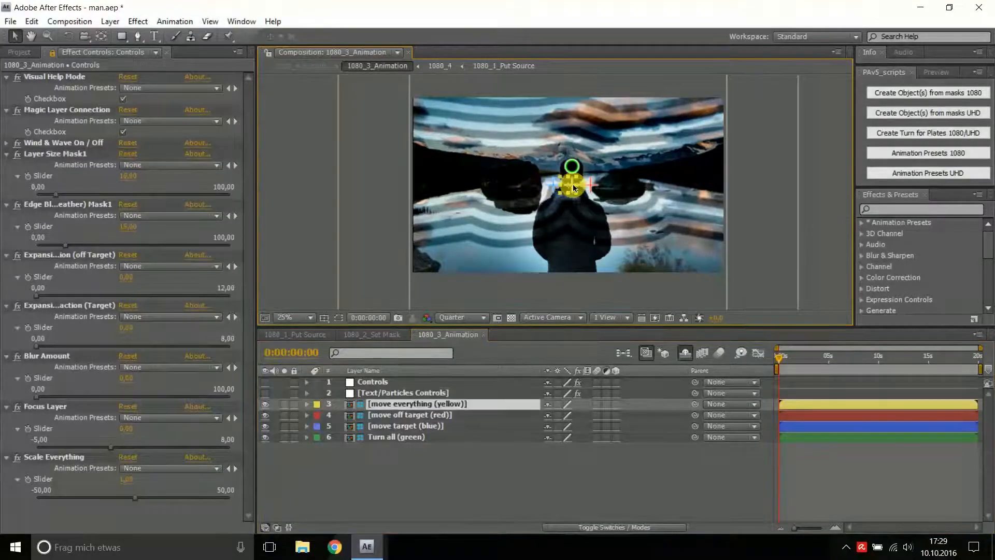
left_click(388, 416)
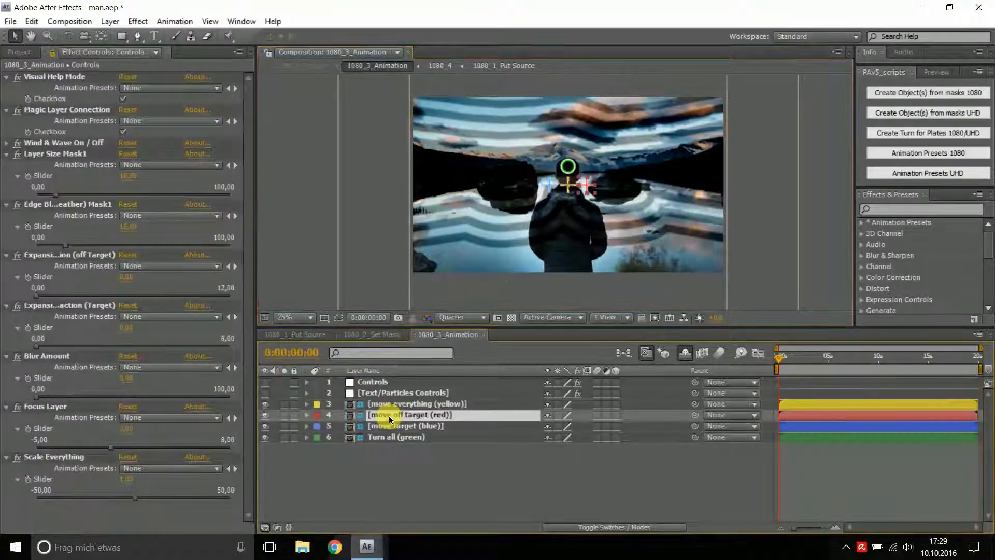
mouse_move(587, 191)
left_mouse_down()
mouse_move(602, 192)
mouse_move(567, 189)
left_mouse_up()
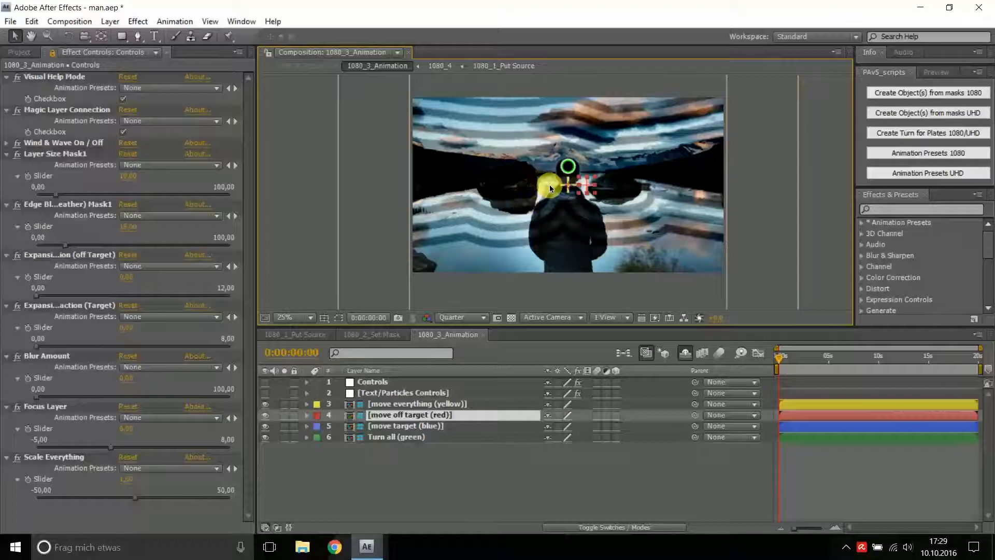
Step: Try moving the blue move target handle and the green turn handle in the composition preview
mouse_move(549, 184)
left_mouse_down()
mouse_move(525, 186)
mouse_move(566, 185)
mouse_move(571, 163)
left_mouse_up()
key("ctrl+Down")
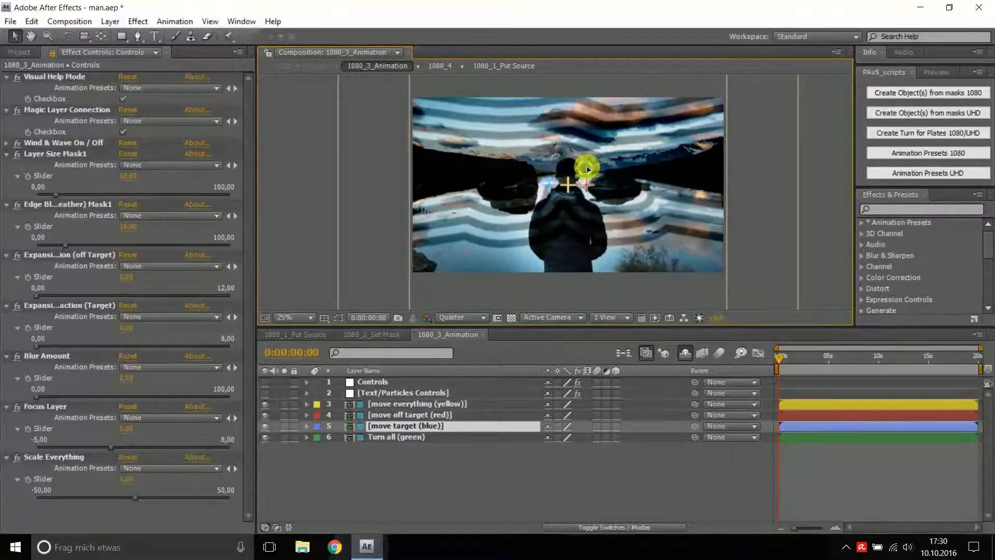
left_click_drag(587, 166, 586, 168)
key("ctrl+z")
Step: Switch Visual Help Mode off on the Controls layer to see the plain photo, and switch it on again
left_click(394, 383)
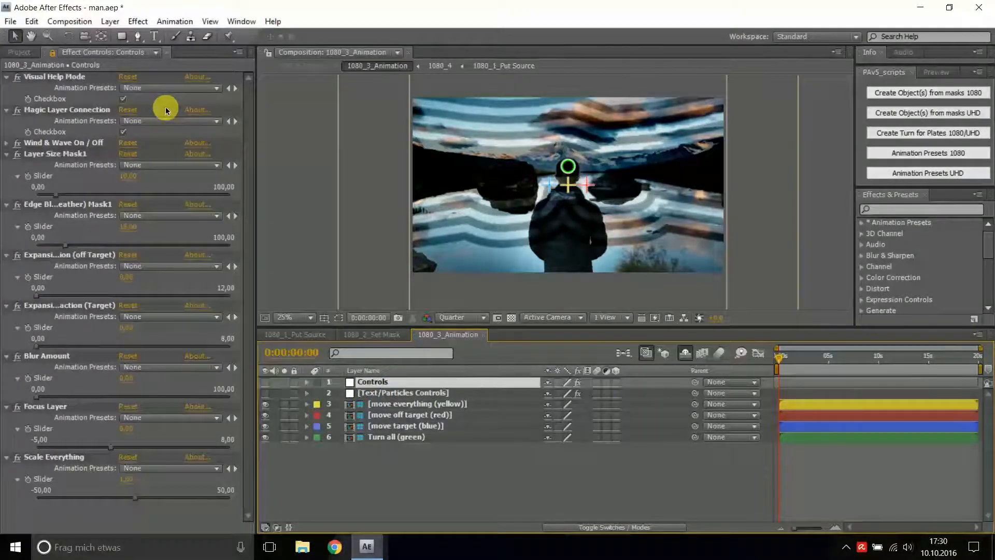
left_click(123, 99)
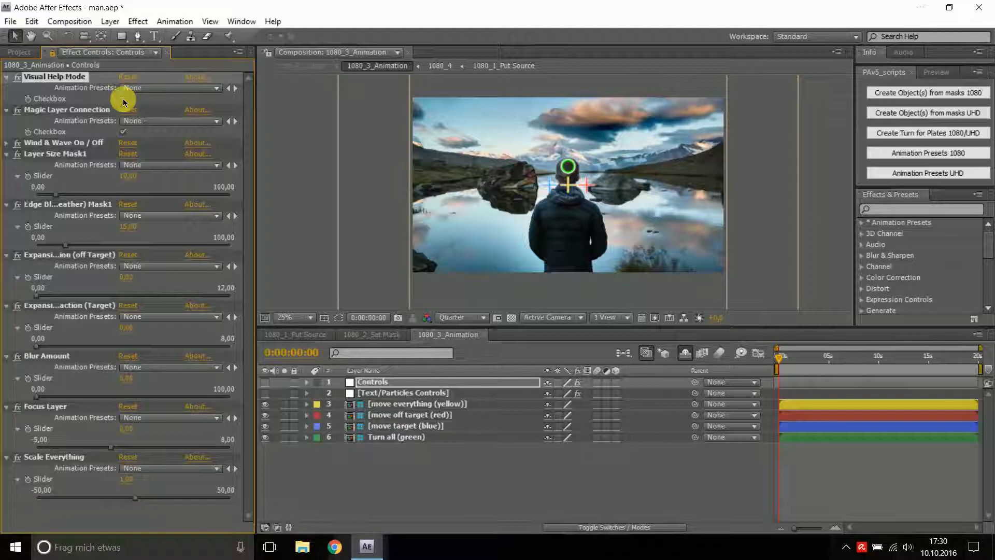
left_click(123, 99)
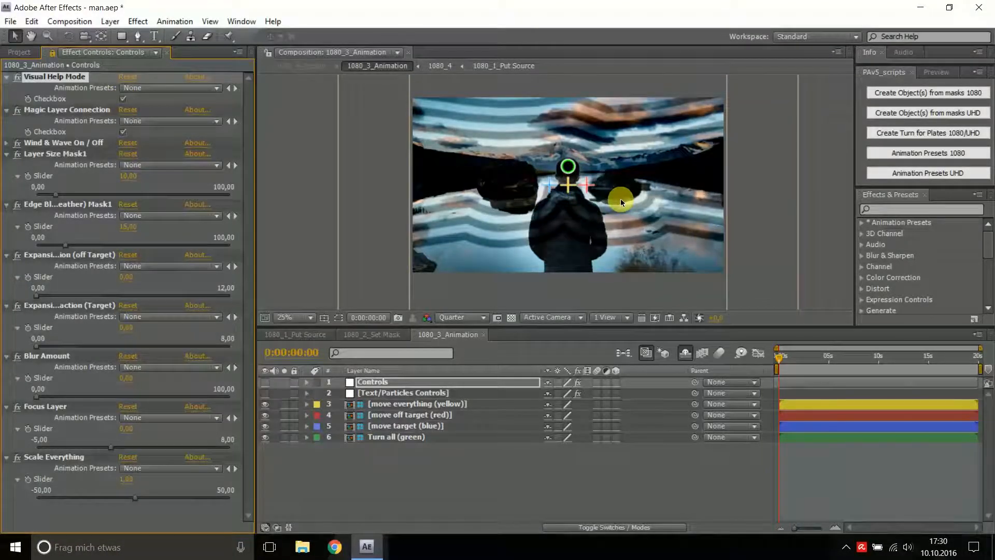
Step: Turn off Magic Layer Connection on the Controls layer
left_click(132, 125)
left_click(121, 133)
left_click(125, 132)
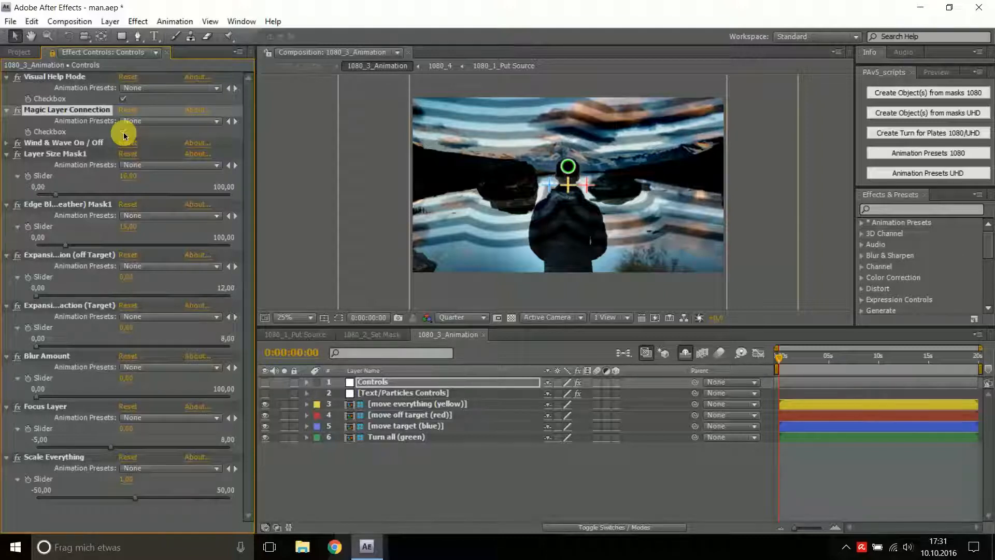
left_click_drag(581, 125, 583, 192)
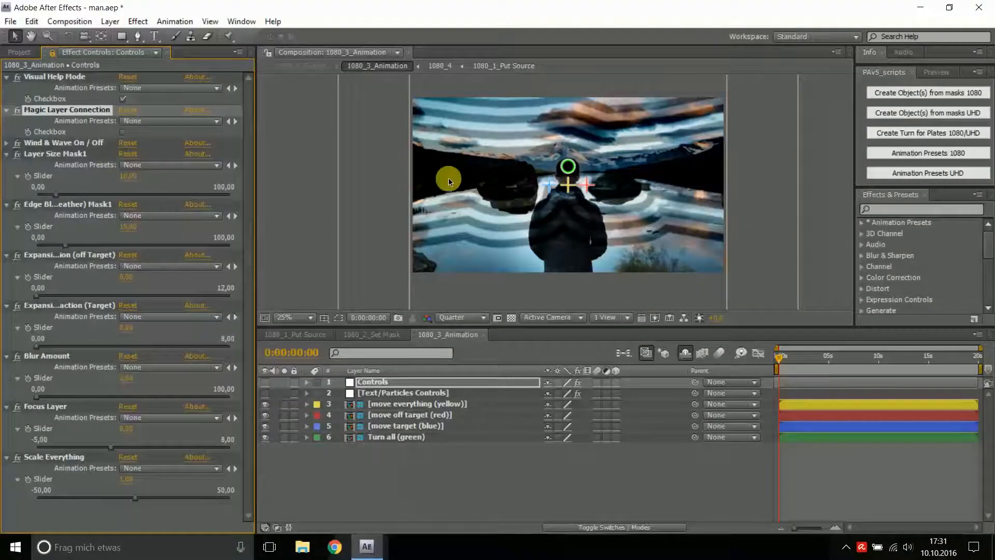
Step: Expand the Wind & Wave On / Off effect and switch its checkbox on and off again
left_click(6, 143)
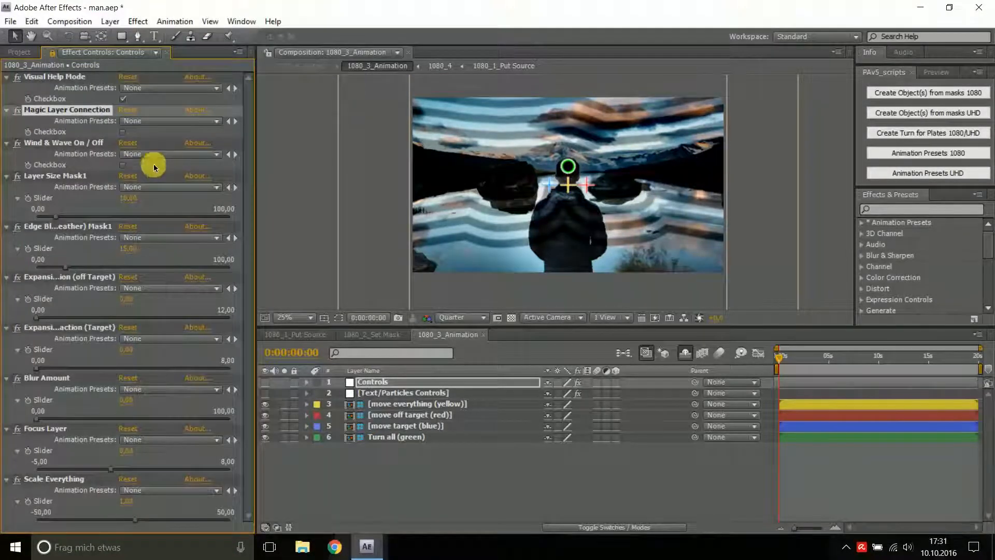
left_click(124, 168)
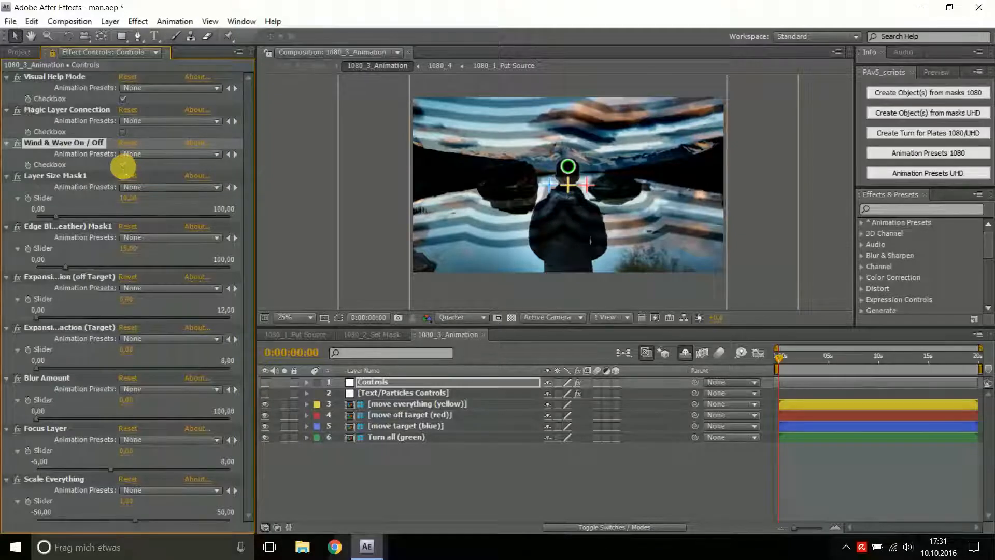
left_click(123, 166)
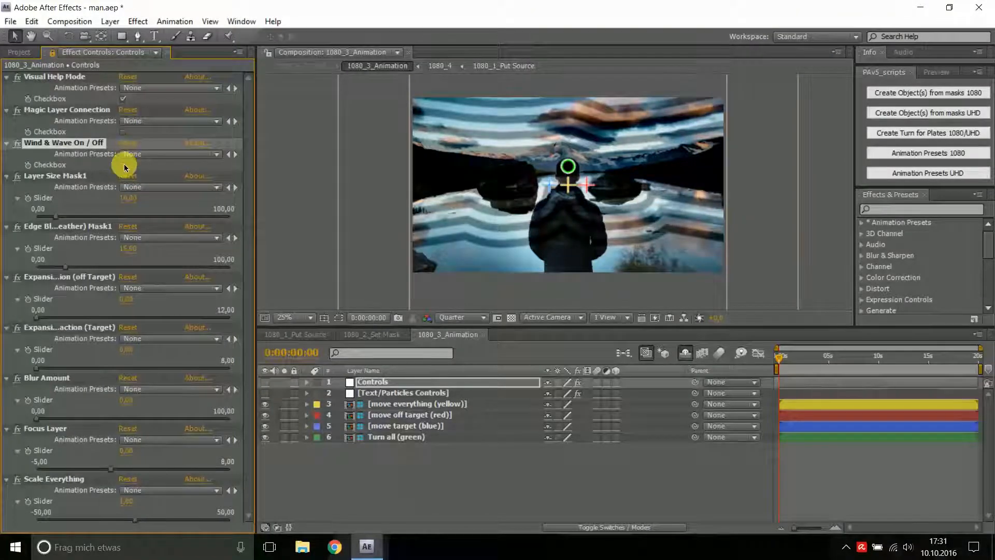
Step: Increase Layer Size Mask1 to about 14.3 on the Controls layer
left_click(119, 178)
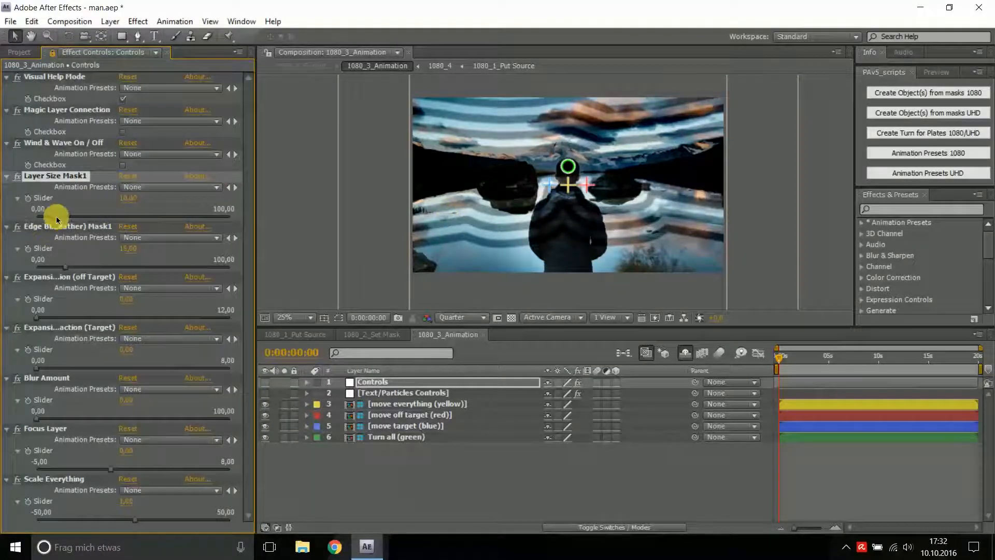
left_click_drag(65, 221, 68, 221)
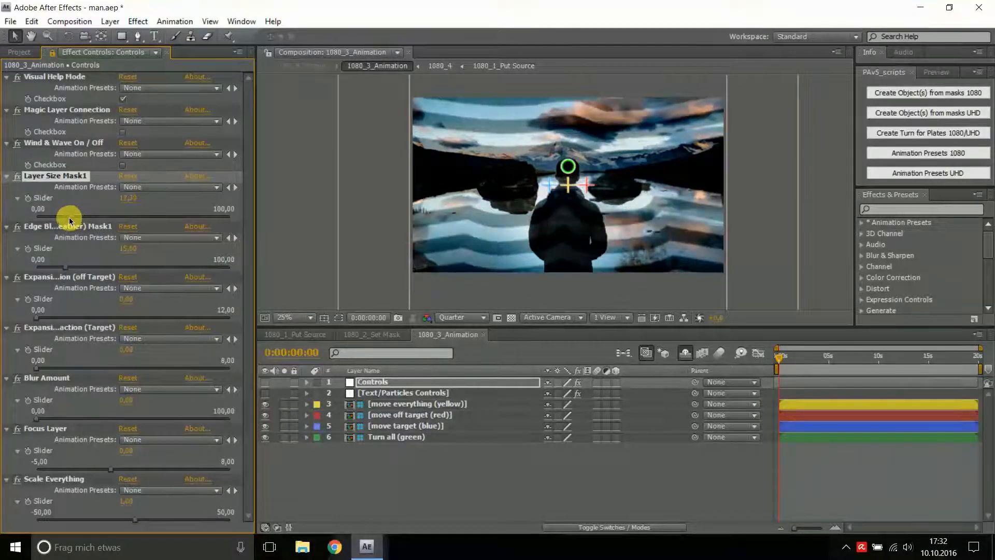
left_click_drag(69, 221, 67, 221)
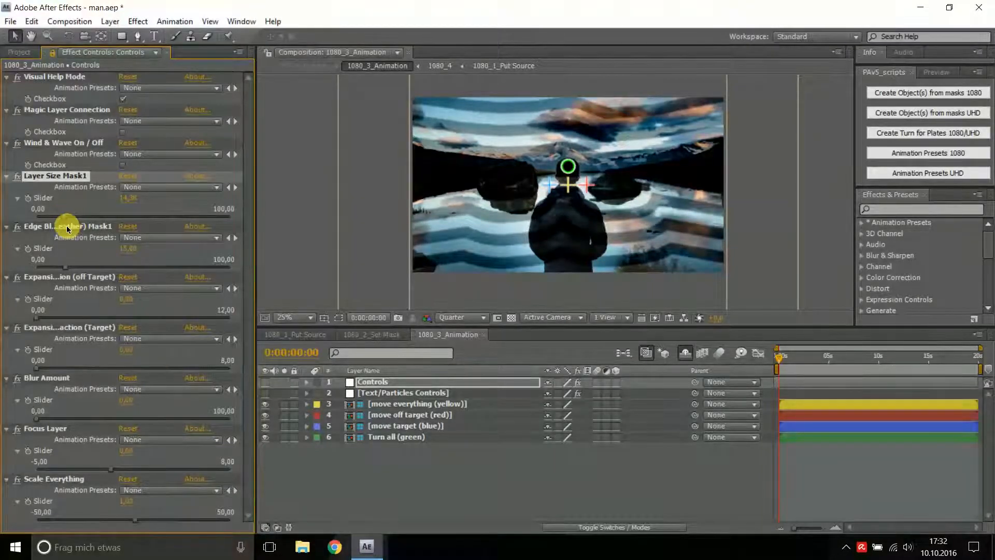
Step: Try the edge feather of Mask1 at about 76 and at 0 to compare the layer edges
left_click(71, 226)
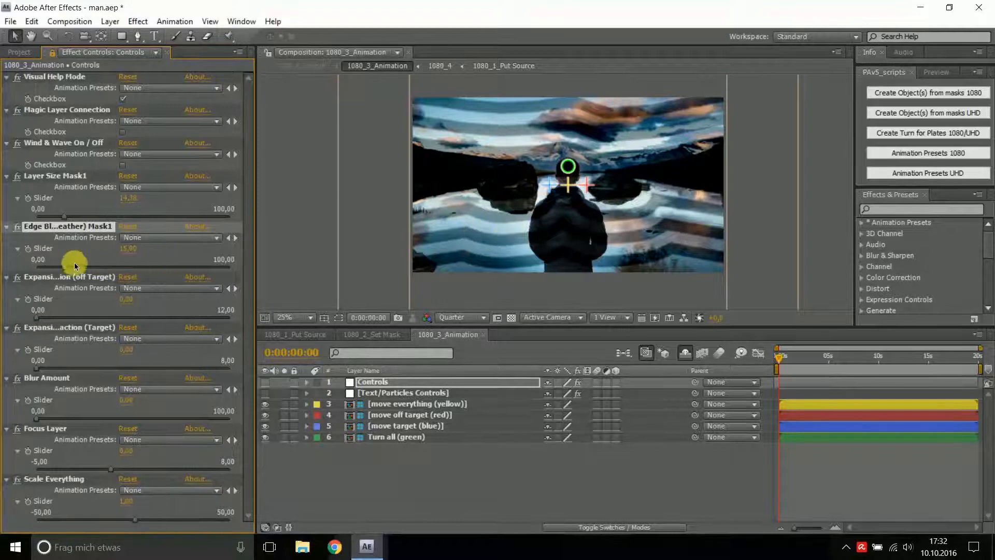
left_click(185, 268)
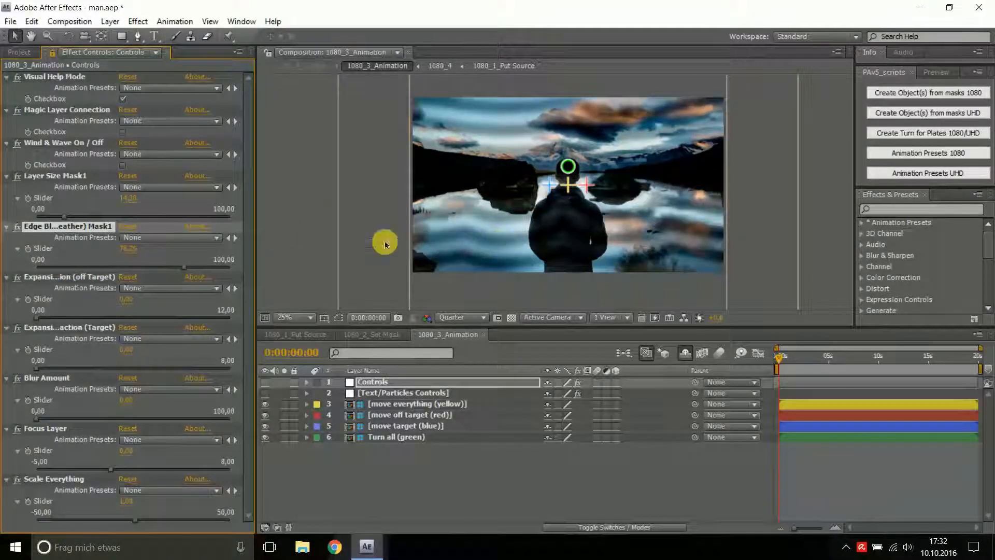
left_click(51, 268)
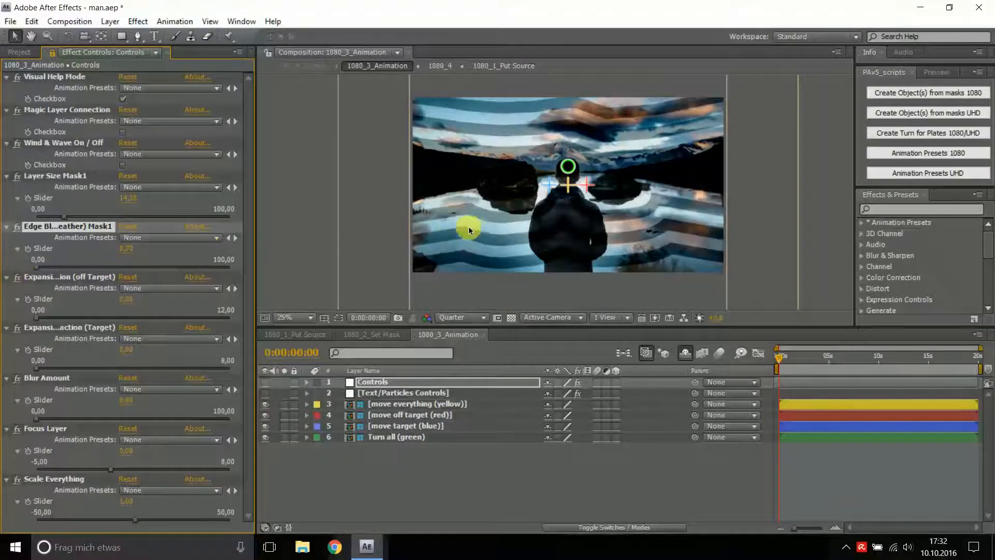
Step: Set the edge feather of Mask1 to 10
left_click(131, 249)
type("10")
key("Return")
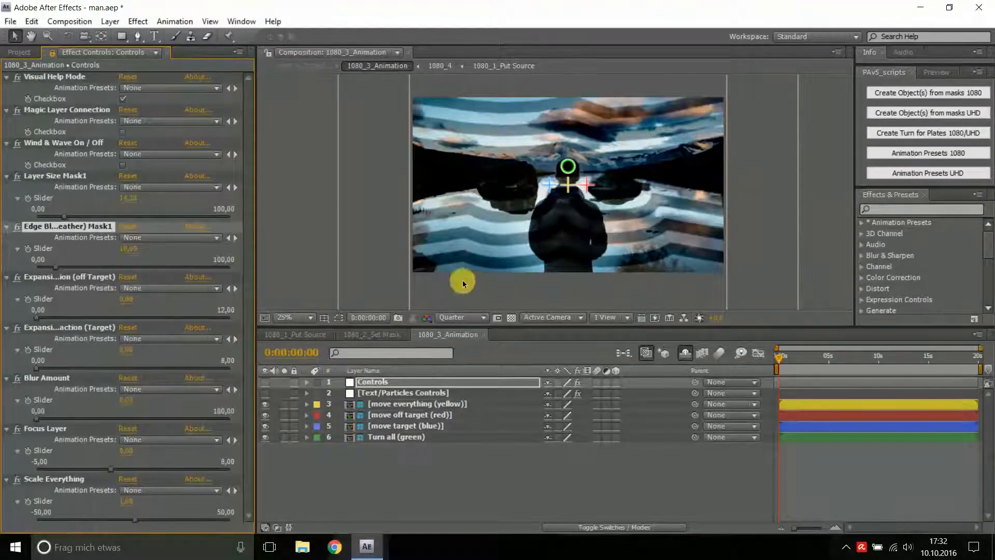
Step: Try the off-target expansion and return it to 0, and raise the target expansion to about 2.2
left_click(47, 319)
left_click_drag(47, 320, 19, 327)
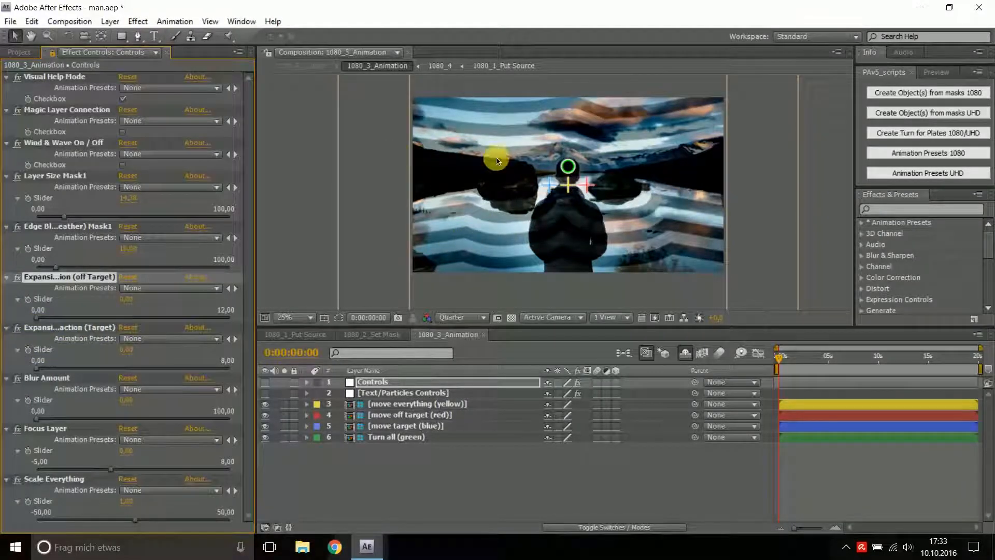
left_click_drag(37, 368, 89, 362)
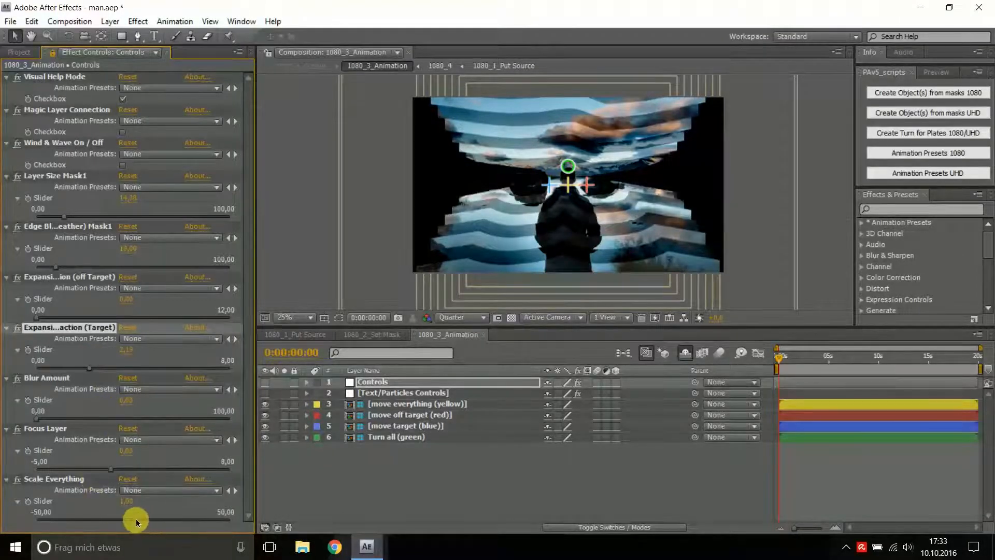
Step: Try Scale Everything at a high value of about 30 and at a negative value, and set it back to 1
left_click_drag(137, 521, 191, 519)
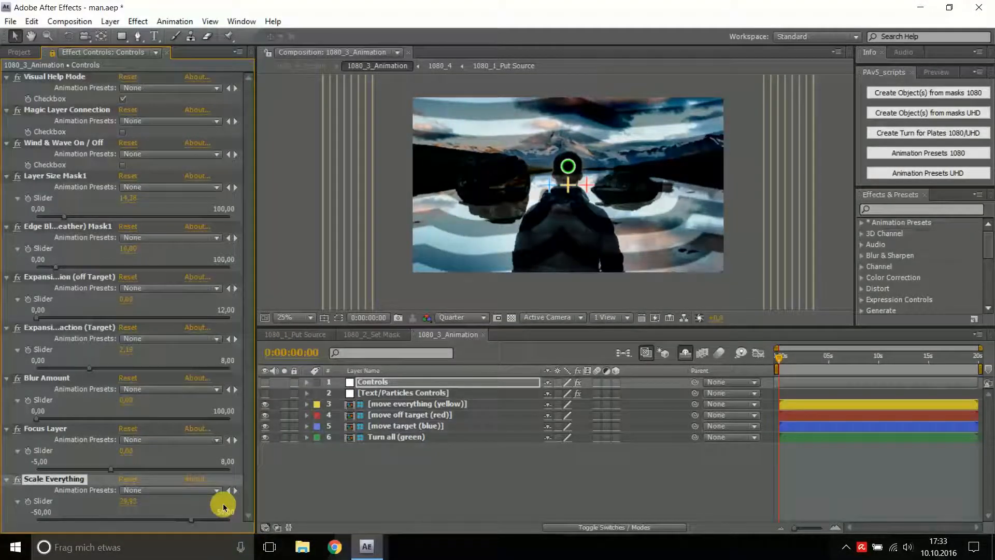
left_click_drag(190, 511, 192, 522)
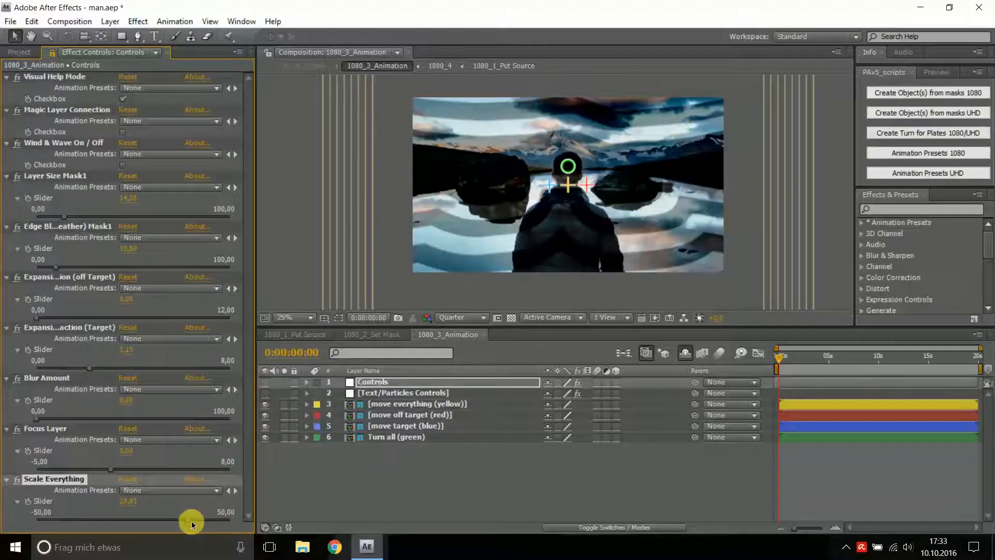
left_click_drag(192, 520, 94, 522)
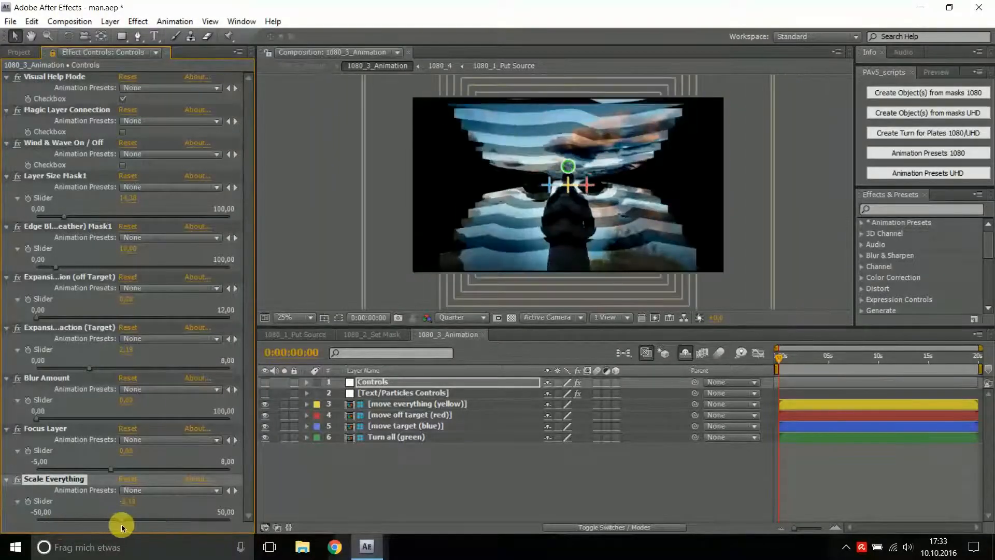
left_click(132, 502)
type("1")
key("Return")
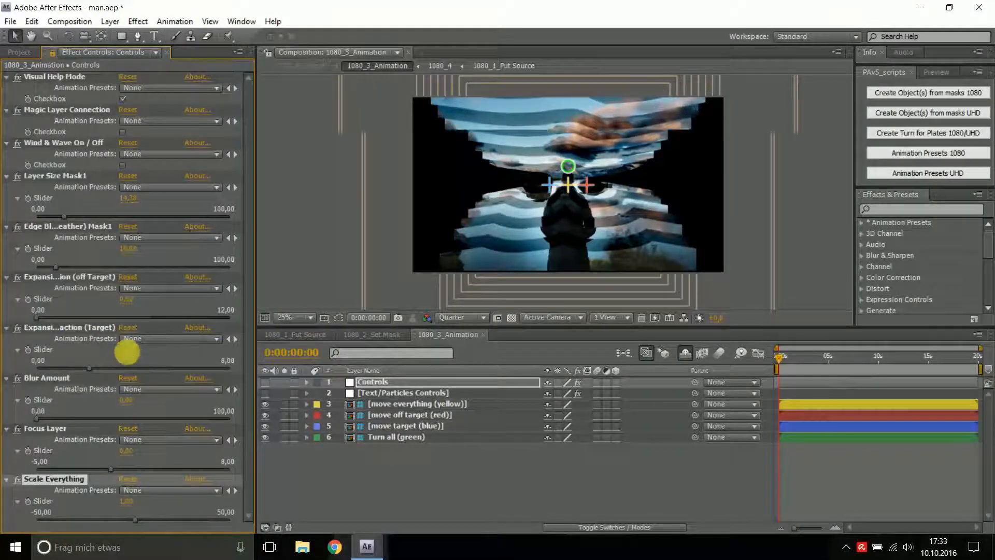
Step: Set the target expansion back to 0
left_click(128, 351)
type("0")
key("Return")
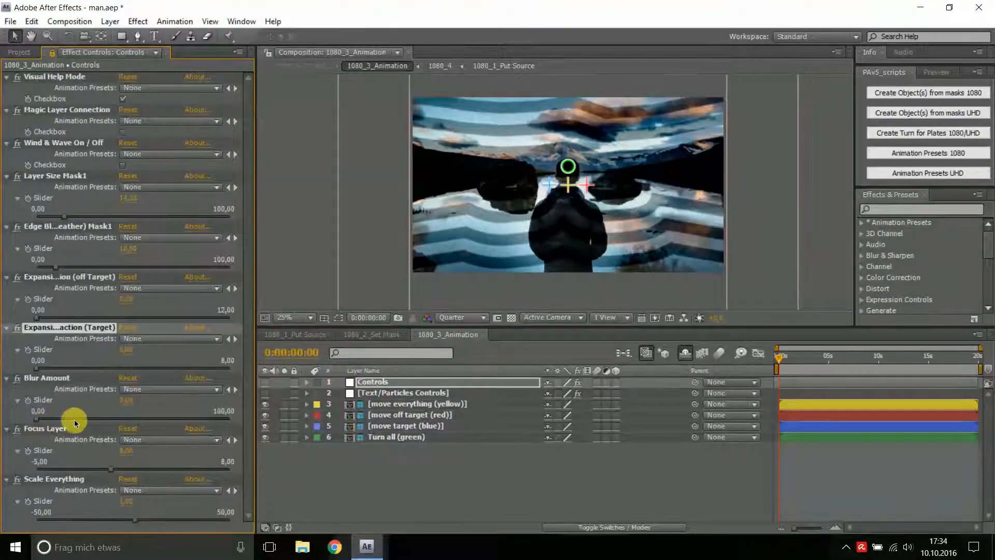
Step: Try a Blur Amount of 20 with the Focus Layer set to 1
type("20")
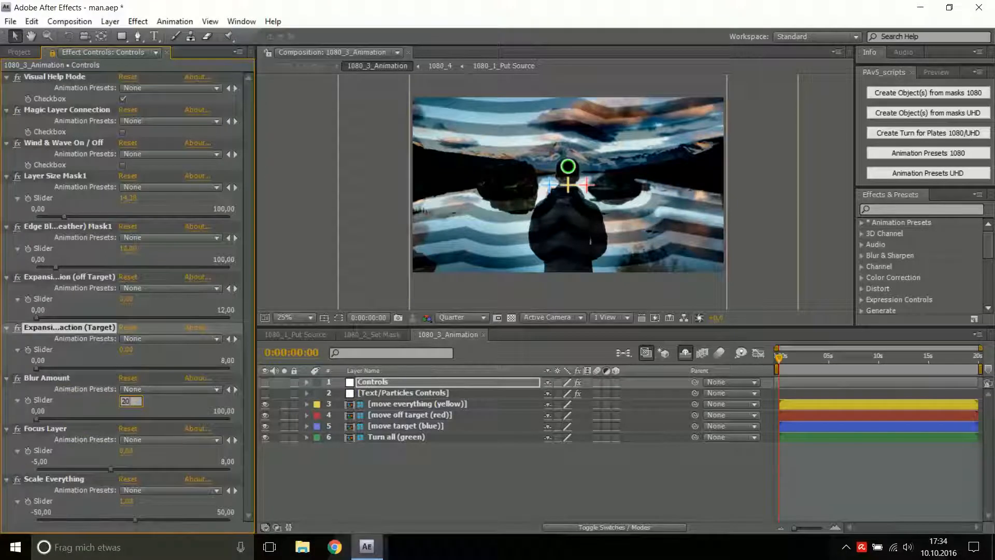
key("Return")
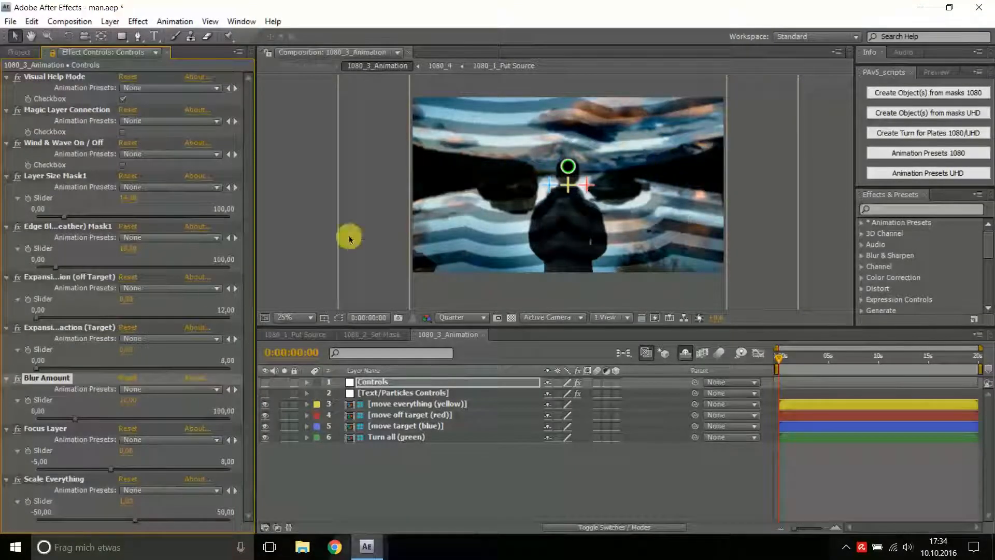
left_click(127, 450)
type("1")
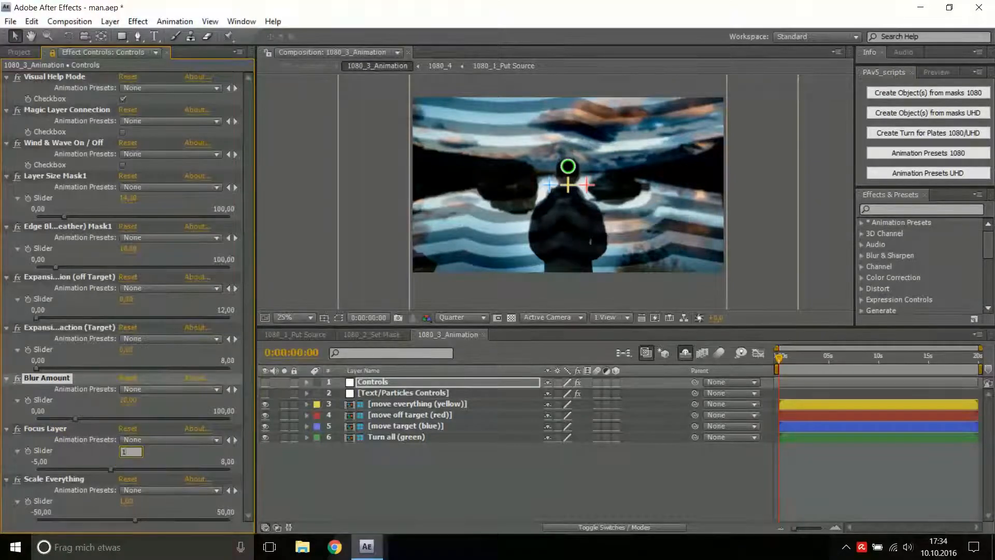
left_click_drag(137, 454, 113, 460)
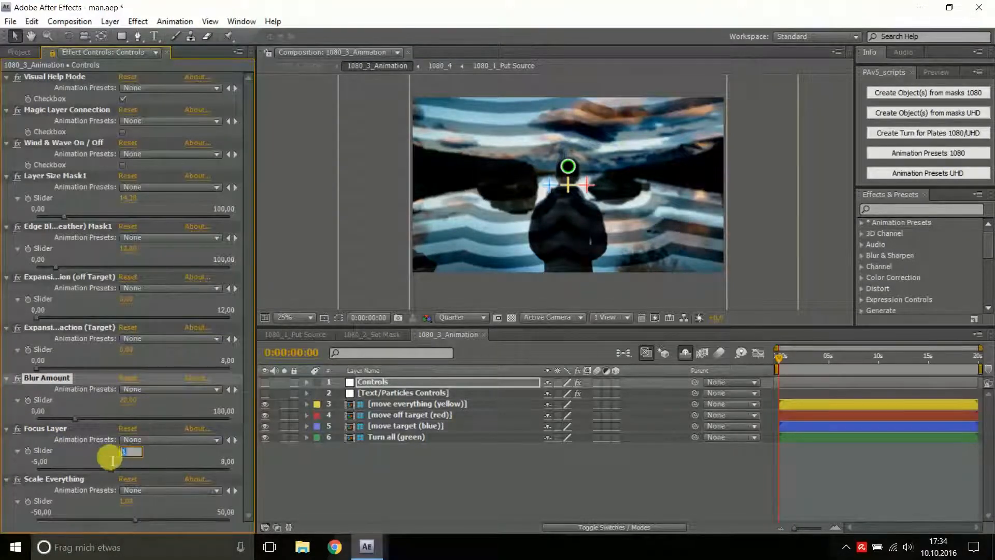
left_click(105, 452)
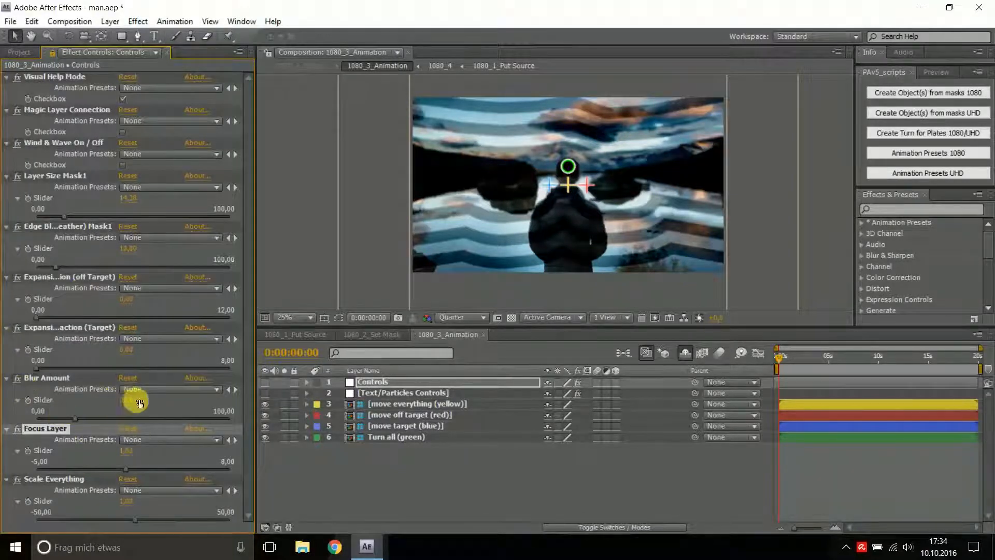
Step: Set the Focus Layer slider to 8
left_click(129, 452)
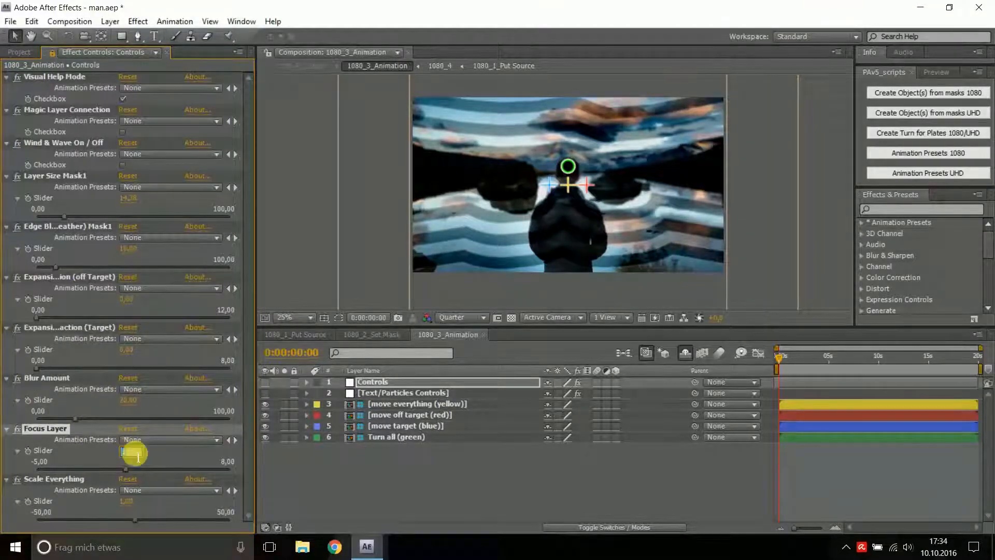
type("8")
key("Return")
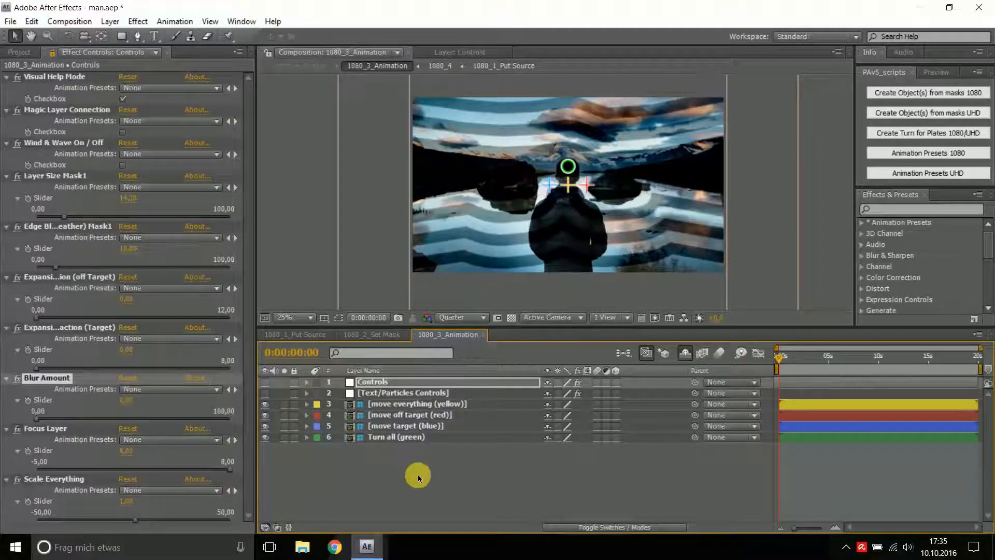
Step: Shorten the work area to end at 0:00:03:00 and return the current time to the start of the composition
left_click(369, 321)
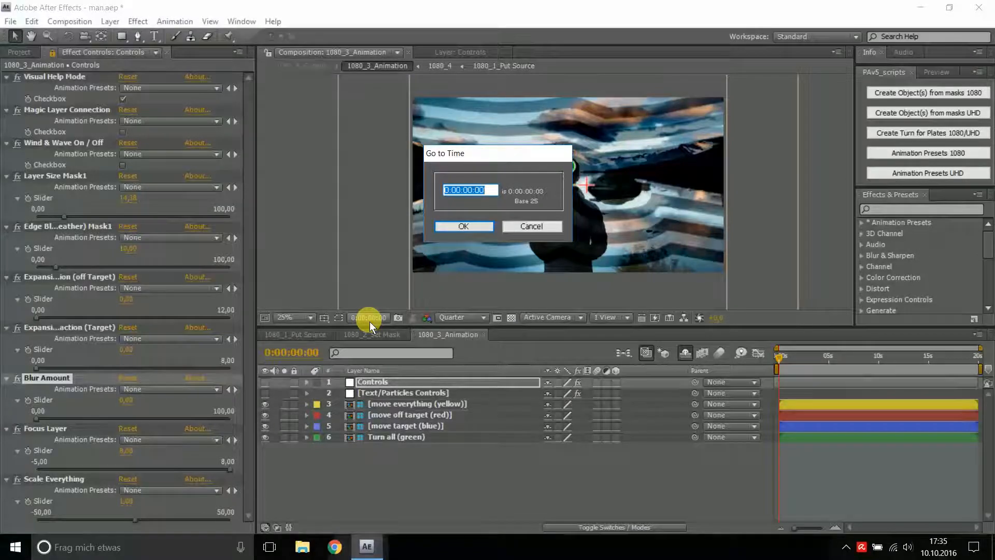
type("300")
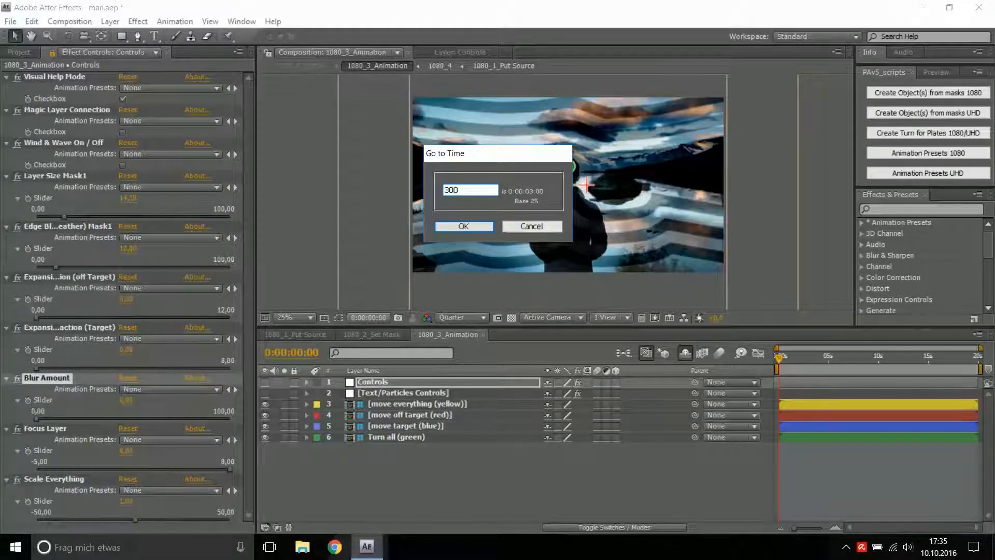
key("Return")
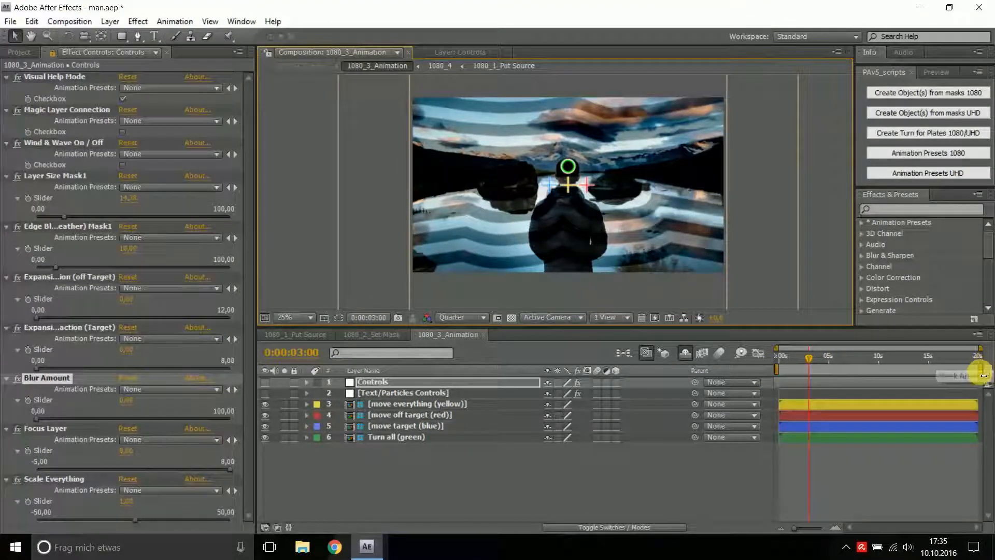
left_click_drag(981, 371, 818, 371)
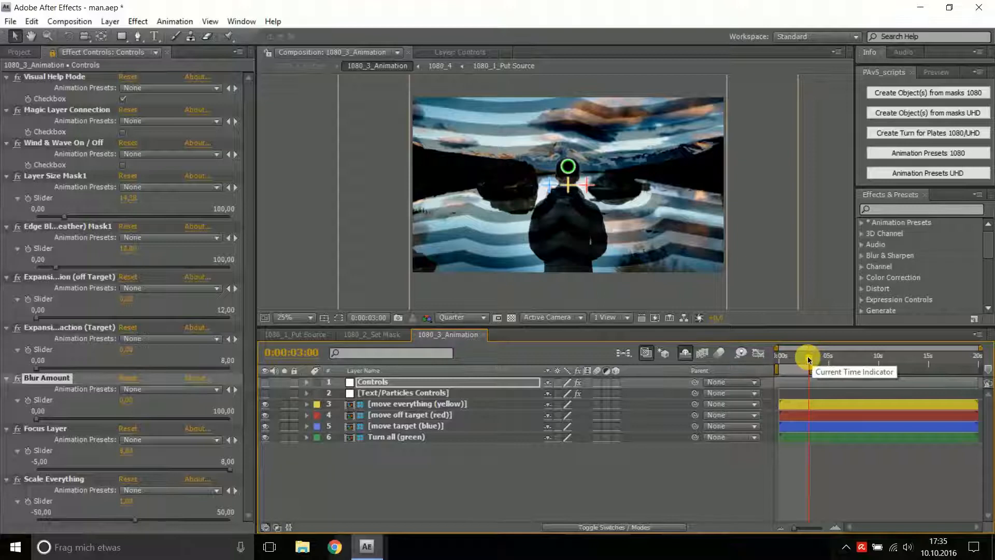
left_click_drag(807, 356, 773, 355)
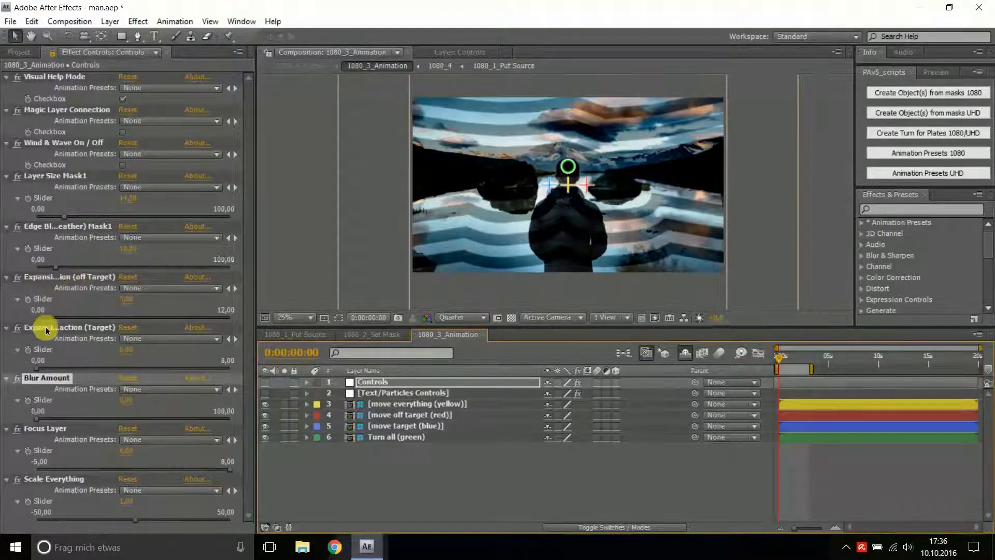
Step: Enable keyframing for the Expansion/Contraction (off Target) slider at the composition start with a value of 0, and check its keyframe row
left_click(27, 299)
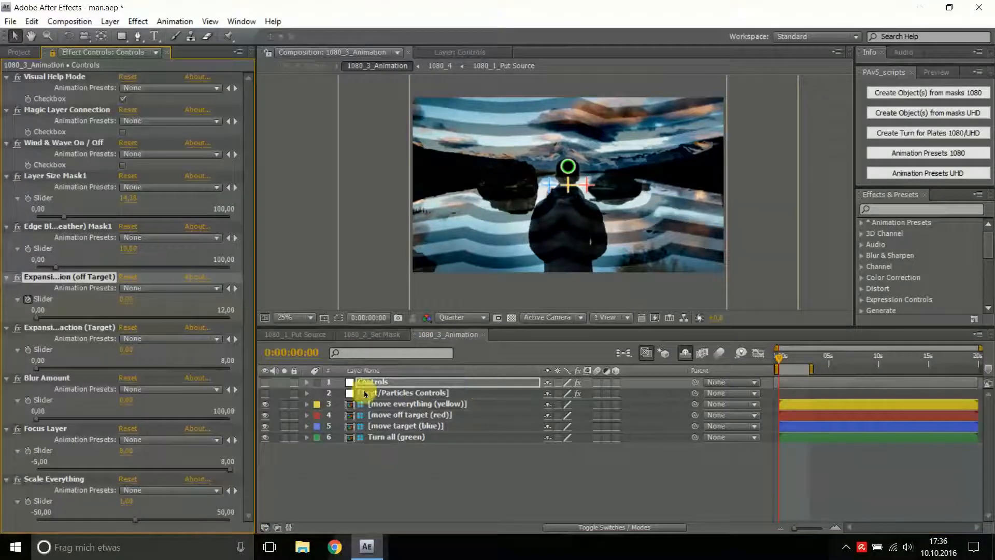
left_click(307, 382)
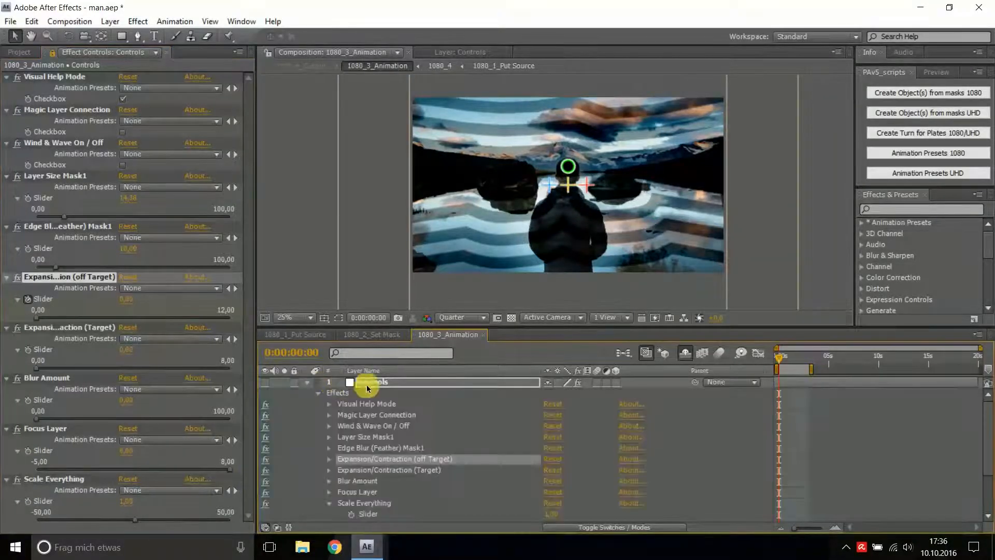
left_click(328, 458)
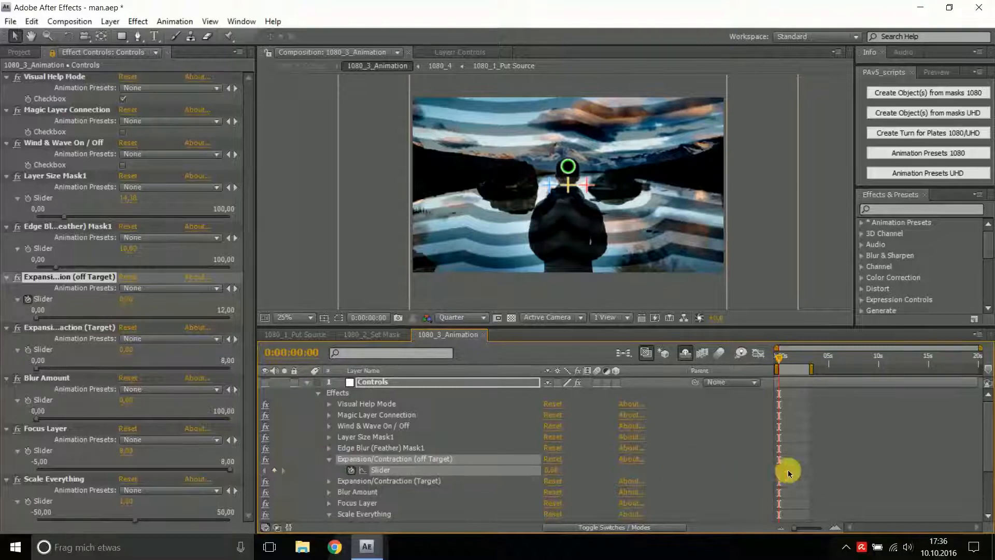
left_click(307, 382)
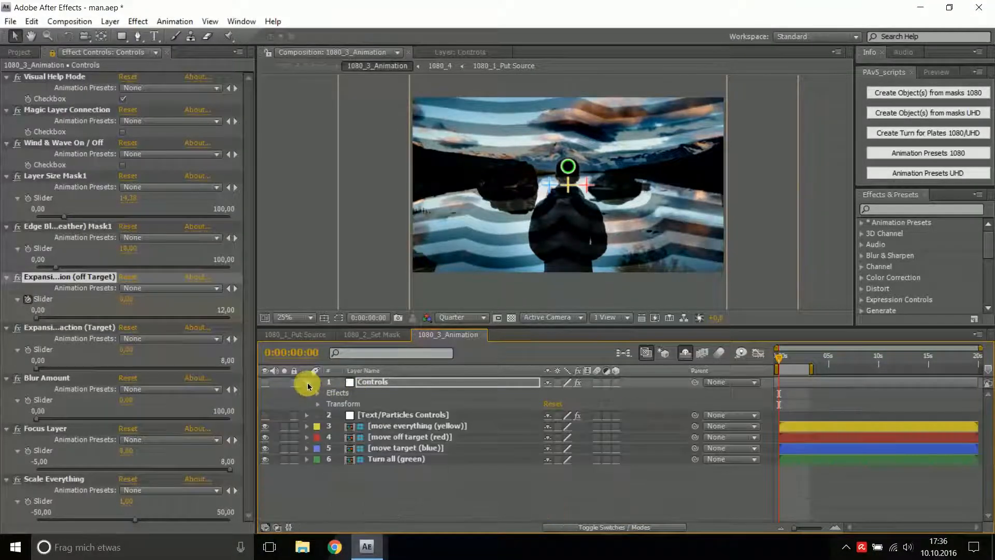
Step: Set the Expansion/Contraction (off Target) slider to 3 at 0:00:03:00
left_click(788, 357)
left_click_drag(788, 357, 809, 359)
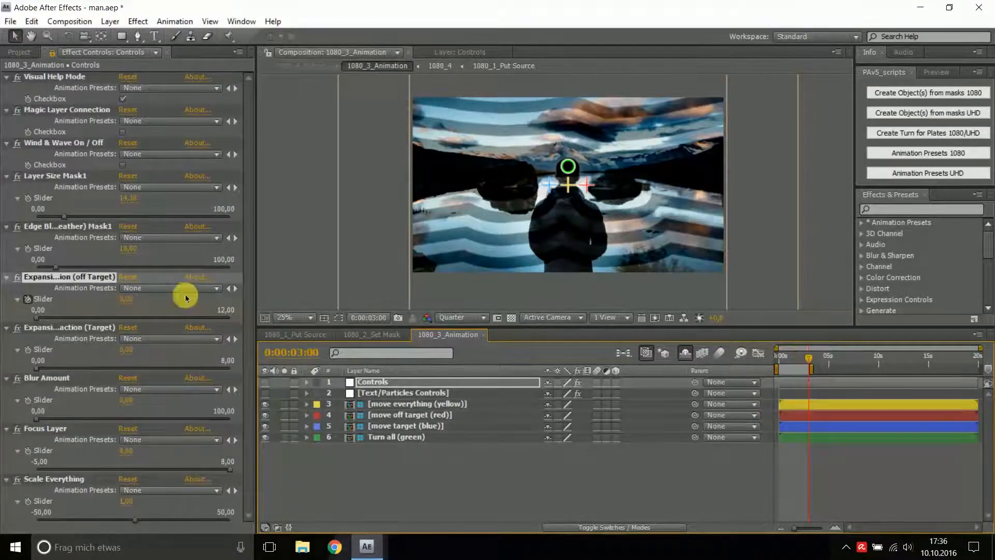
left_click(130, 300)
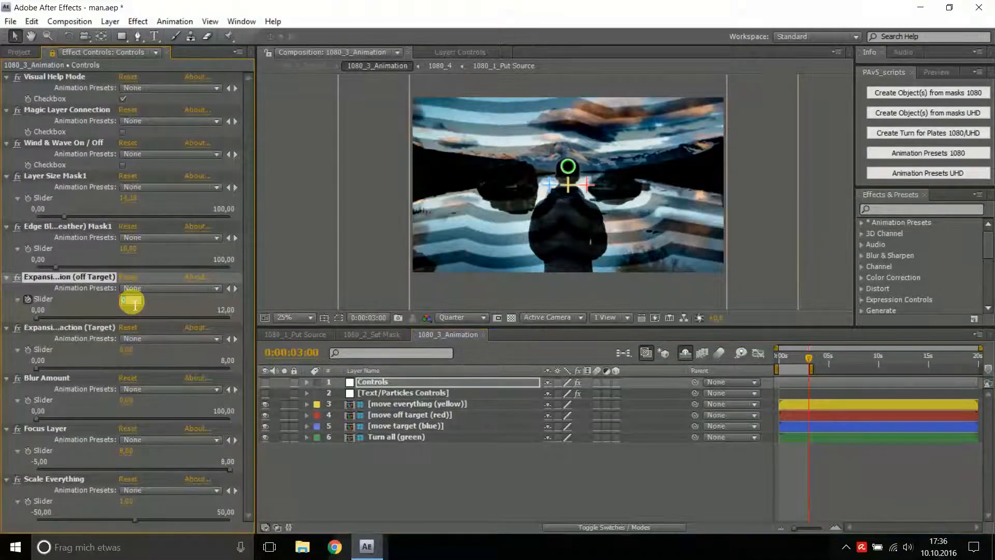
type("3")
key("Return")
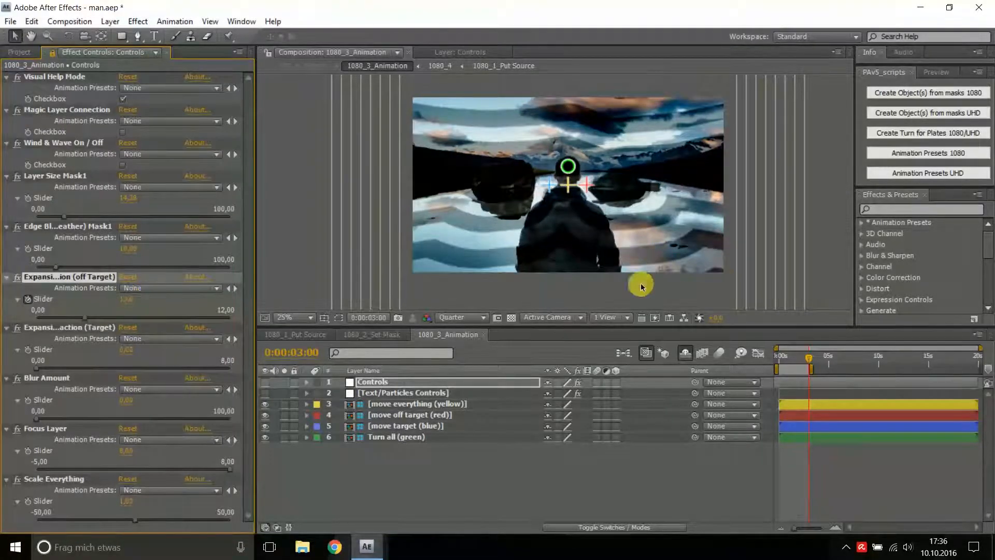
Step: Turn off Visual Help Mode, preview the expansion animation and return the current time to the composition start
left_click(123, 100)
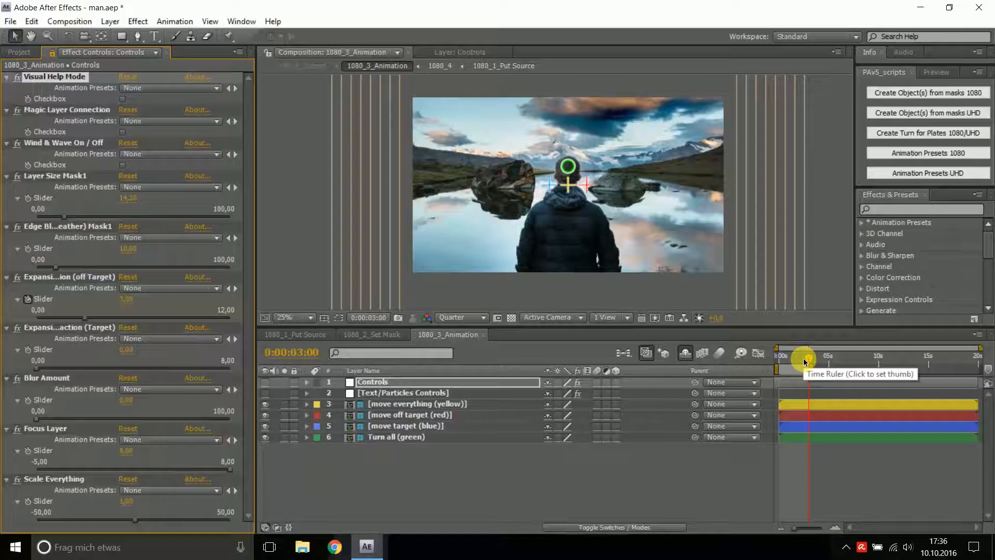
left_click(805, 360)
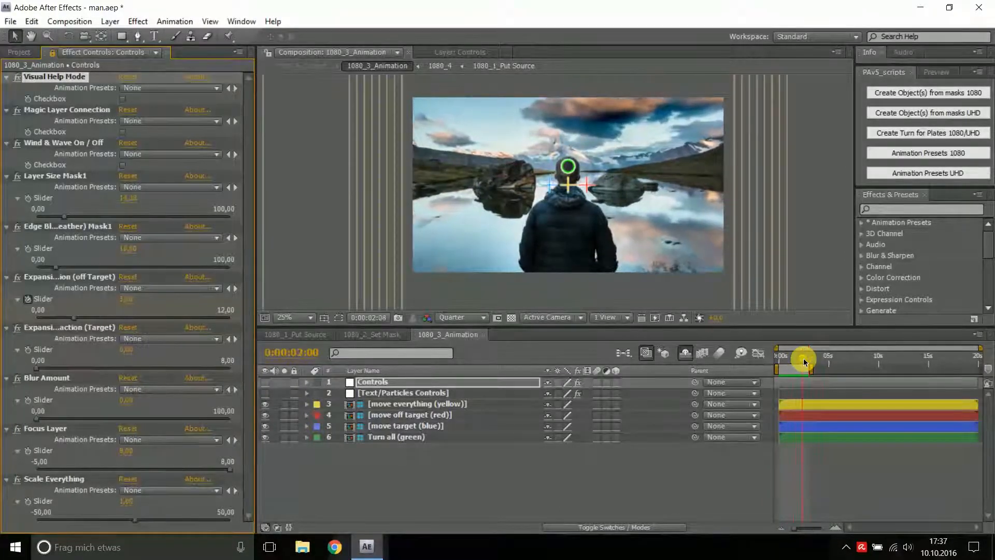
left_click_drag(796, 358, 764, 349)
left_click_drag(605, 198, 590, 188)
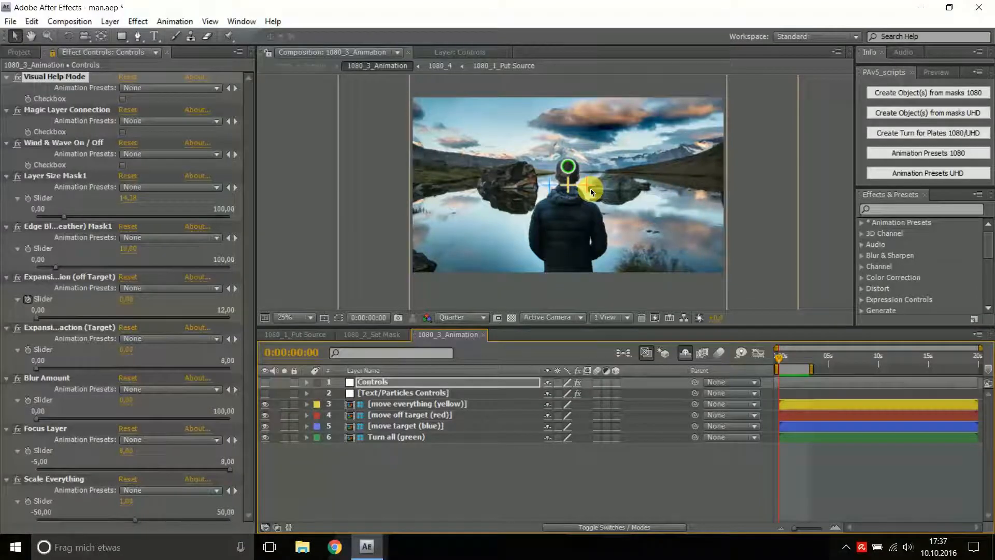
Step: Animate the move off target (red) layer's position from a starting keyframe to about 864, 552 at 0:00:03:00
left_click(394, 419)
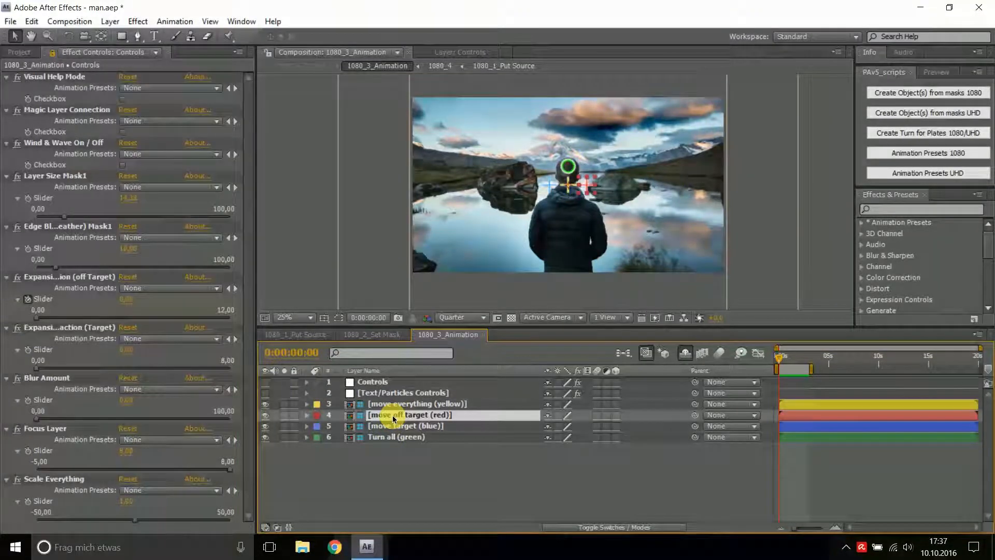
key("p")
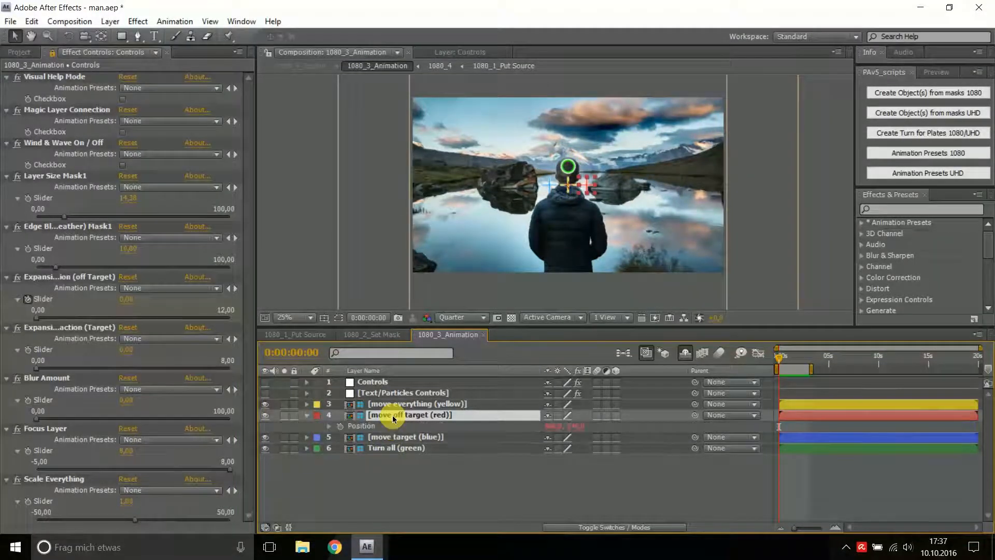
left_click(341, 426)
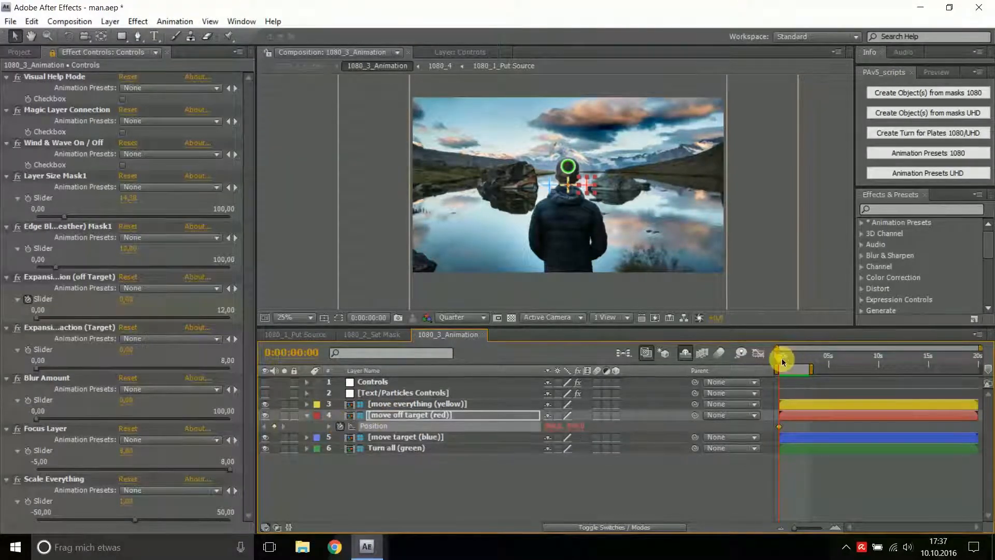
left_click_drag(782, 361, 806, 360)
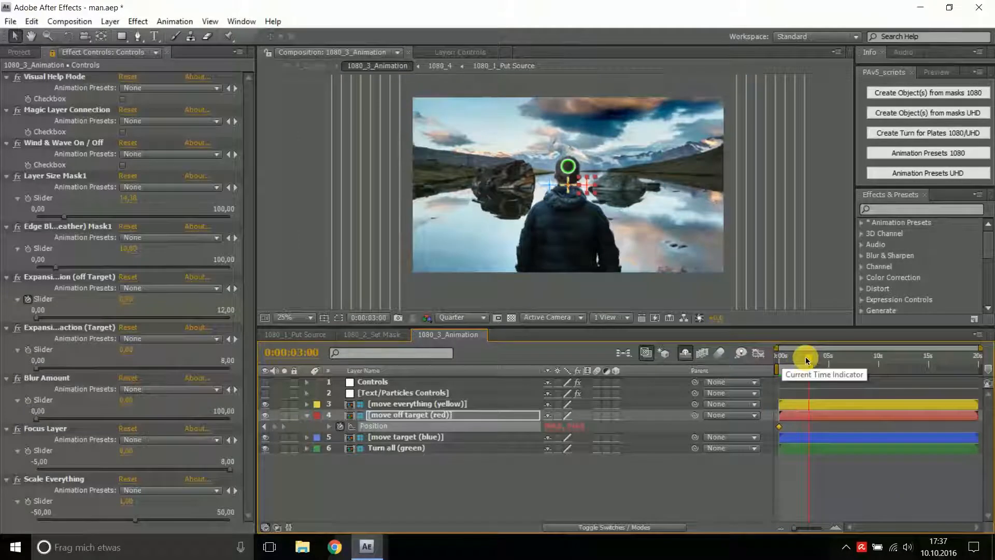
key("n")
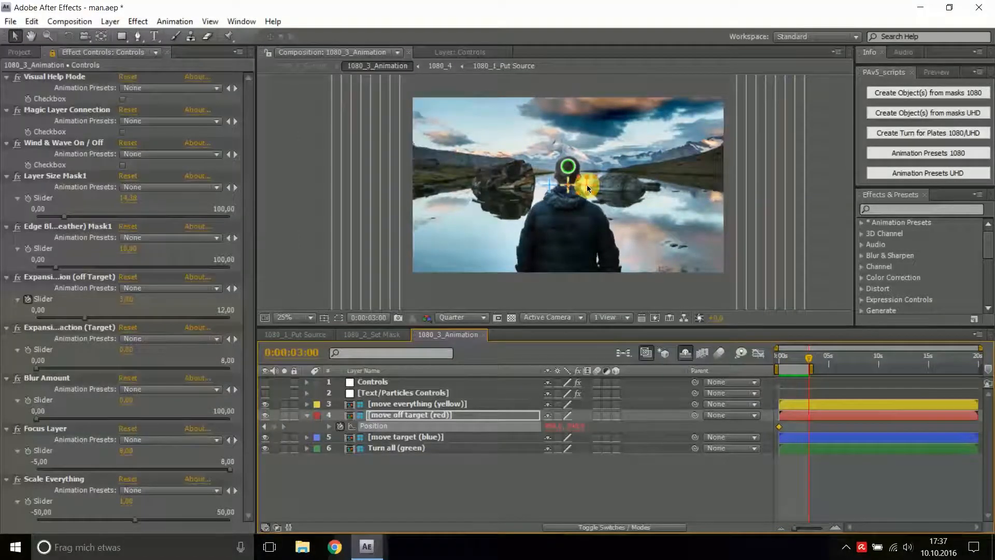
left_click_drag(586, 184, 572, 190)
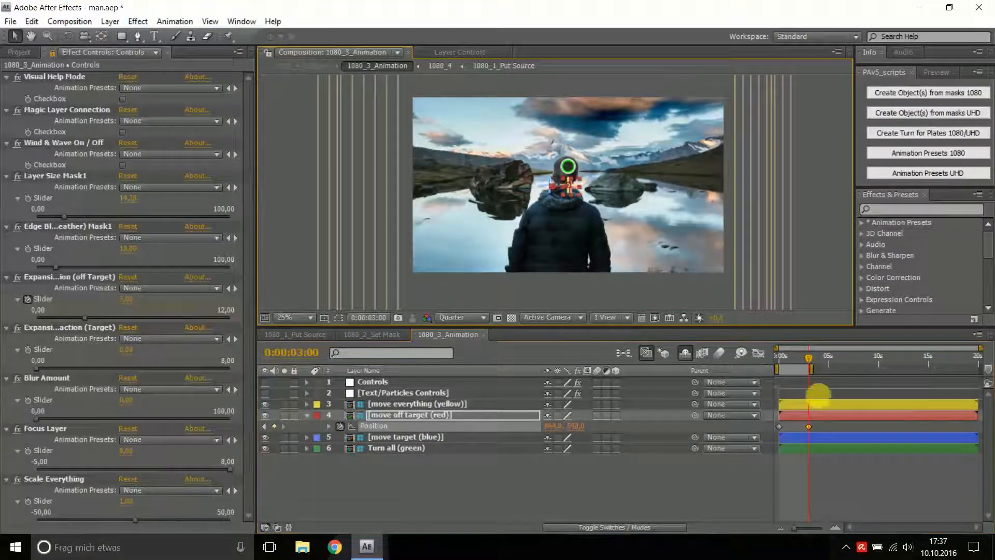
Step: Animate the move target (blue) layer's position from a keyframe at the composition start to about X 1020 at 0:00:03:00
mouse_move(808, 428)
left_click_drag(807, 356, 769, 349)
left_click(769, 349)
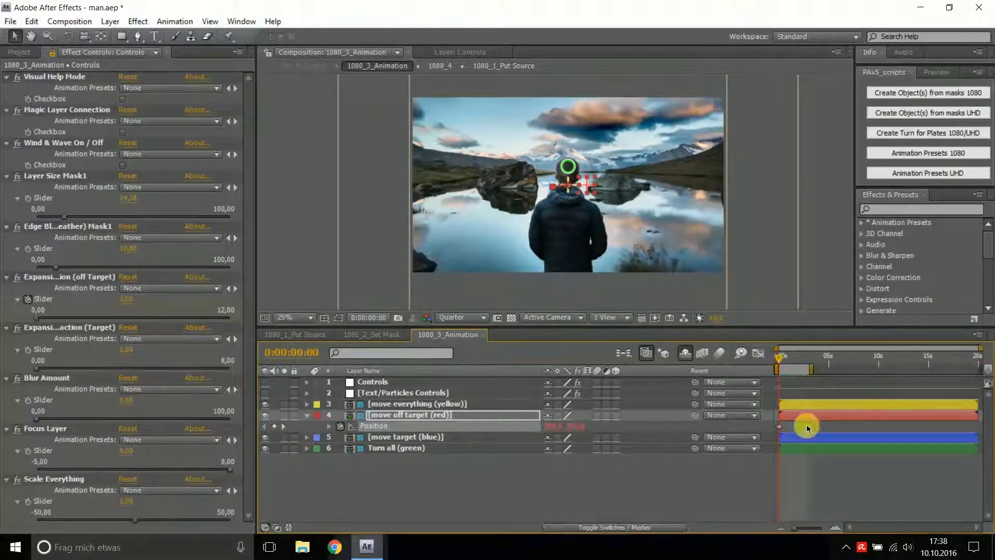
left_click(796, 440)
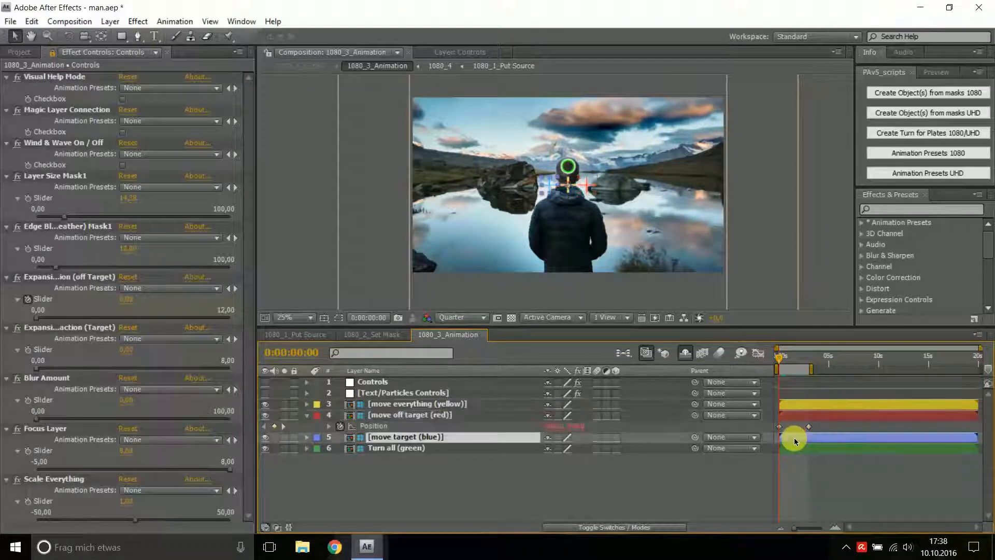
key("p")
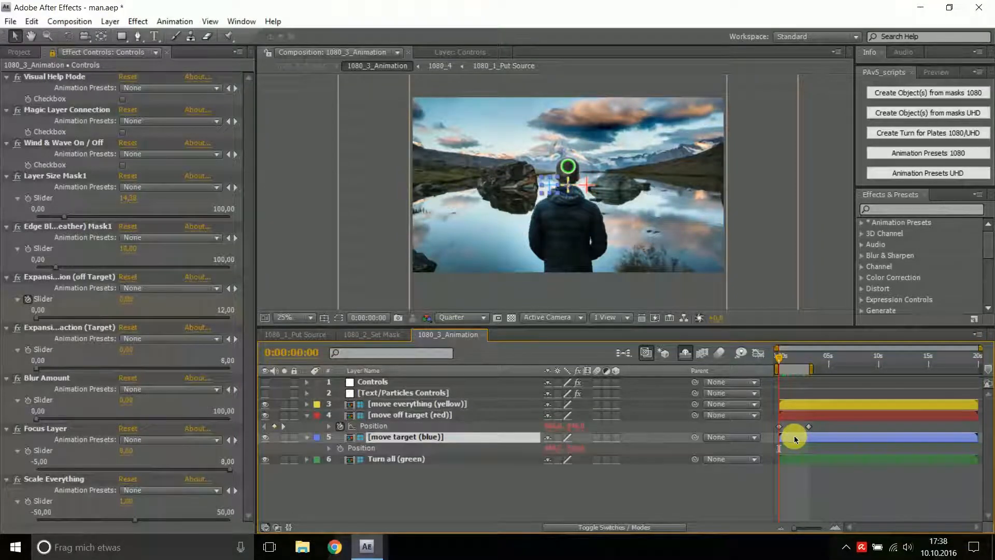
left_click(340, 448)
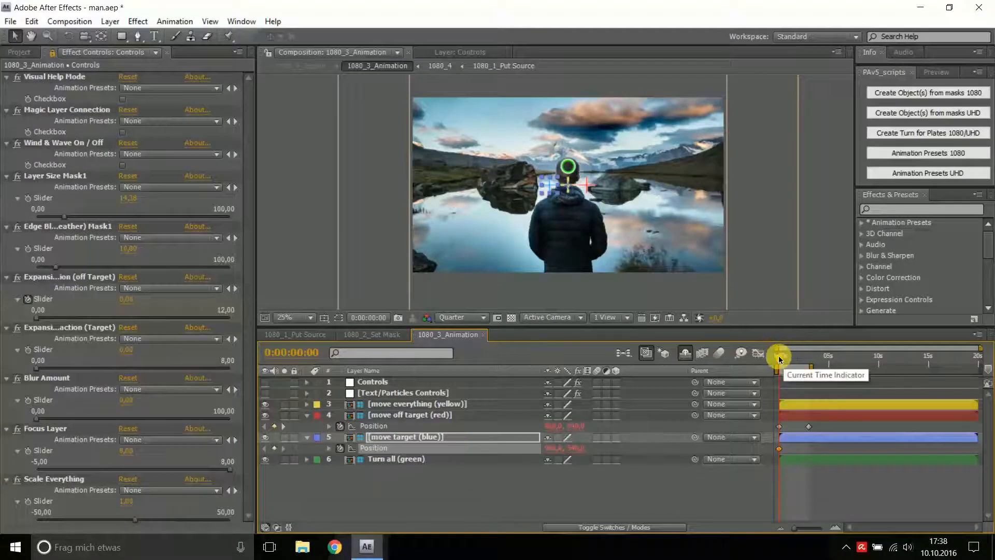
left_click_drag(780, 358, 813, 359)
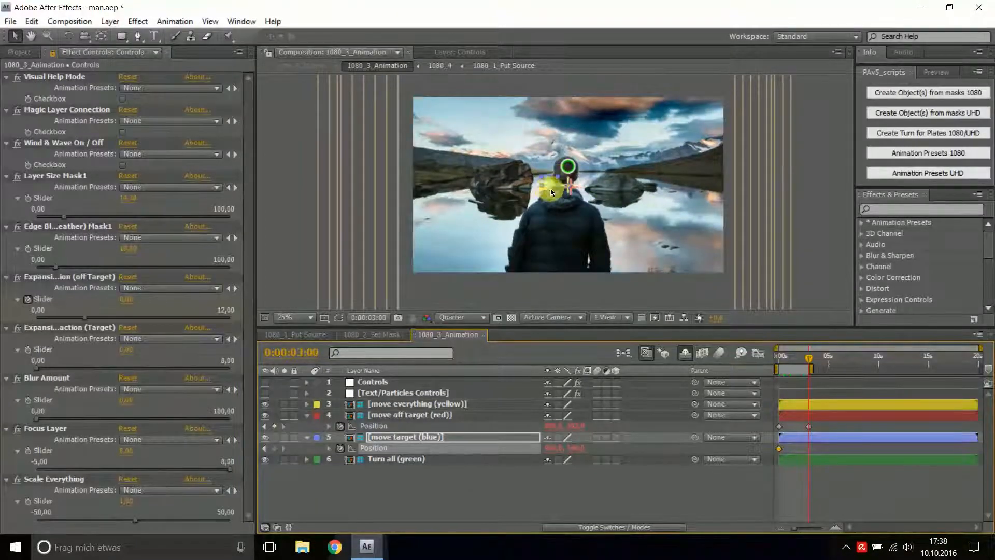
left_click_drag(545, 184, 555, 183)
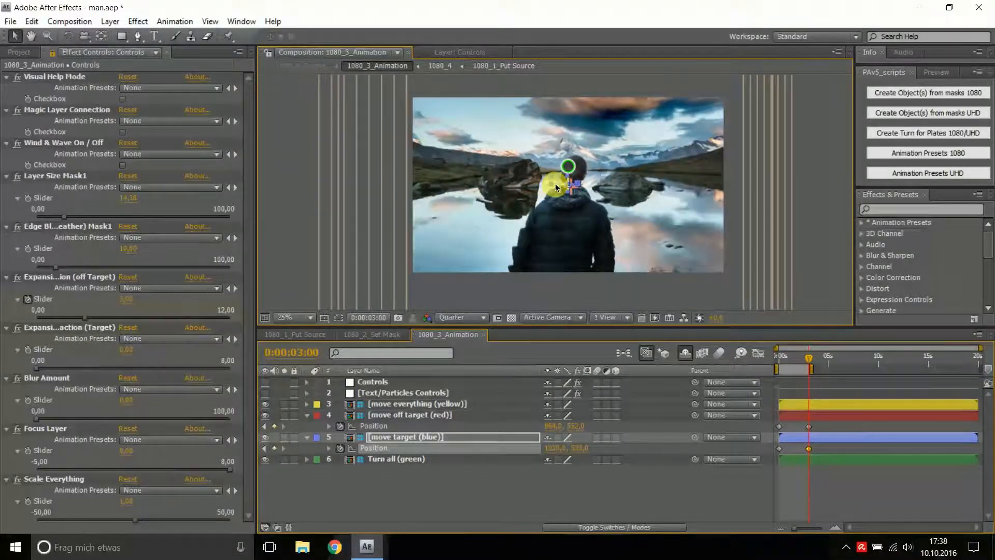
left_click(812, 215)
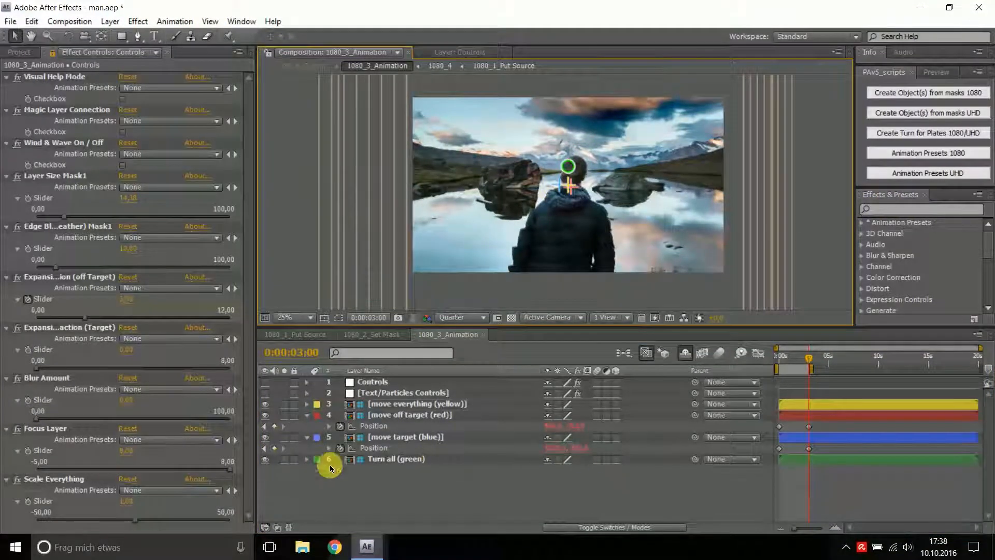
left_click(373, 449)
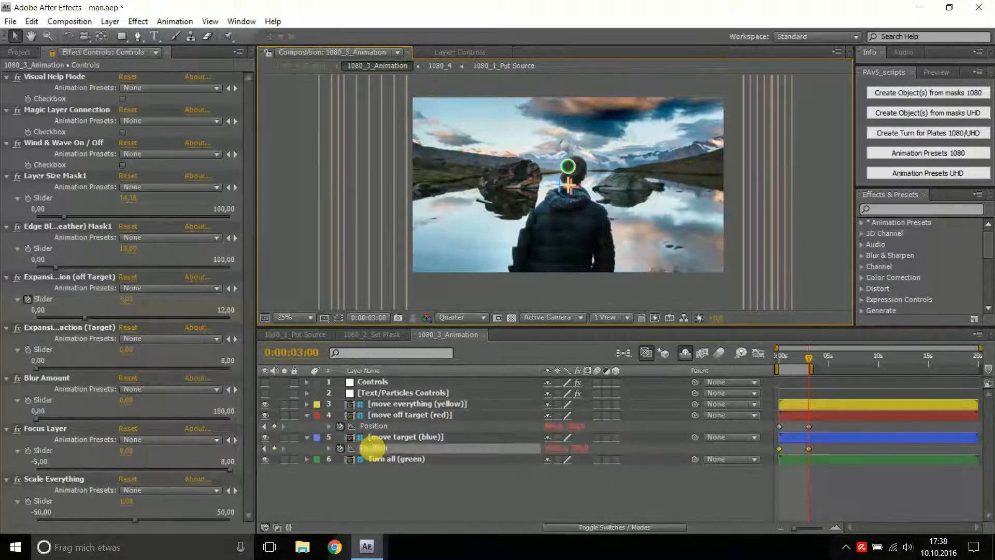
right_click(373, 450)
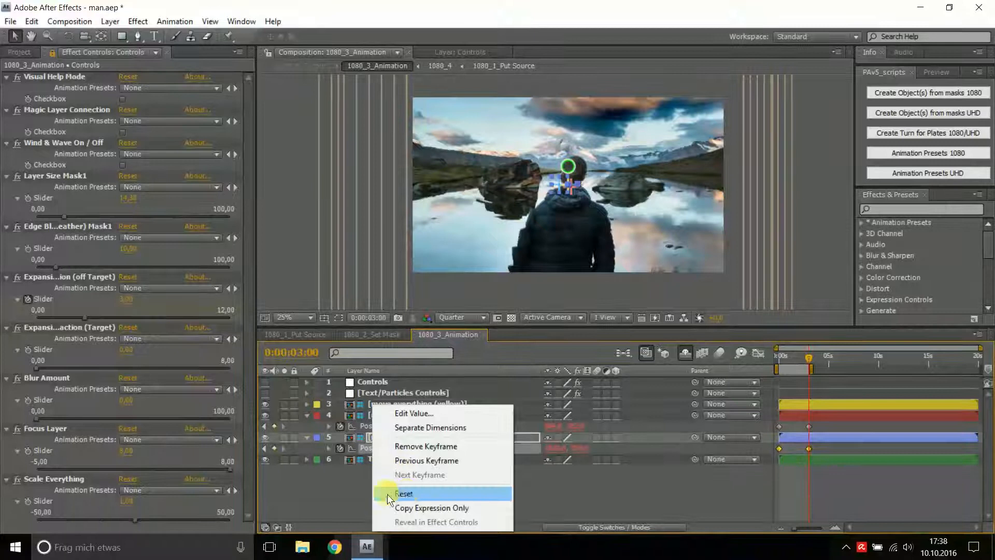
left_click(342, 489)
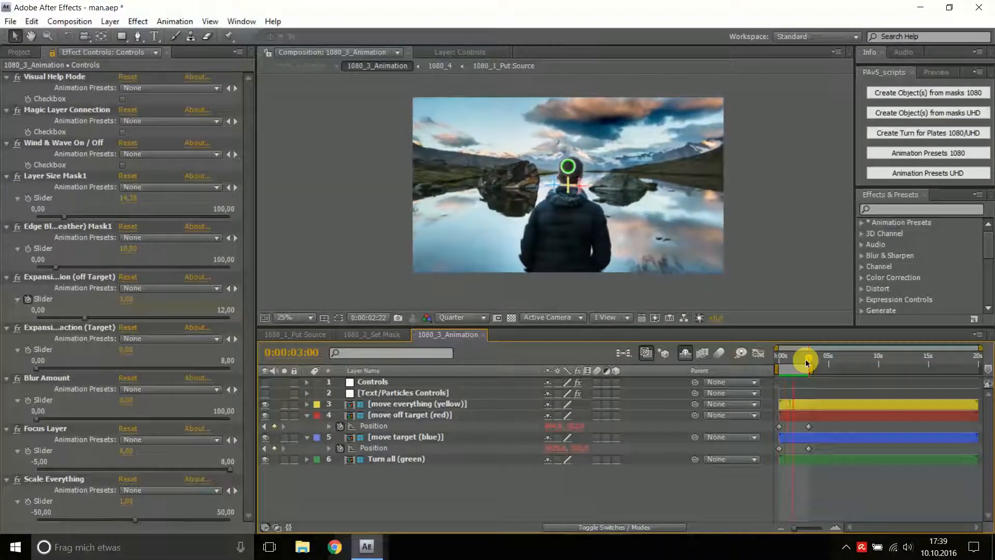
Step: Try Magic Layer Connection on the animated frame at 0:00:02:17, switch it off again and return to the composition start
left_click_drag(797, 356, 806, 356)
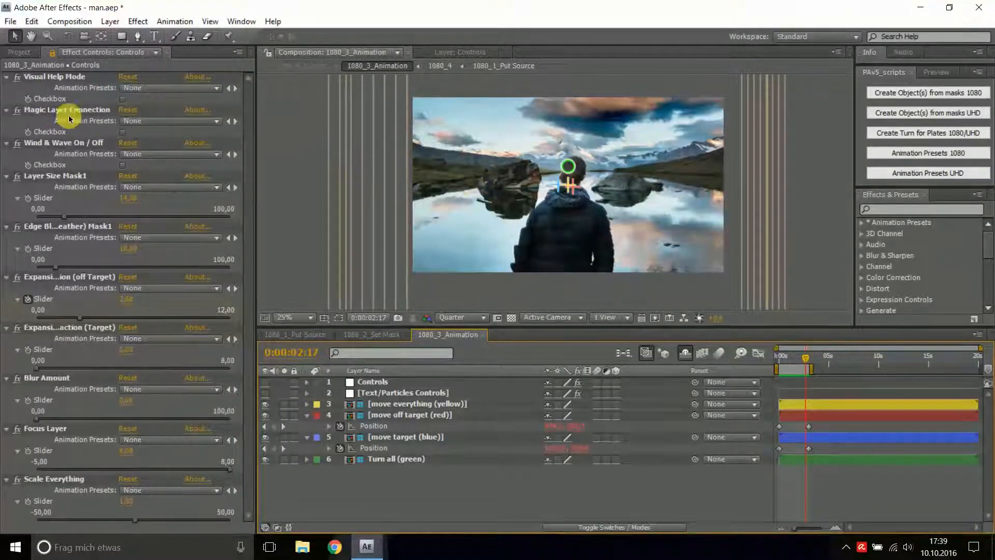
left_click(123, 131)
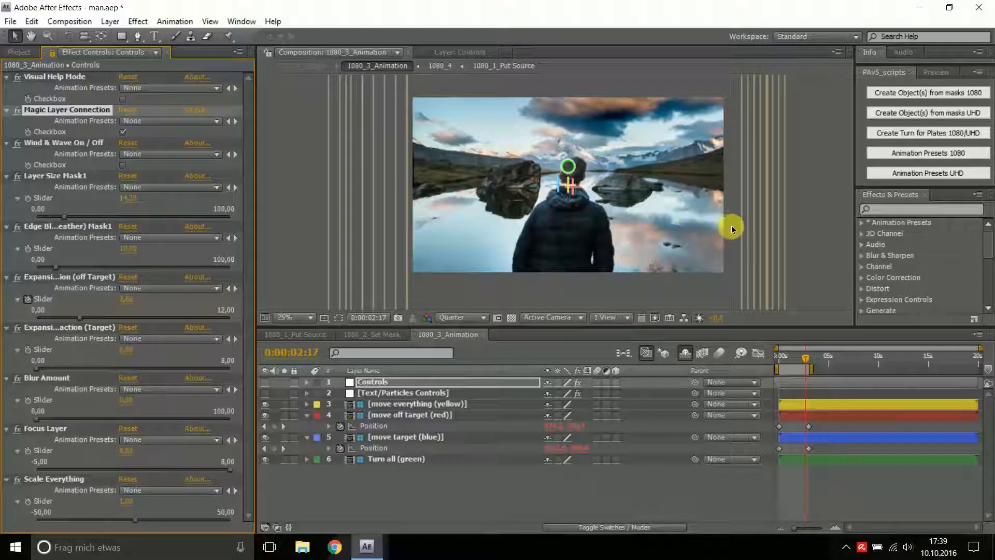
left_click(123, 132)
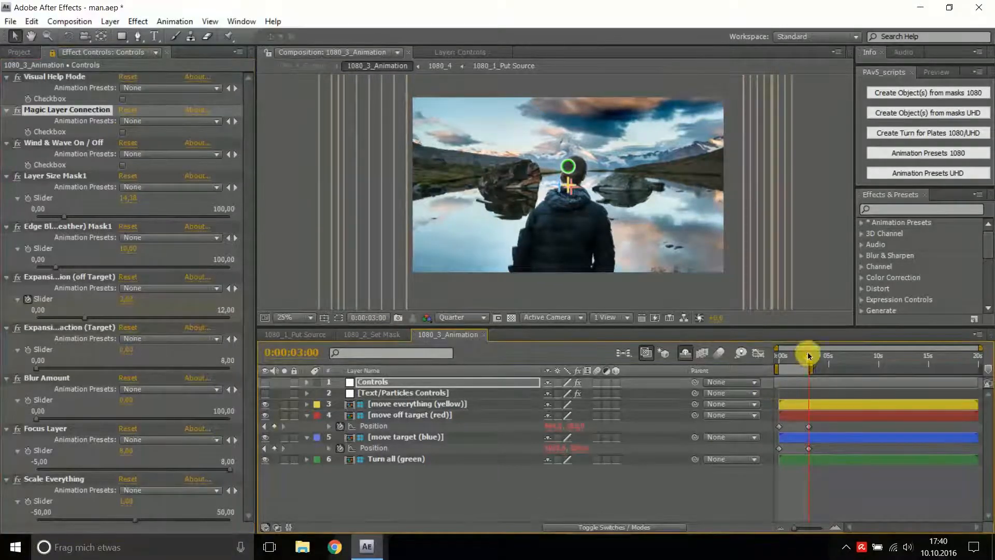
left_click(780, 357)
left_click_drag(779, 356, 755, 355)
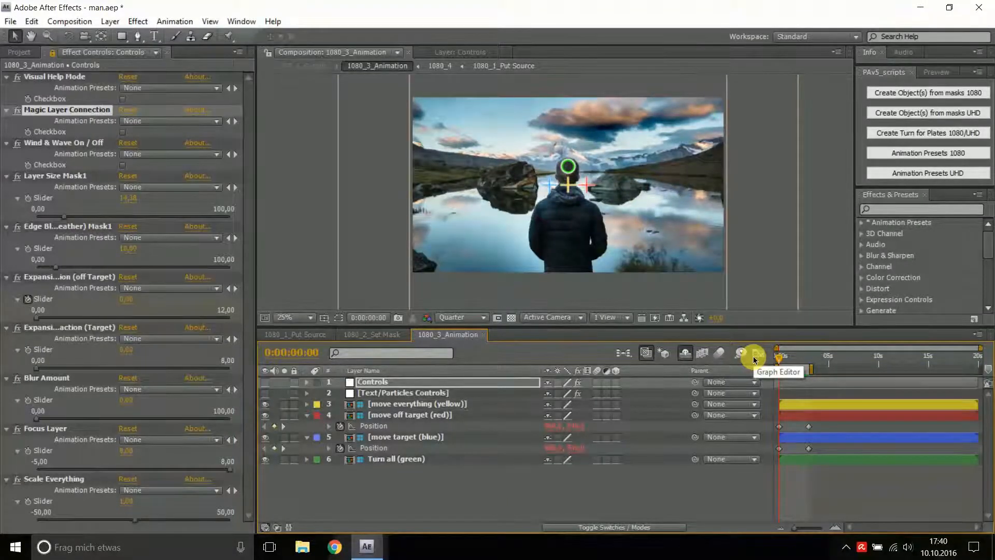
mouse_move(785, 365)
left_mouse_down()
mouse_move(801, 360)
mouse_move(769, 360)
left_mouse_up()
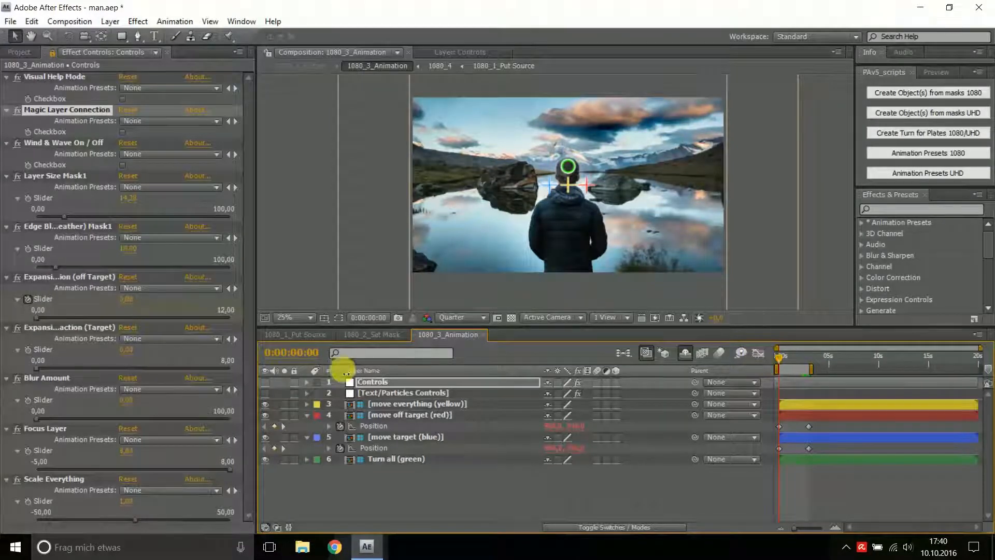
Step: In the 1080_2_Set Mask composition, begin a second mask with the Pen tool, tracing the man's left outline from the bottom up to the shoulder
left_click(381, 340)
left_click(137, 36)
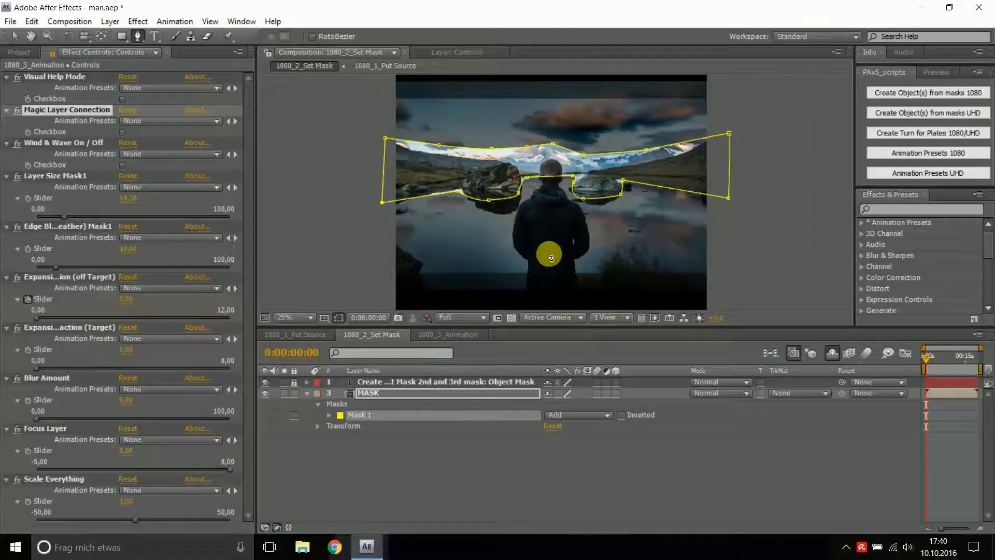
left_click_drag(536, 326, 534, 375)
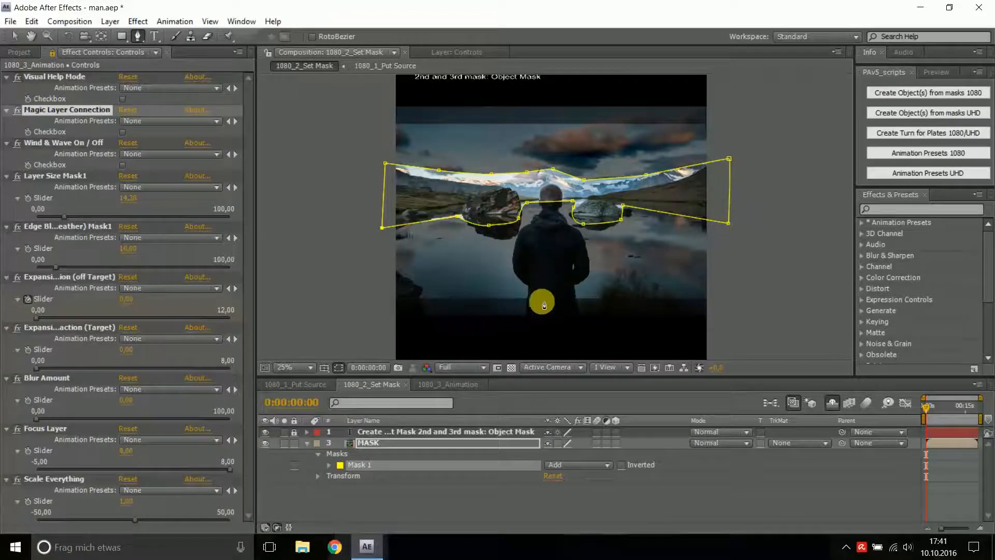
scroll(539, 306, "up", 4)
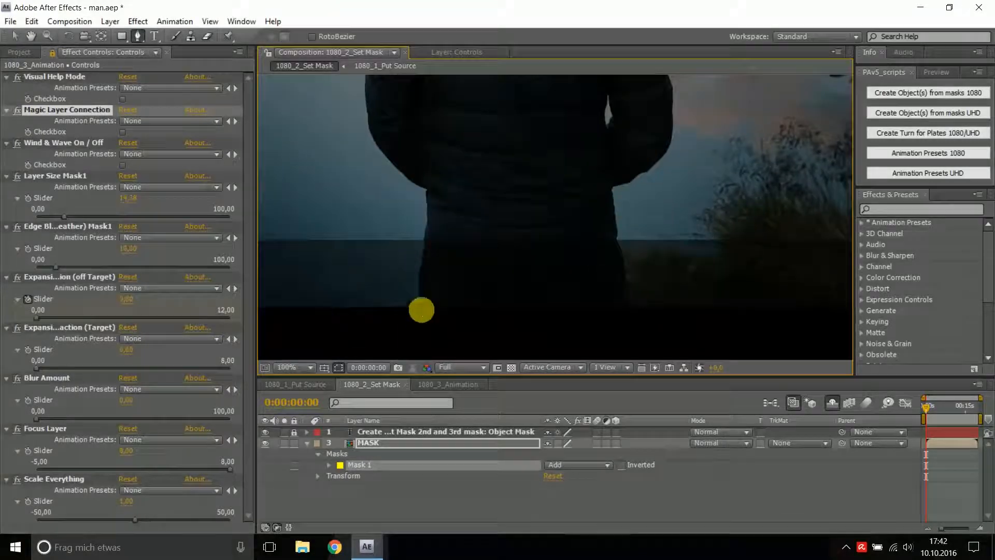
left_click(421, 313)
left_click_drag(423, 247, 426, 225)
left_click(427, 190)
left_click_drag(383, 148, 374, 130)
left_click_drag(366, 97, 367, 73)
left_click_drag(367, 74, 404, 312)
left_click(418, 247)
left_click(435, 202)
left_click(475, 180)
left_click(476, 171)
left_click(482, 161)
left_click(493, 145)
left_click(506, 143)
left_click(512, 138)
left_click(518, 130)
Step: Continue the mask path up the neck, over the top of the man's head and down its right side
left_click_drag(516, 112, 558, 273)
scroll(521, 273, "up", 1)
left_click_drag(524, 236, 524, 227)
left_click(525, 206)
left_click(529, 196)
double_click(535, 141)
key("ctrl+z")
left_click_drag(534, 138, 539, 134)
left_click_drag(561, 101, 568, 94)
left_click_drag(608, 79, 607, 99)
left_click_drag(610, 98, 685, 127)
left_click(707, 155)
left_click(713, 213)
left_click(708, 231)
left_click(713, 248)
left_click(710, 264)
left_click(698, 285)
left_click(690, 285)
left_click(687, 296)
left_click(683, 319)
Step: Trace the man's right shoulder, arm and lower body, and close the mask path along the bottom at its first point
mouse_move(668, 306)
left_mouse_down()
mouse_move(598, 235)
mouse_move(475, 169)
left_mouse_up()
left_click_drag(534, 215, 535, 223)
left_click(560, 262)
left_click(557, 280)
left_click(607, 304)
left_click_drag(648, 325, 503, 167)
mouse_move(559, 222)
left_mouse_down()
mouse_move(558, 250)
mouse_move(584, 282)
mouse_move(556, 232)
left_mouse_up()
key("ctrl+z")
key("ctrl+z")
left_click_drag(593, 336, 577, 234)
left_click_drag(557, 154, 565, 192)
left_click_drag(577, 226, 577, 236)
left_click_drag(577, 270, 577, 276)
left_click_drag(576, 305, 626, 145)
left_click_drag(617, 208, 568, 252)
left_click_drag(569, 237, 536, 265)
mouse_move(540, 317)
left_mouse_down()
mouse_move(541, 328)
mouse_move(490, 103)
left_mouse_up()
left_click(534, 165)
left_click_drag(551, 252, 550, 269)
left_click_drag(553, 294, 550, 302)
left_click_drag(388, 254, 670, 187)
left_click(429, 247)
scroll(582, 102, "down", 3)
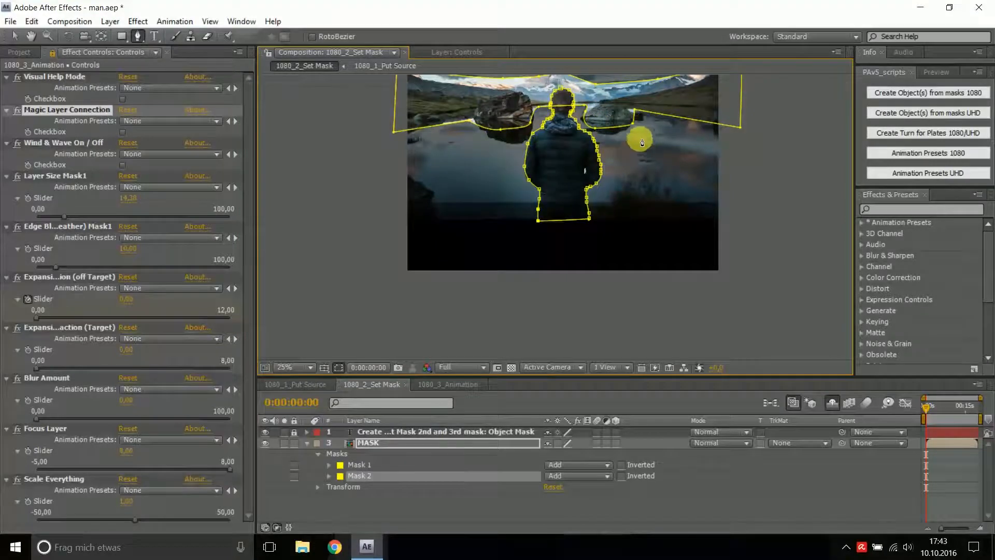
Step: Return to the 1080_3_Animation composition, activate the Selection tool and run the Create Object(s) from masks 1080 script
key("space")
left_click_drag(641, 150, 625, 224)
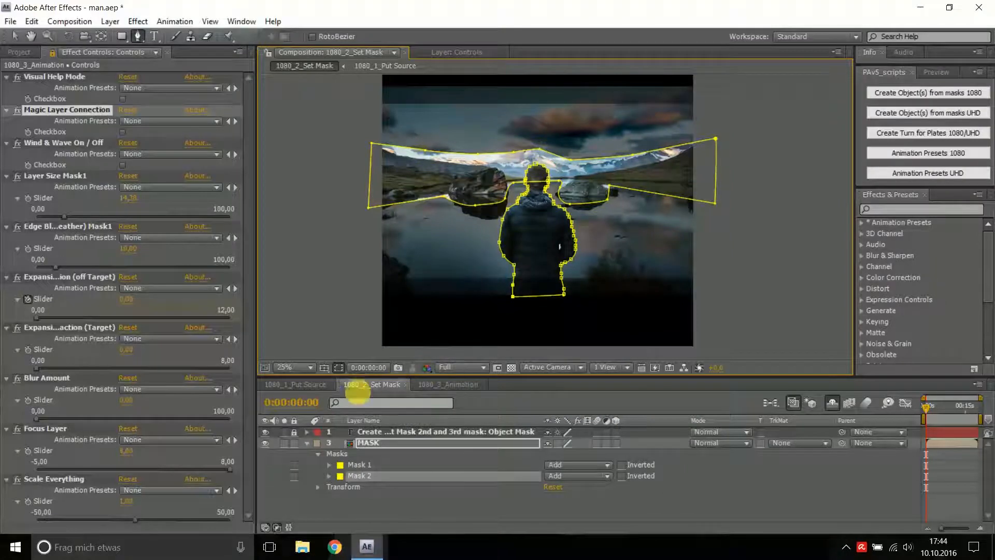
left_click(457, 388)
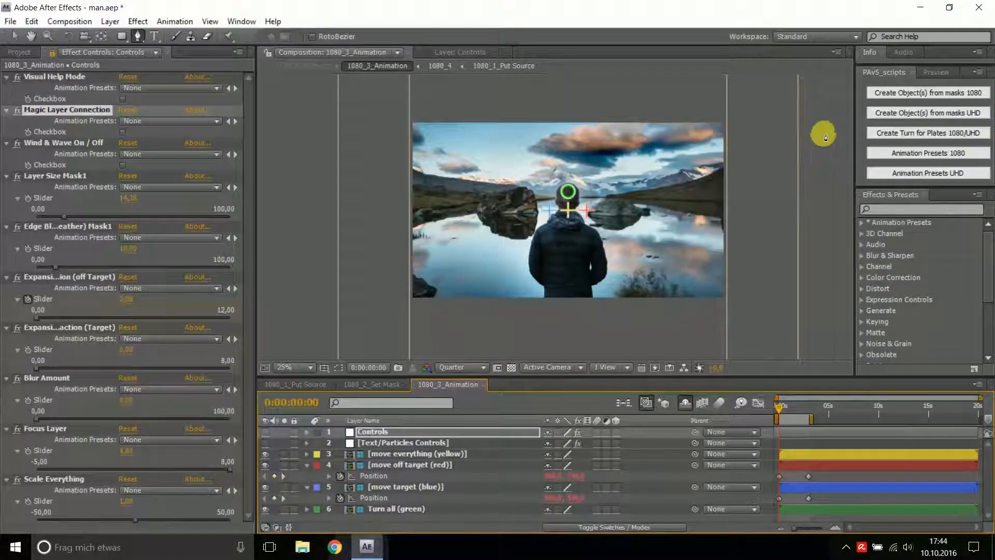
left_click(899, 99)
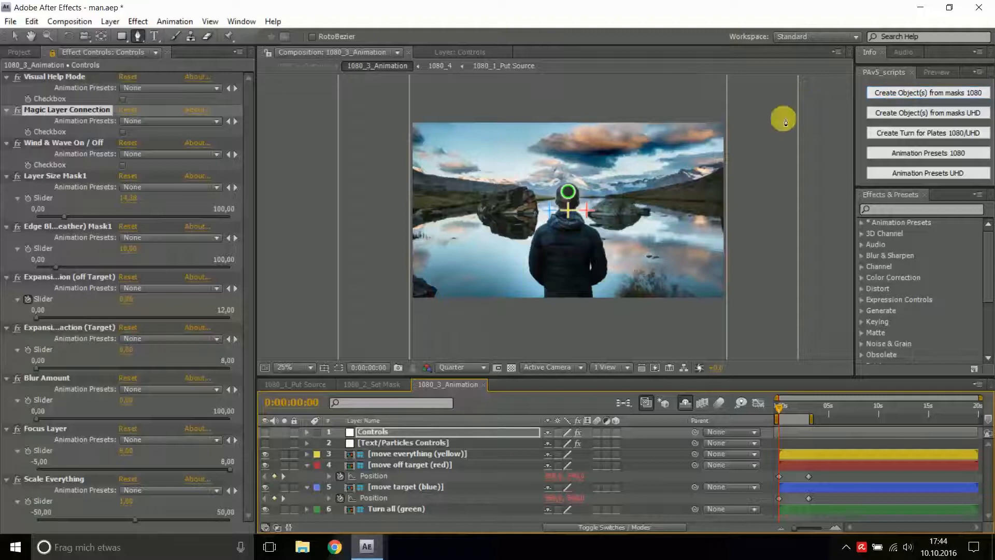
left_click(14, 38)
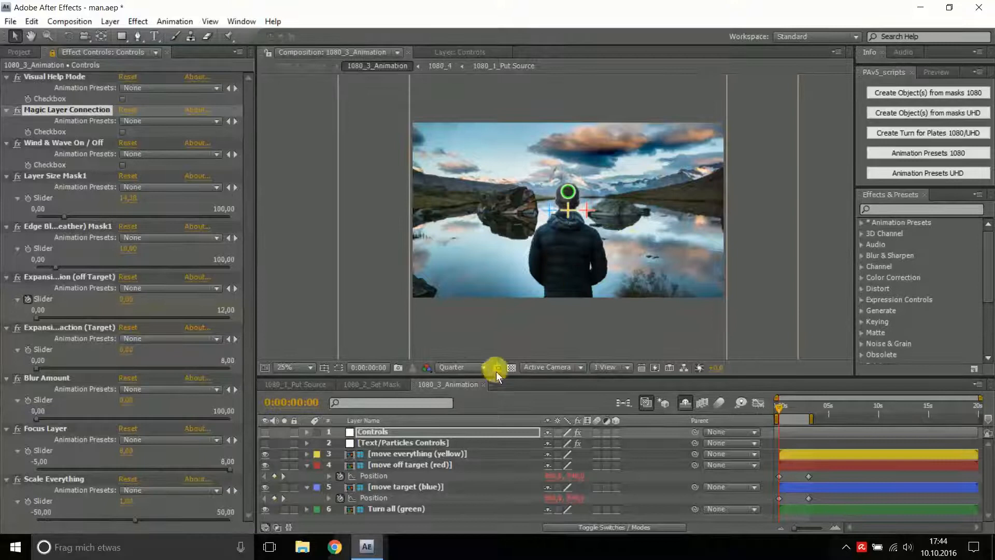
left_click(965, 116)
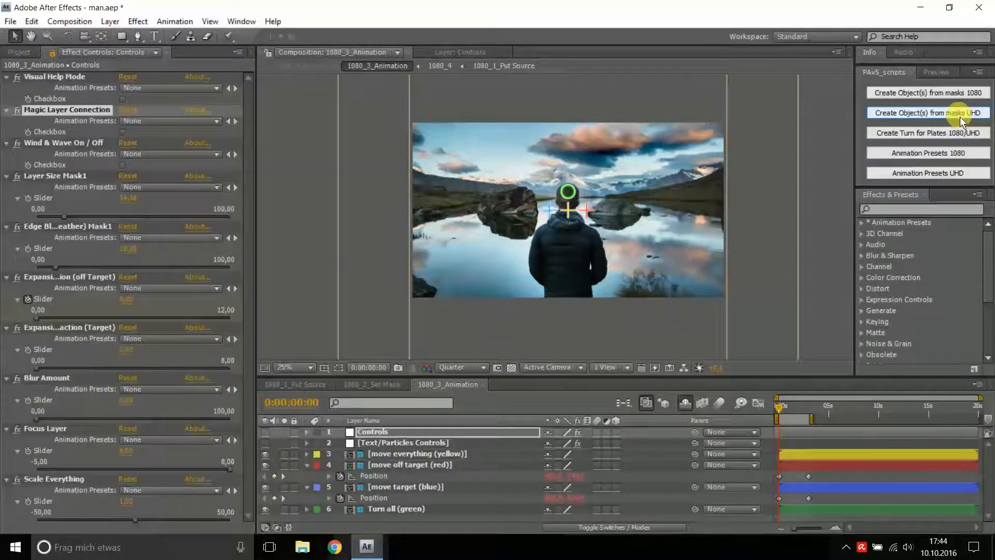
left_click(973, 94)
left_click_drag(534, 236, 692, 250)
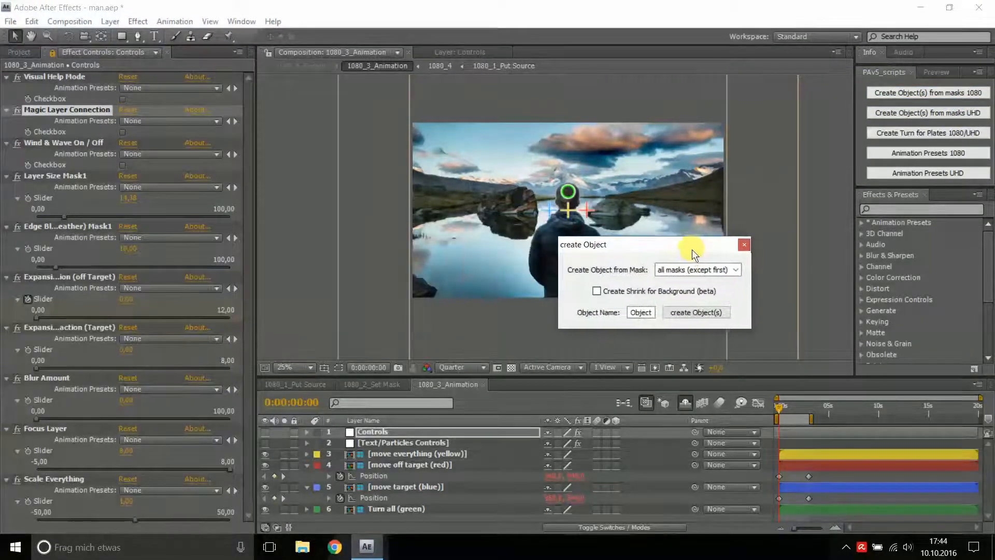
Step: Create an object named Man from Mask 2 with Create Shrink for Background (beta) enabled
left_click(740, 273)
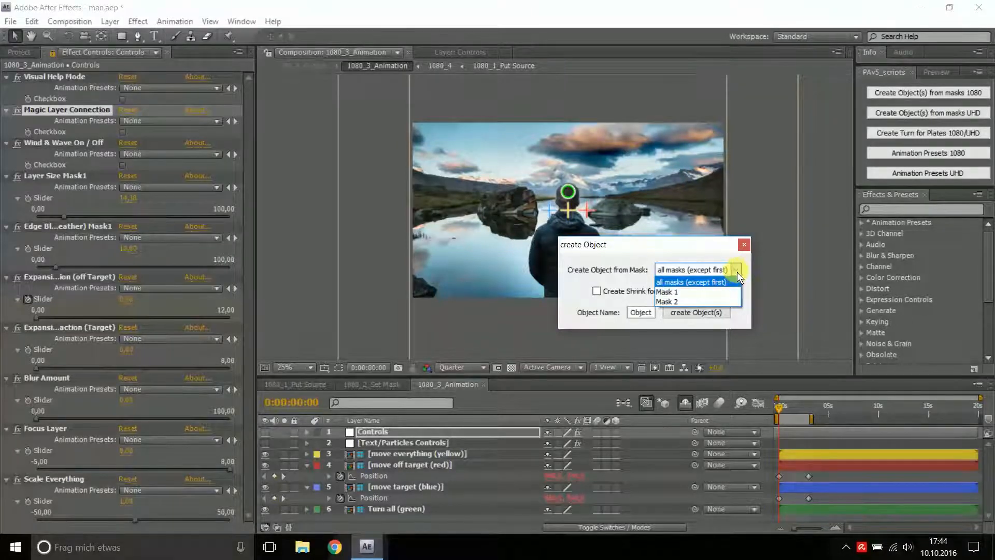
left_click(668, 302)
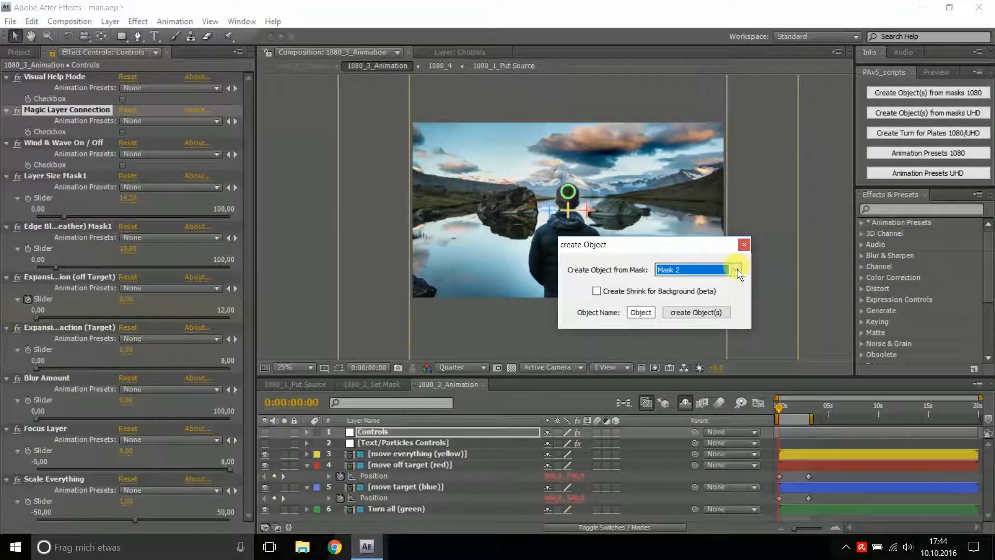
left_click(737, 269)
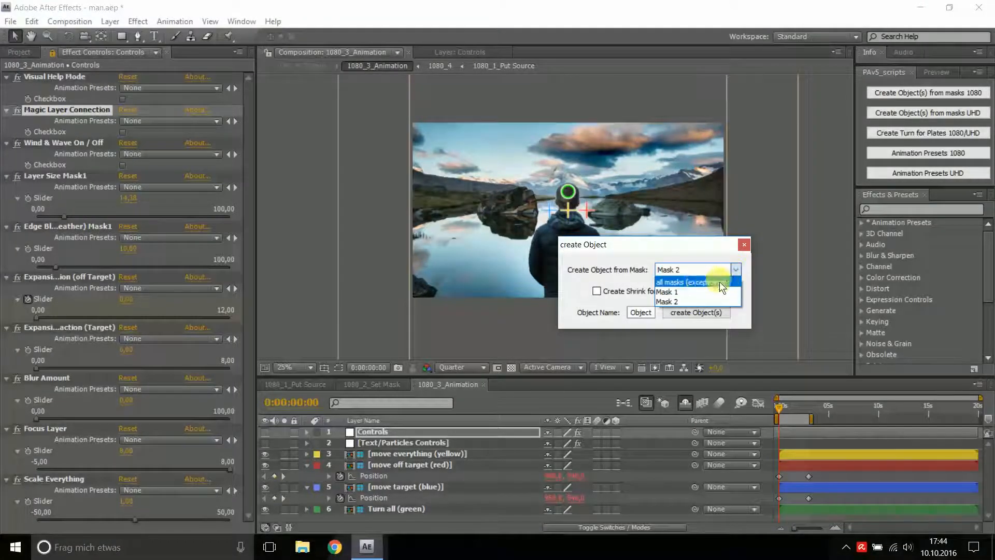
left_click(697, 282)
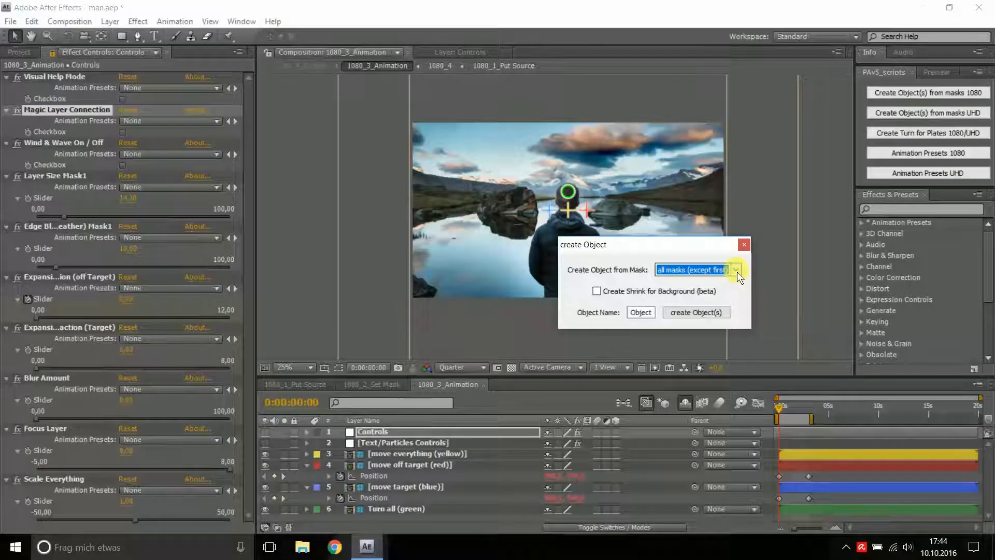
left_click(737, 271)
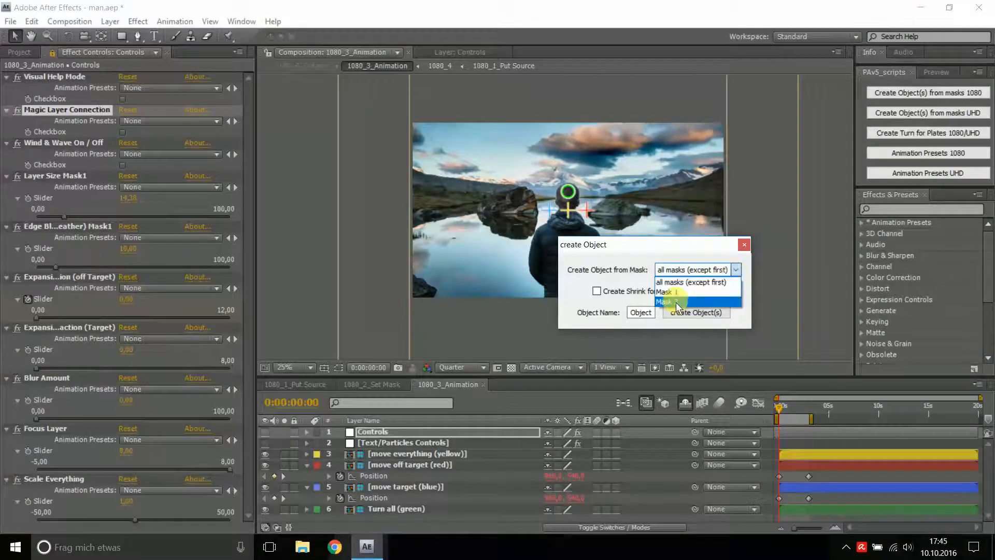
left_click(676, 303)
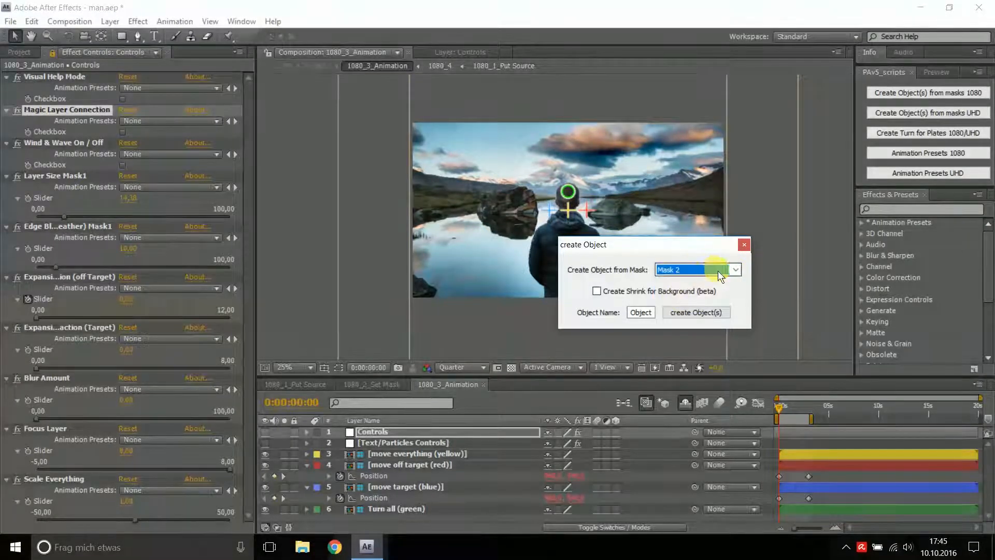
left_click(598, 293)
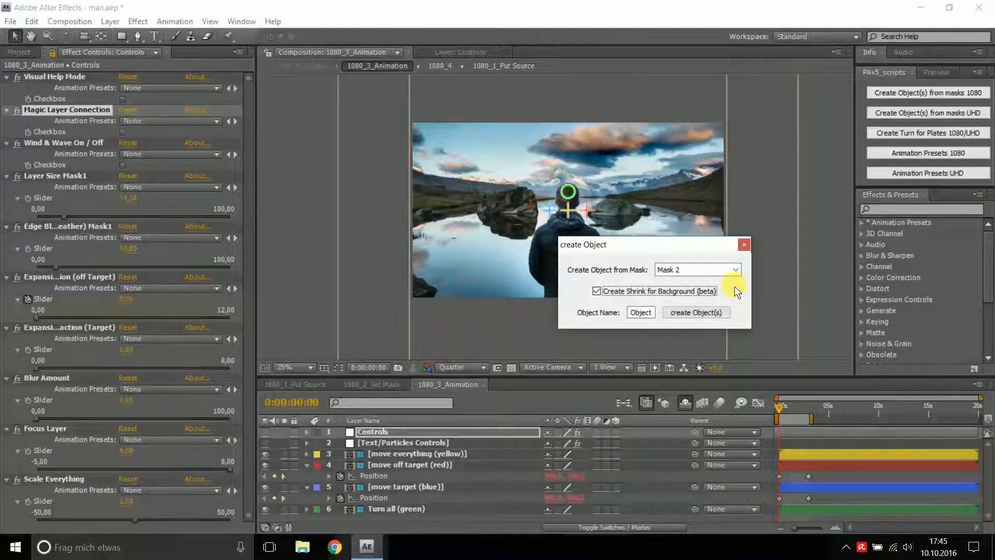
double_click(645, 313)
type("Man")
left_click(698, 312)
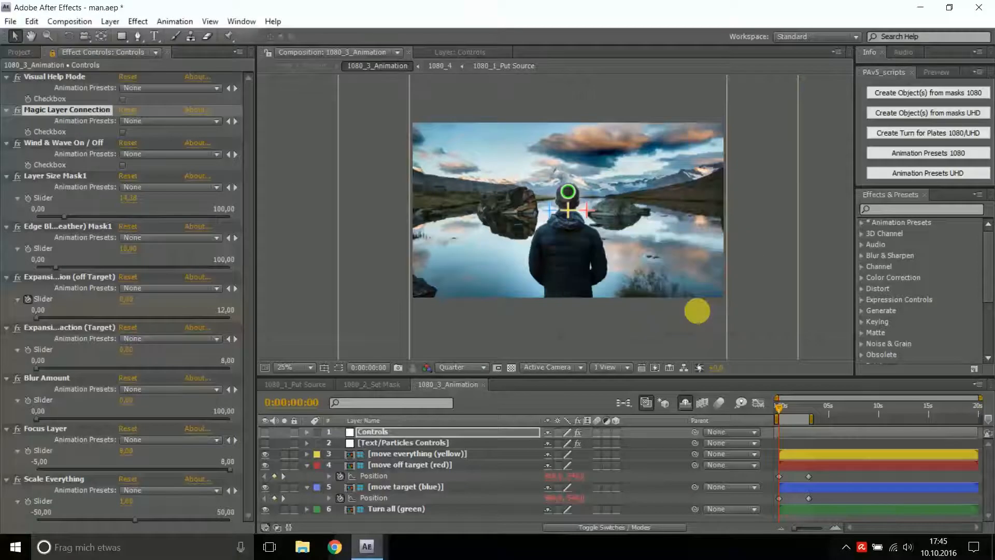
Step: Enlarge the timeline area, try moving the Man object slightly left of its original place, and select its Man_turn control
left_click_drag(572, 377, 589, 331)
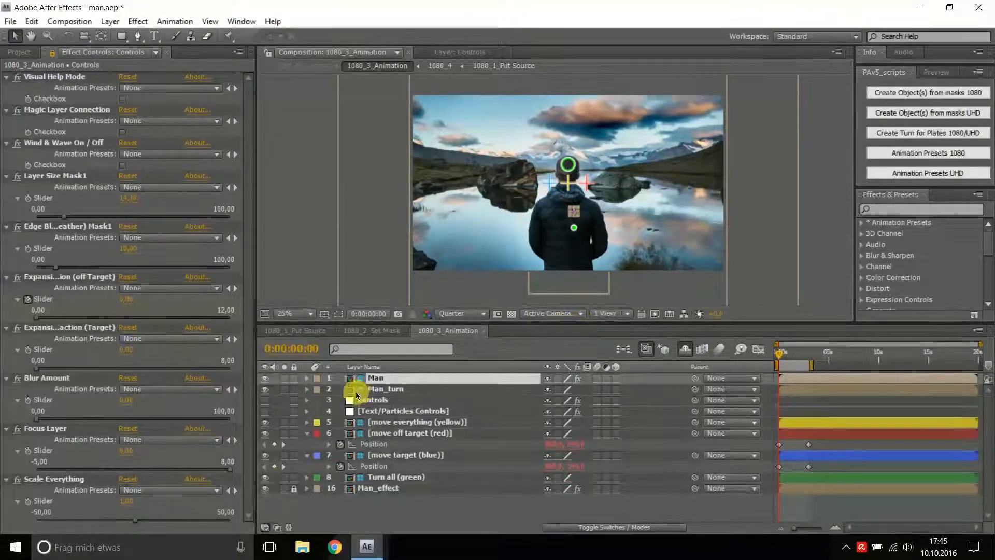
left_click(378, 391)
left_click(378, 380)
left_click(575, 214)
left_click_drag(575, 217, 566, 221)
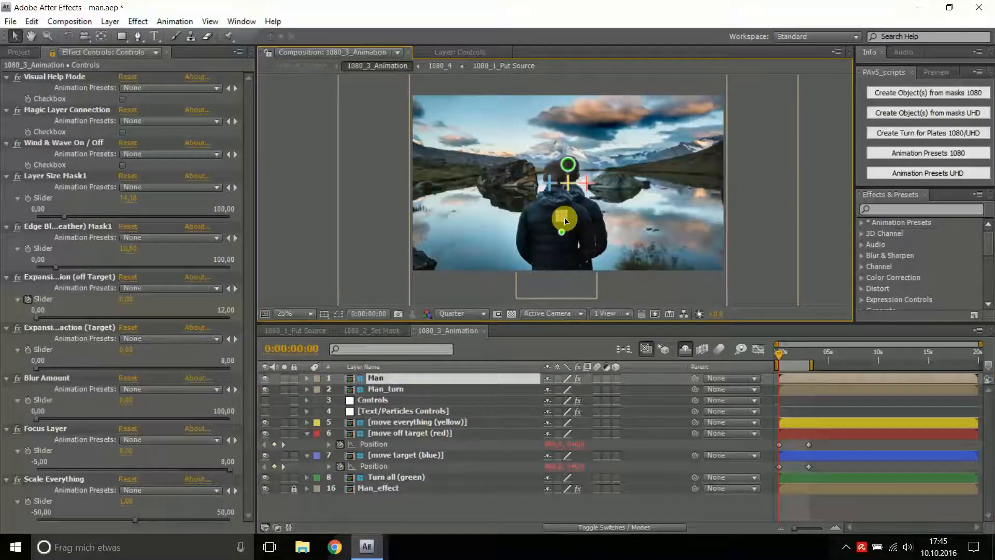
left_click(561, 237)
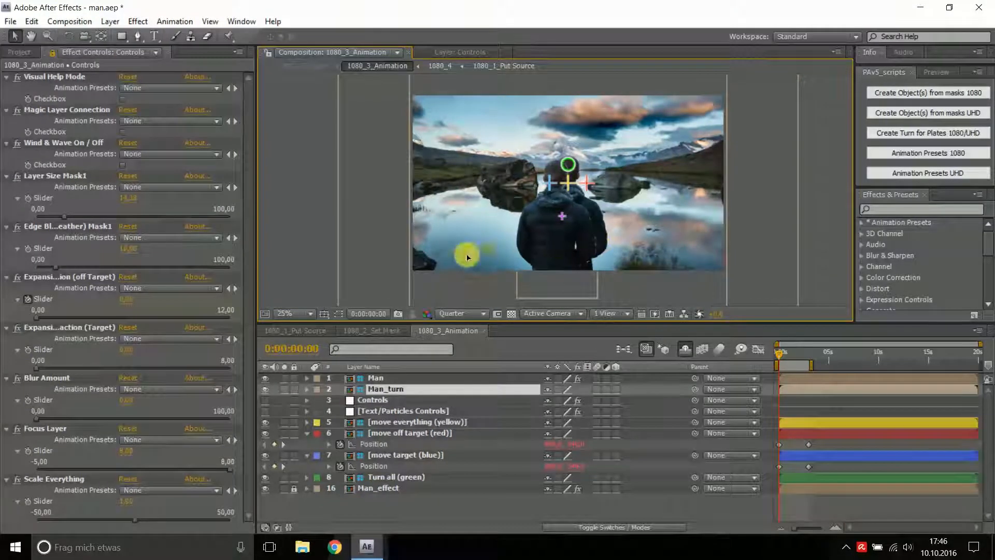
left_click(565, 248)
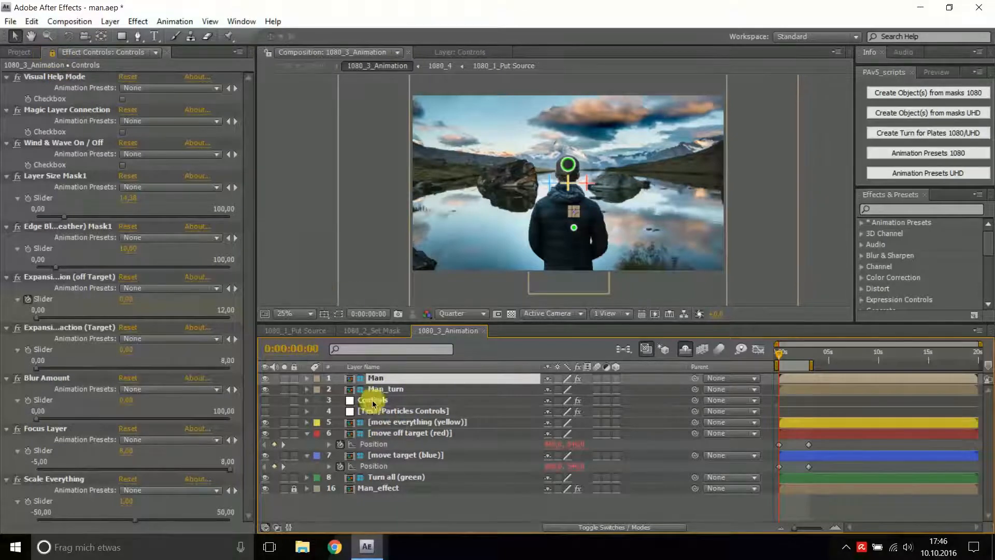
Step: Unlock the Effect Controls, show the Man layer's effects and expand its object blur (Feather) slider
left_click(52, 52)
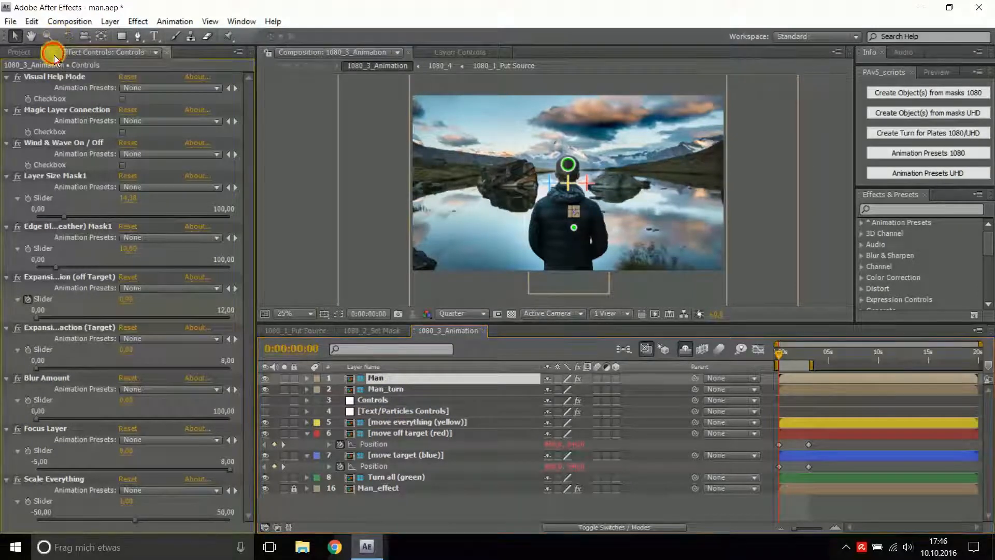
left_click(381, 377)
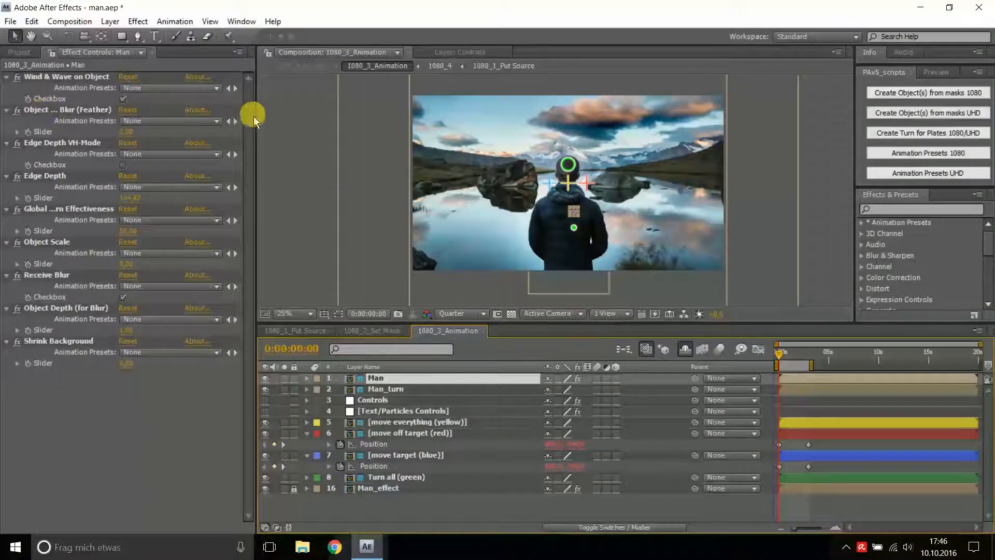
mouse_move(254, 117)
left_mouse_down()
mouse_move(333, 107)
mouse_move(237, 111)
left_mouse_up()
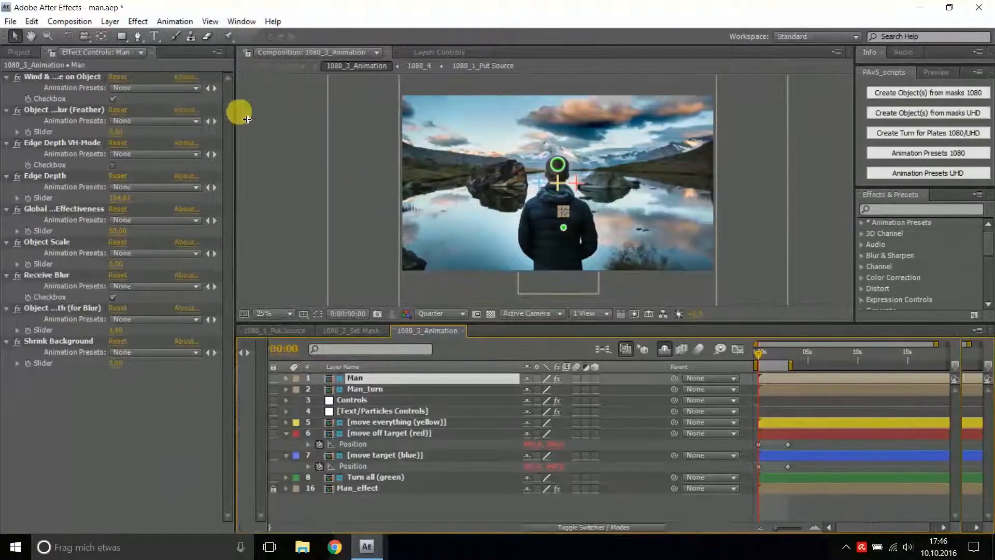
left_click(18, 133)
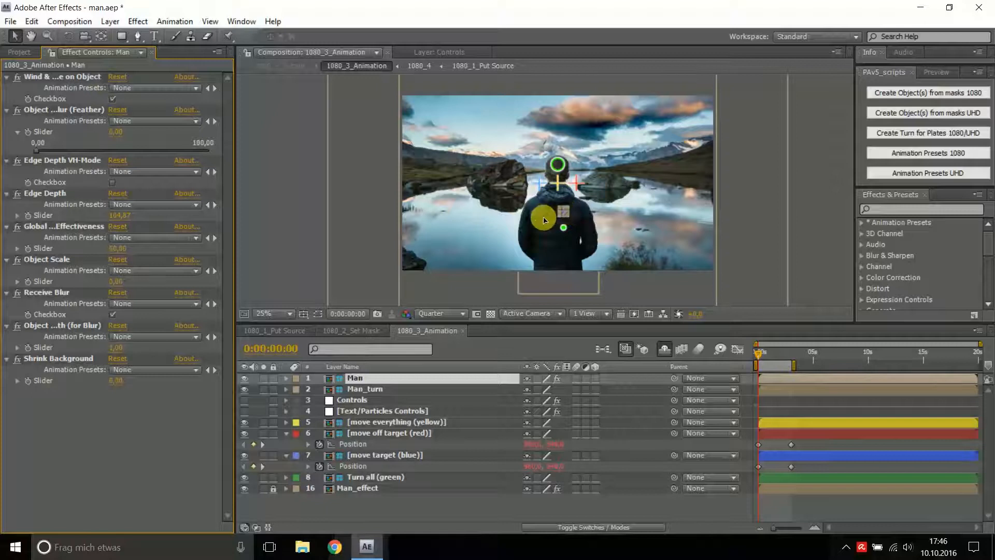
Step: Try the Man object's edge feathering on a slightly left-shifted copy, compare it with 0, and undo these changes
left_click_drag(564, 213, 542, 216)
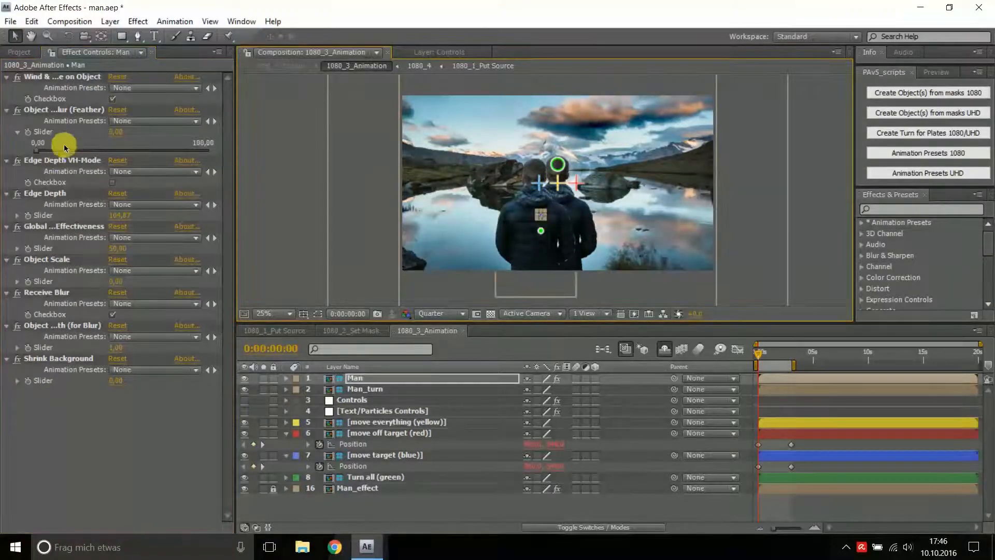
left_click_drag(89, 152, 136, 155)
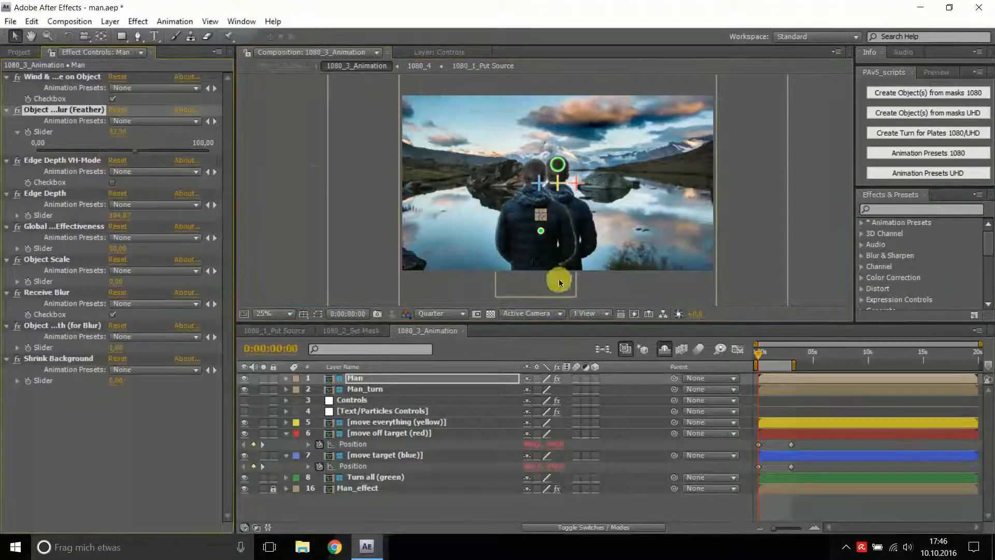
left_click(117, 132)
type("0")
key("Escape")
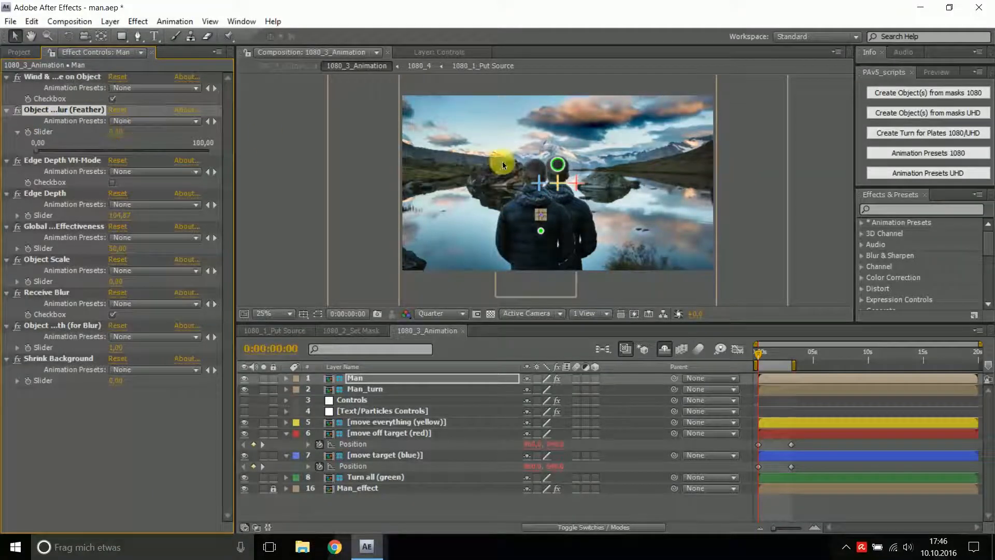
key("ctrl+z")
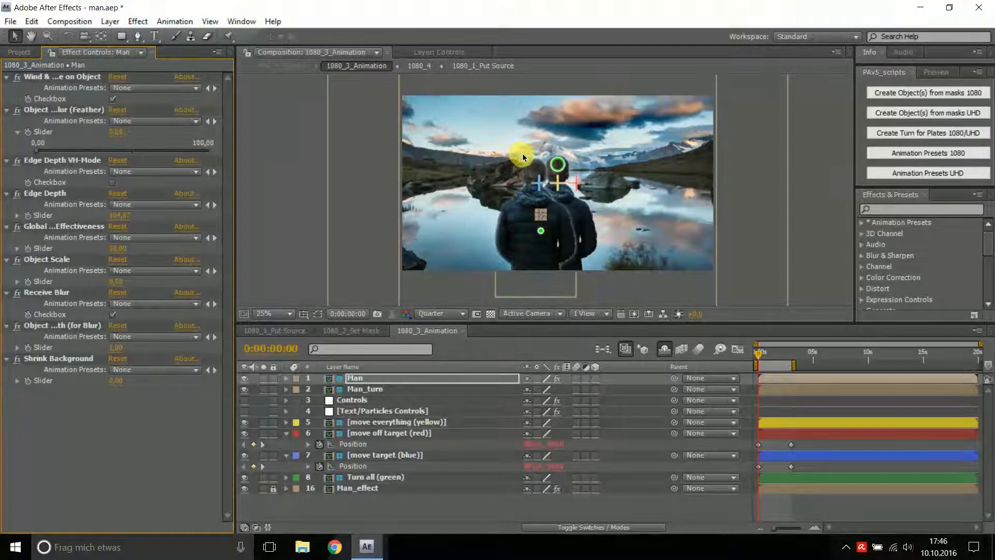
key("ctrl+z")
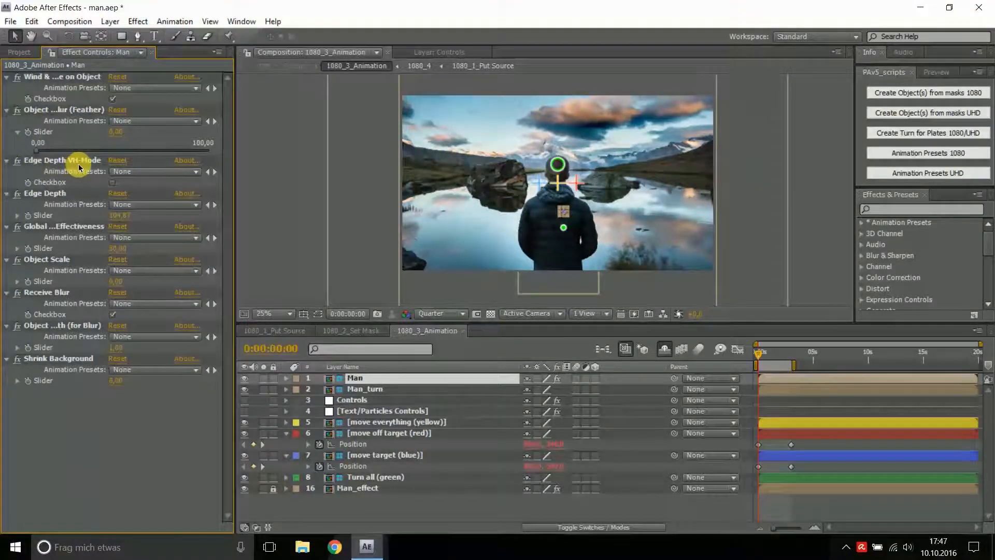
Step: Select the Man layer again and lock the Effect Controls to it
left_click(115, 184)
left_click(554, 233)
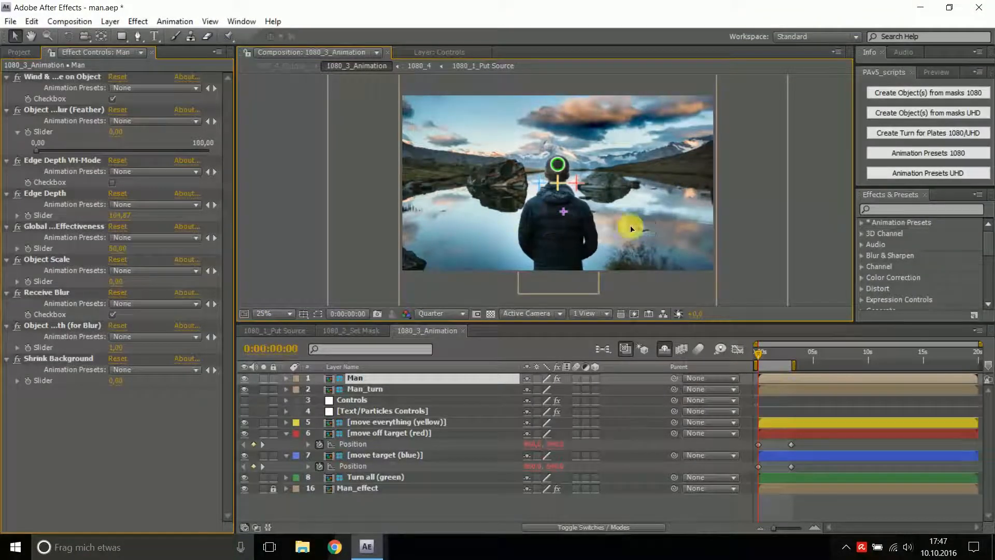
left_click(558, 232)
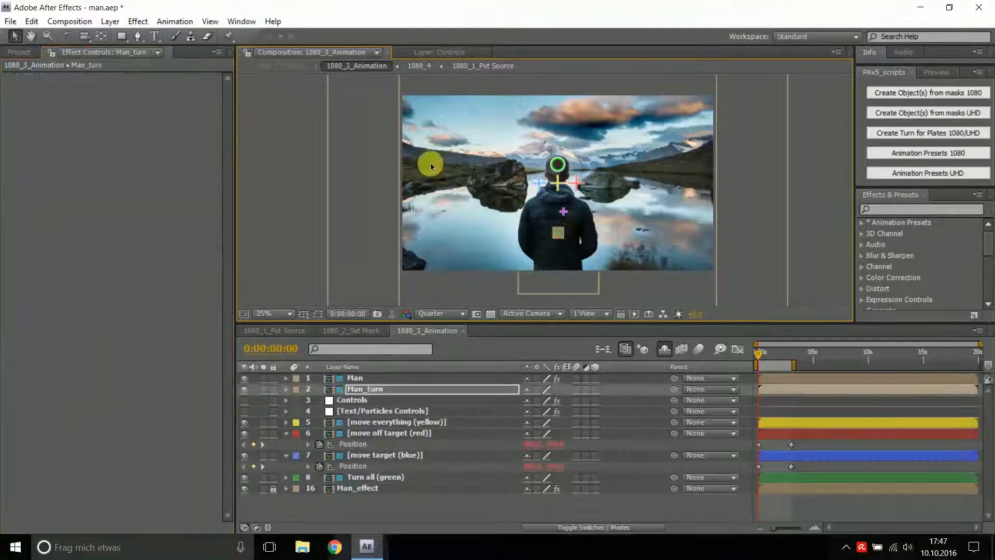
left_click(355, 379)
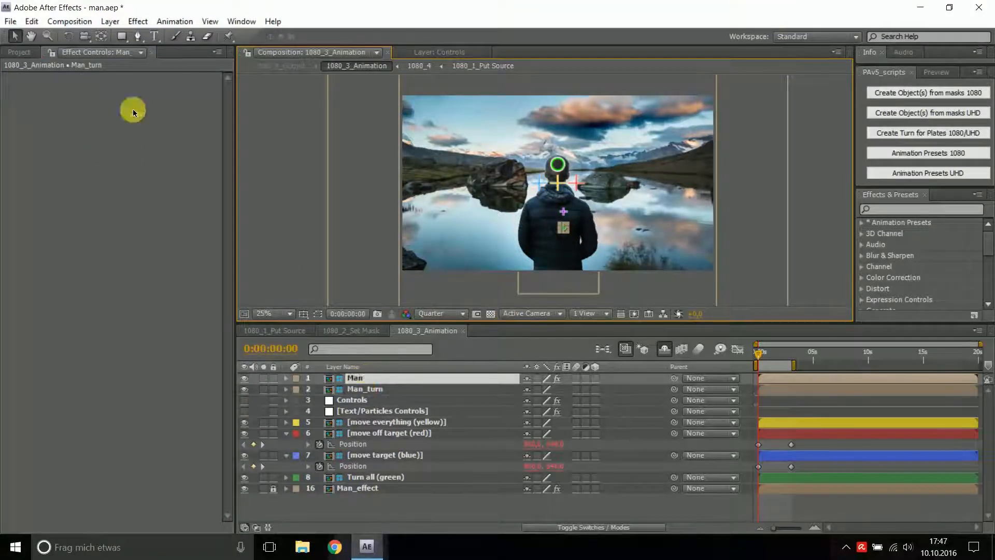
left_click(52, 52)
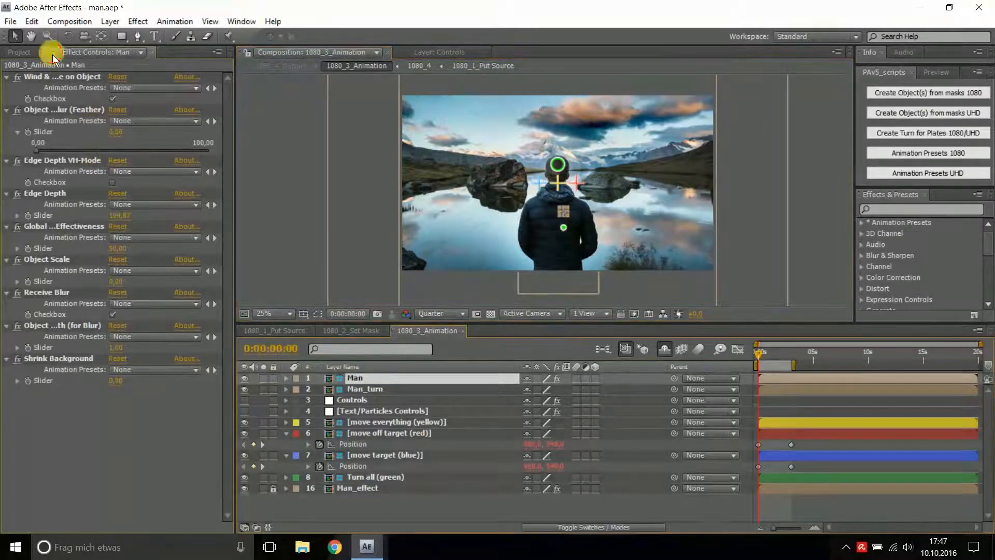
Step: Turn on Edge Depth VH-Mode for the Man object and reduce its Edge Depth for a narrower soft edge
left_click(112, 183)
left_click(558, 238)
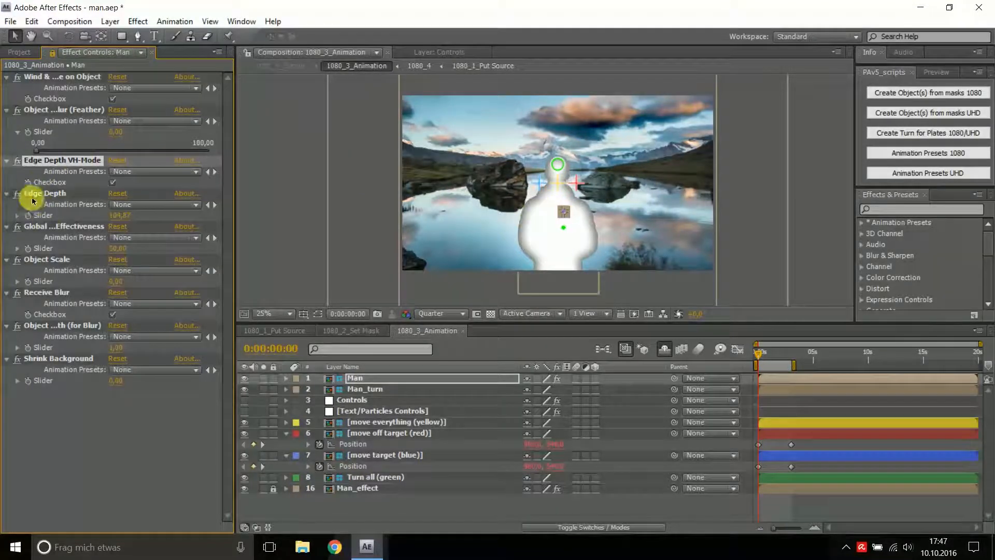
left_click(17, 215)
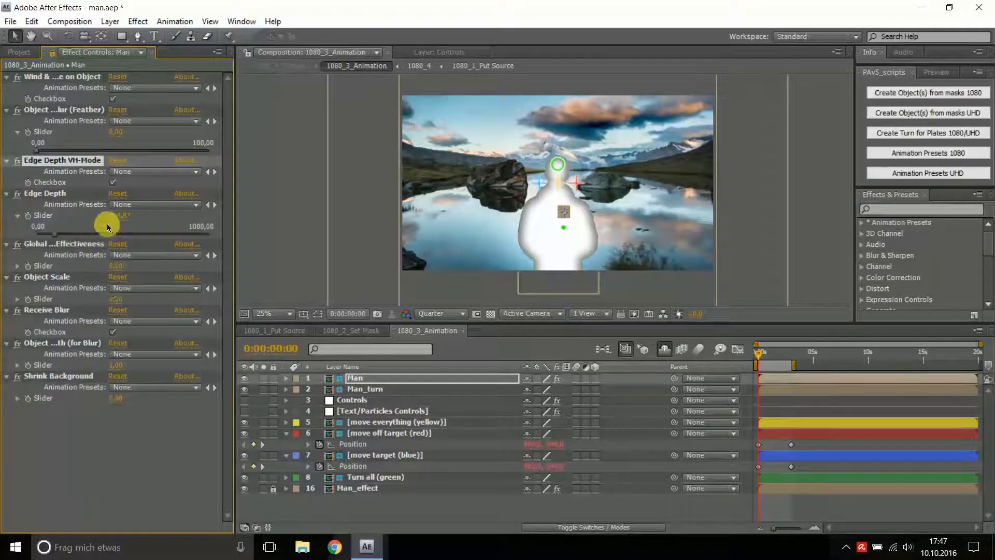
left_click_drag(55, 237, 40, 235)
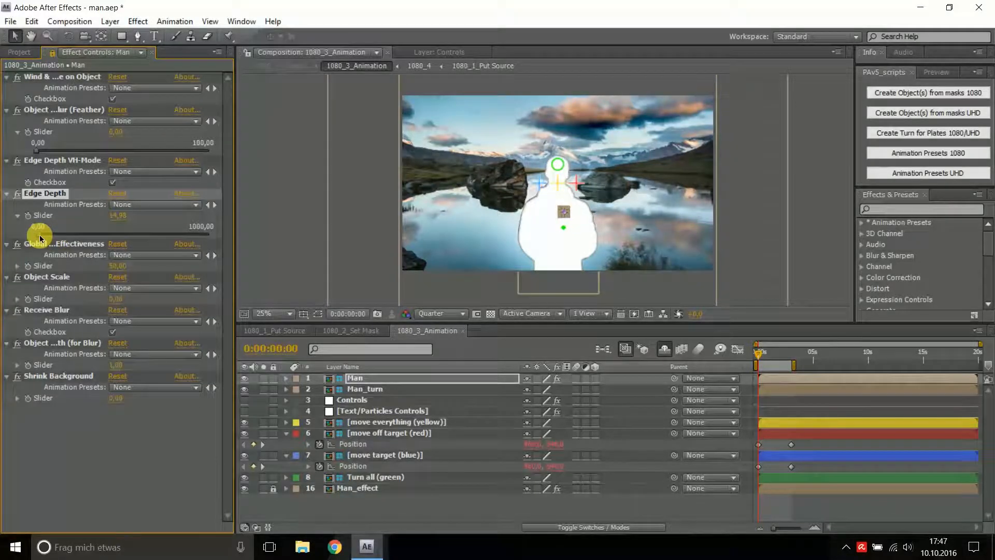
left_click_drag(40, 235, 47, 236)
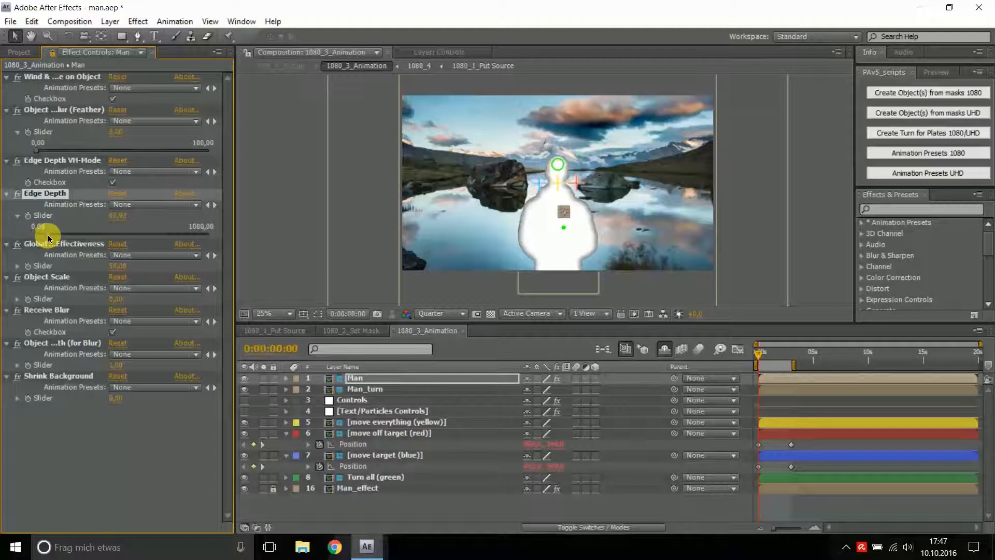
Step: Turn off Edge Depth VH-Mode, try turning the Man object sideways with its turn handle, and undo the turn
left_click(112, 183)
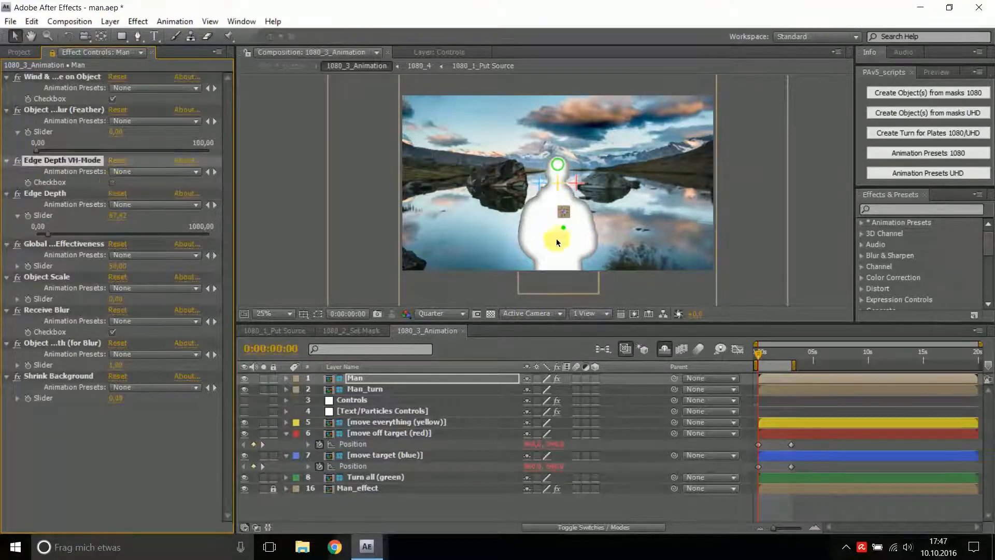
left_click_drag(557, 232, 506, 231)
key("ctrl+z")
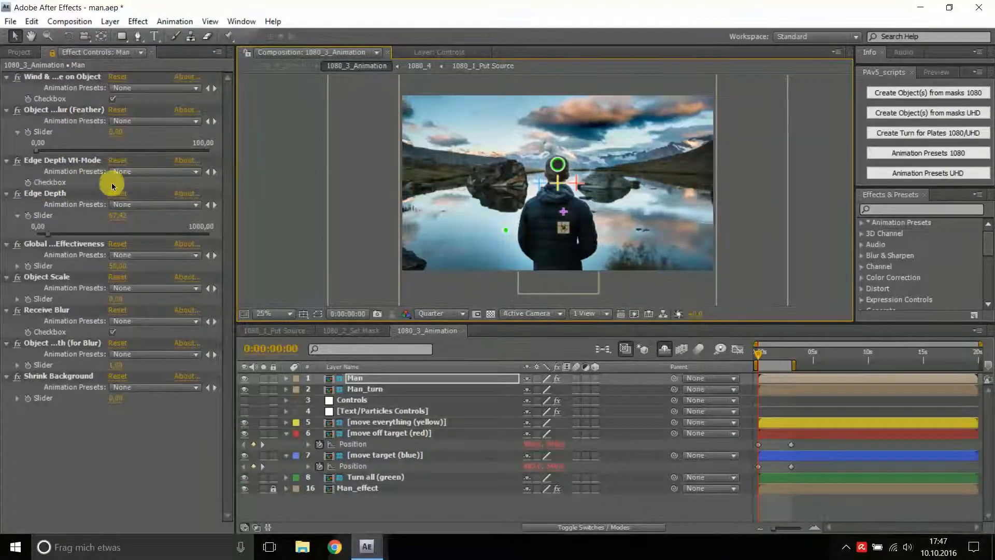
Step: Raise the Man's Edge Depth to about 240 with VH-Mode temporarily on, try a turn to the other side and undo it
left_click(112, 182)
left_click_drag(48, 234, 77, 236)
left_click(112, 182)
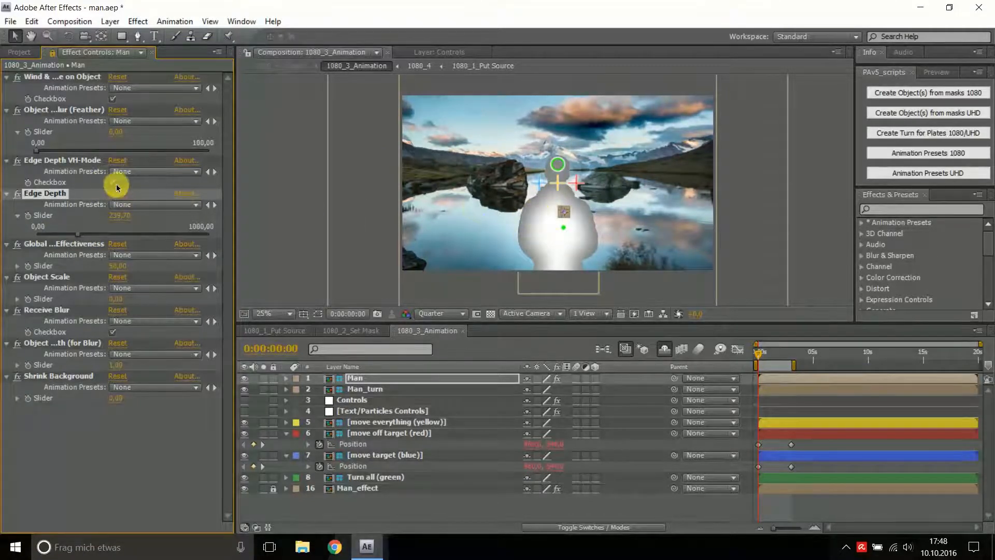
left_click_drag(563, 227, 592, 228)
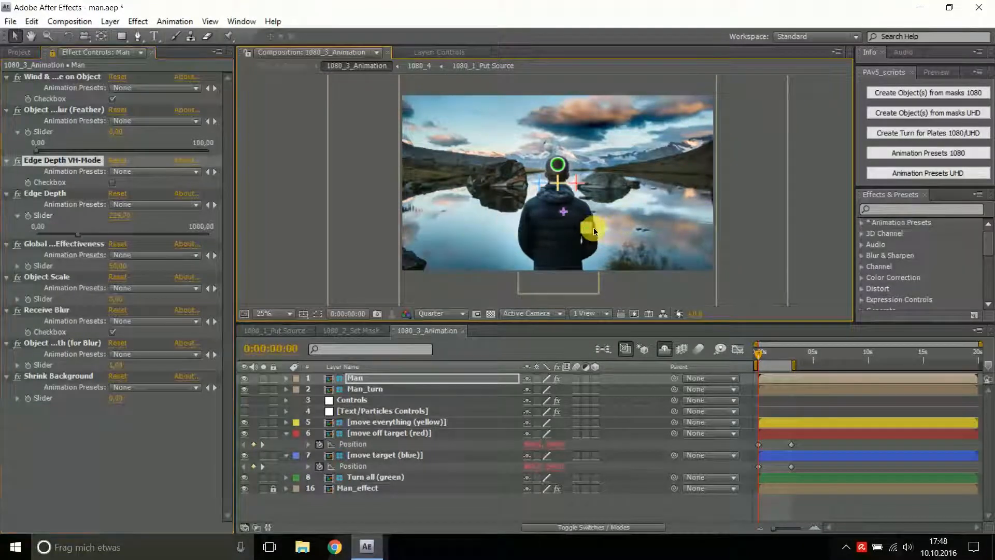
key("ctrl+z")
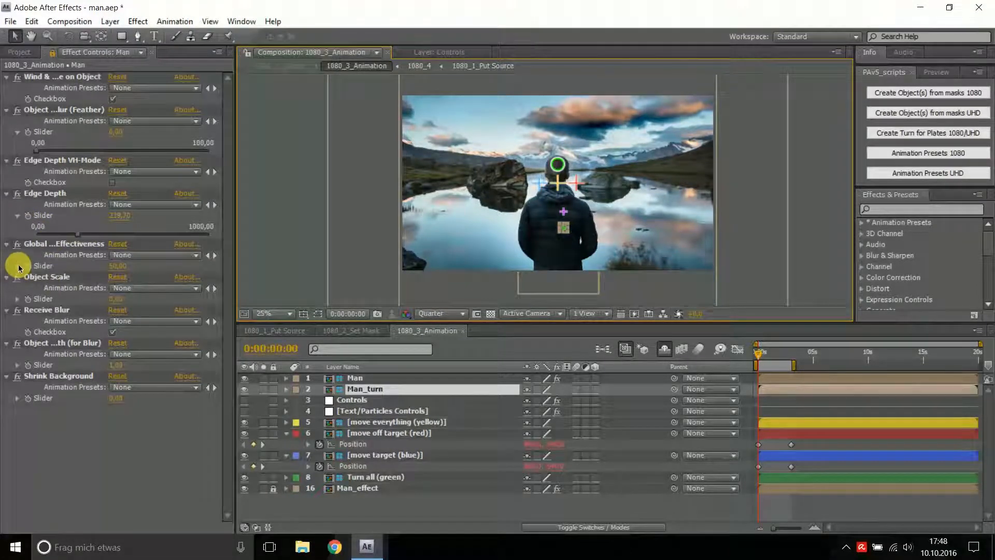
Step: Expand the Global Turn Effectiveness slider, widen the Effect Controls to show full names, and try turning the whole scene with the green handle
left_click(96, 255)
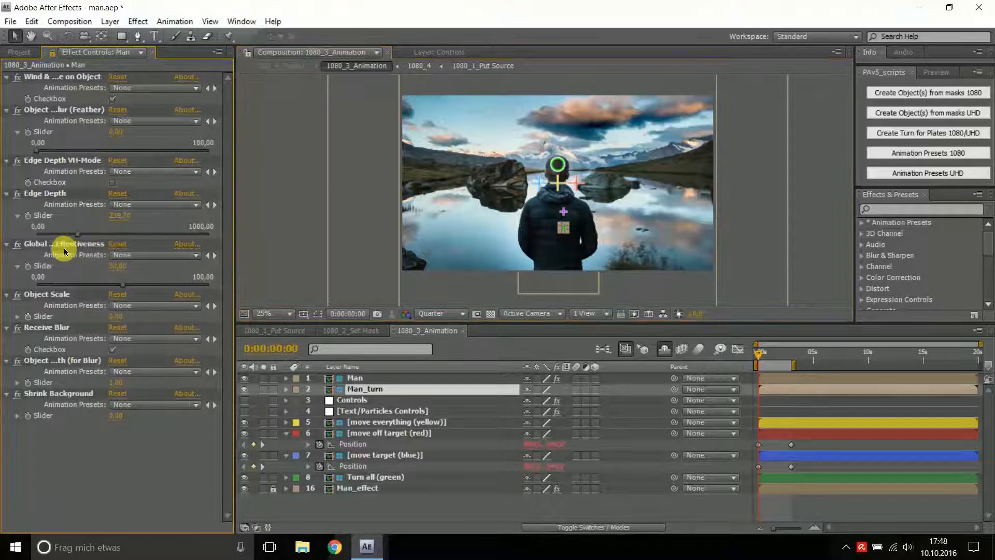
left_click_drag(242, 247, 274, 223)
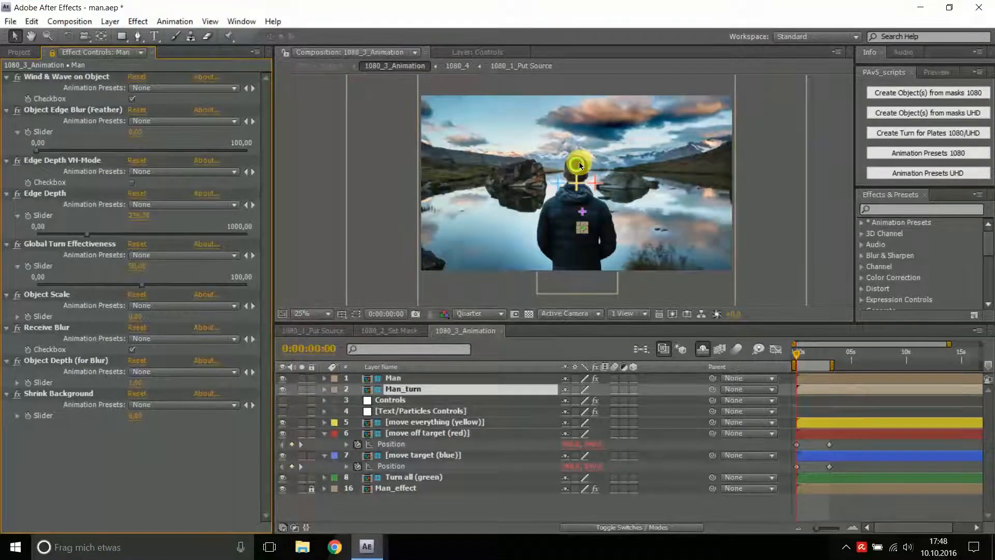
mouse_move(580, 161)
left_mouse_down()
mouse_move(570, 161)
mouse_move(616, 158)
mouse_move(582, 151)
mouse_move(580, 141)
mouse_move(604, 142)
mouse_move(558, 141)
mouse_move(617, 129)
mouse_move(570, 136)
mouse_move(609, 142)
mouse_move(565, 156)
left_mouse_up()
left_click(564, 156)
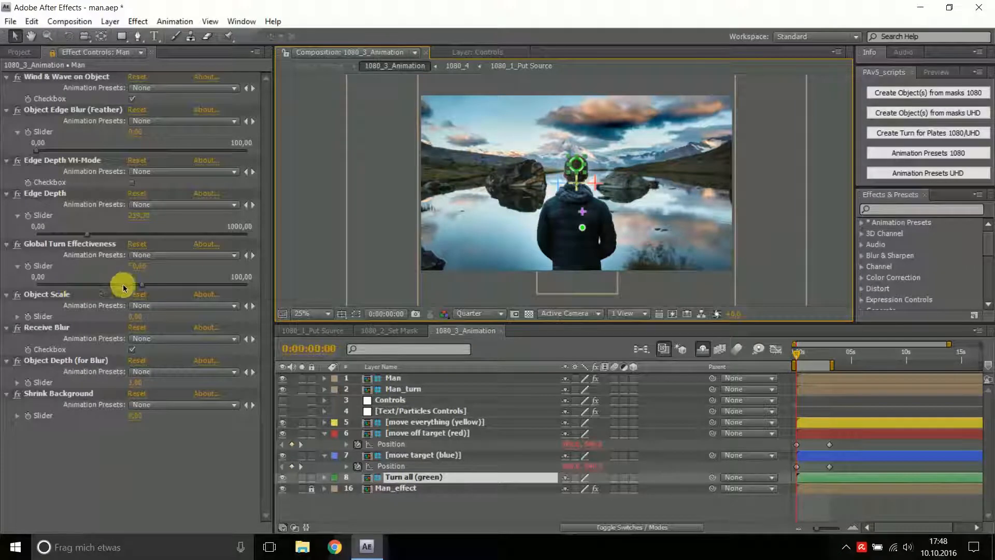
Step: Lower the Man's Global Turn Effectiveness to about 5.5, test it with the green Turn all handle, and undo the turn
left_click_drag(141, 285, 48, 286)
left_click(484, 165)
left_click_drag(576, 164, 597, 153)
key("ctrl+z")
Step: Try a larger Object Scale on the Man, and set its Object Depth (for Blur) to 3
left_click(17, 316)
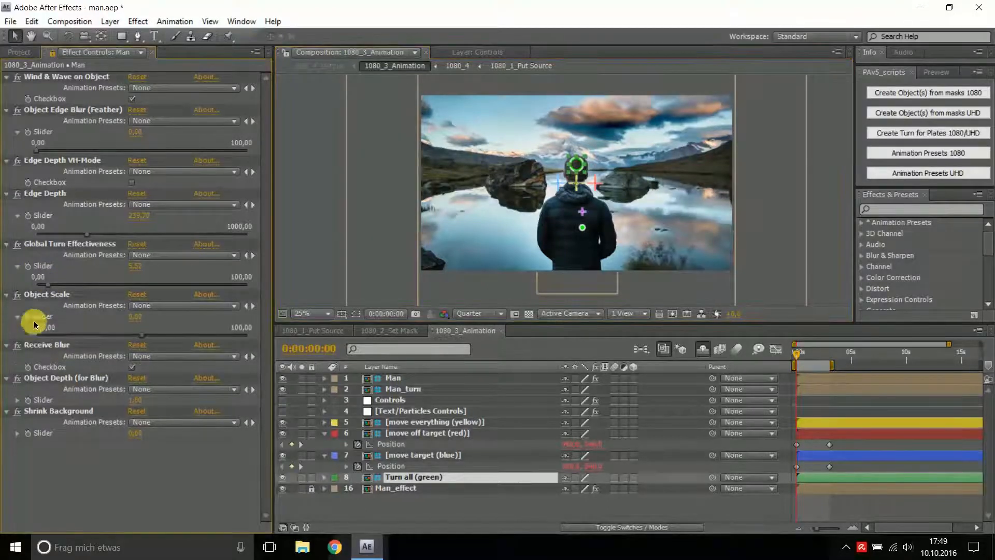
left_click_drag(143, 335, 195, 335)
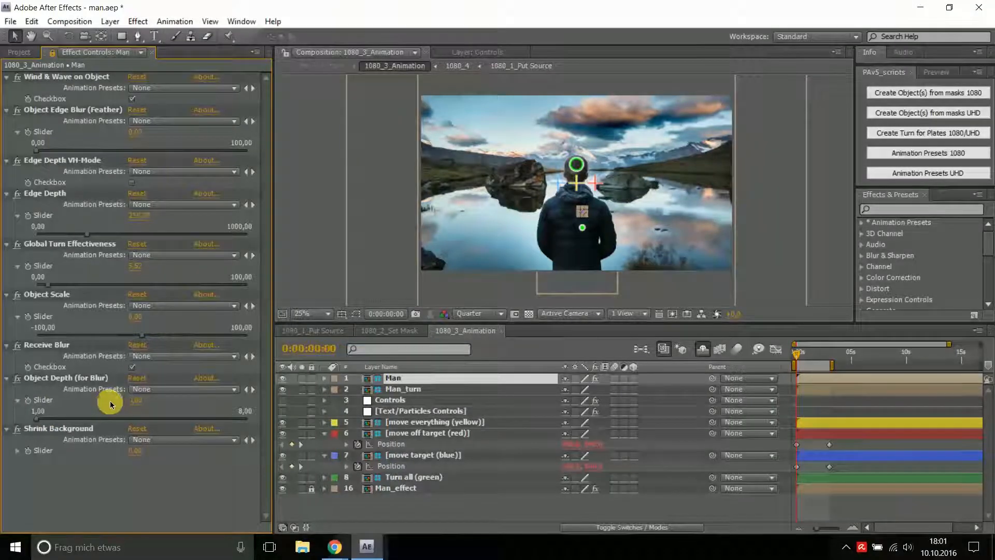
left_click(139, 404)
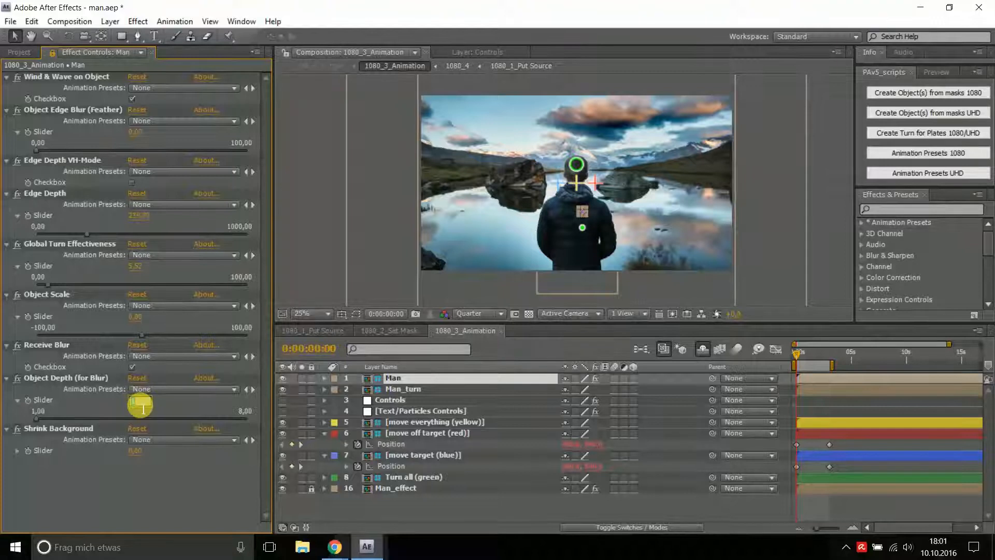
type("3")
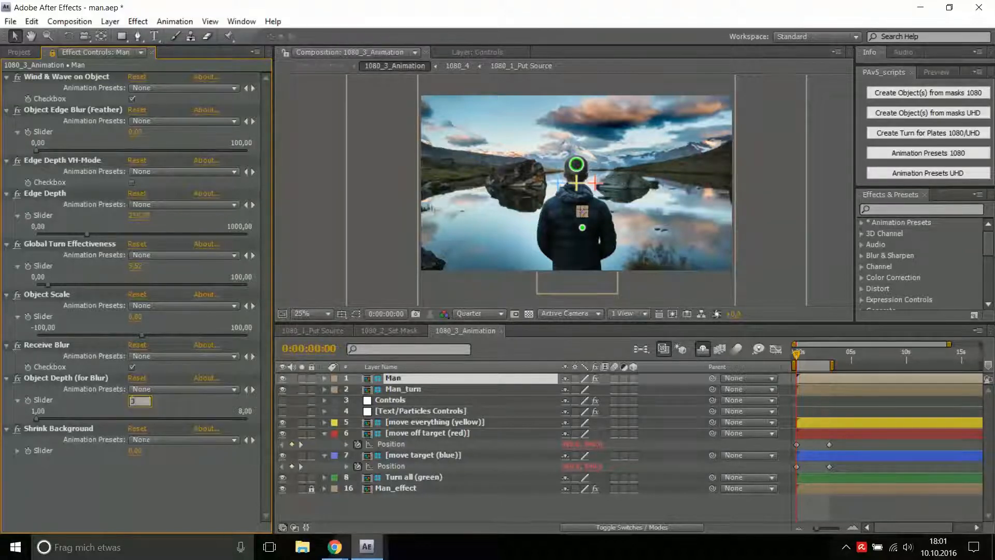
left_click(136, 402)
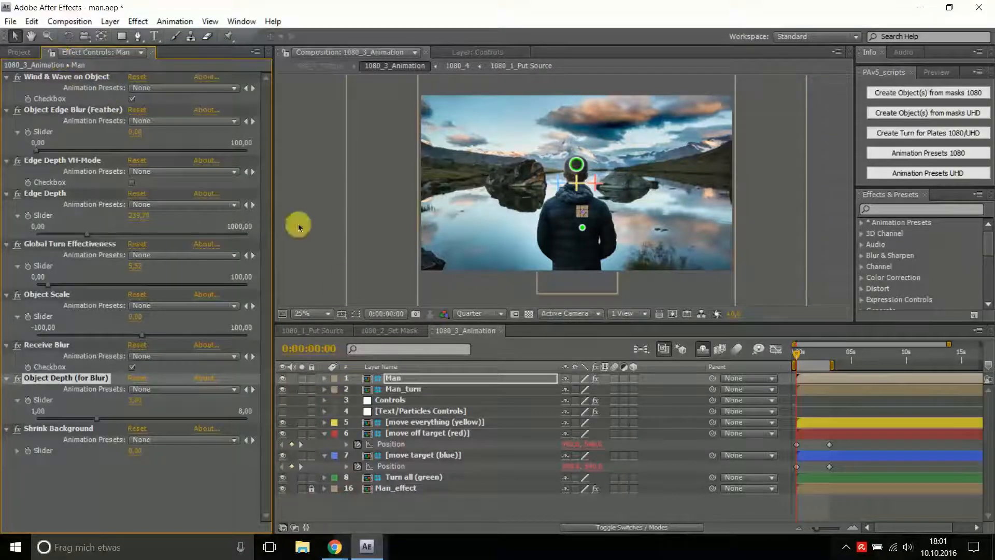
Step: On the Controls layer, set Focus Layer to 3 and Blur Amount to 20 to keep the man sharp against a blurred background
left_click(390, 400)
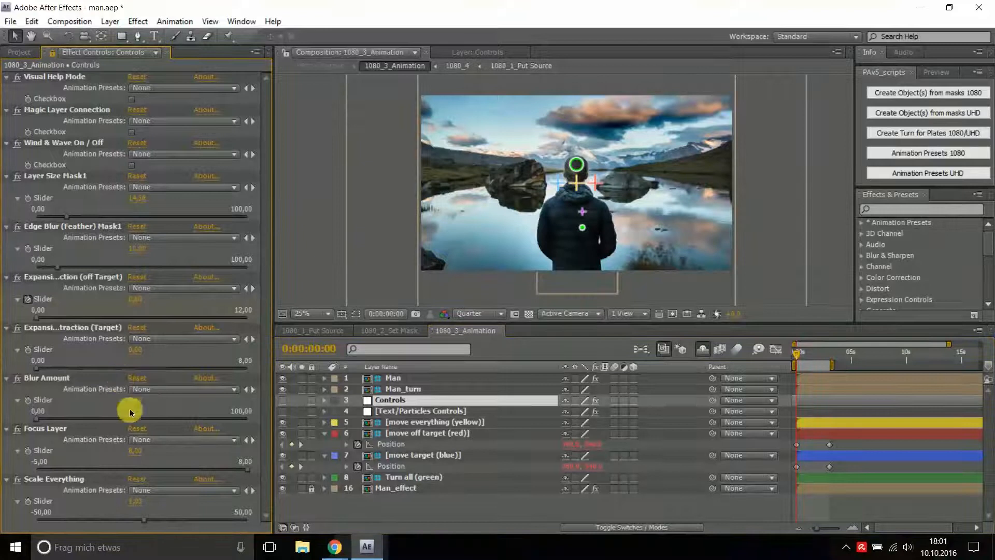
left_click(139, 451)
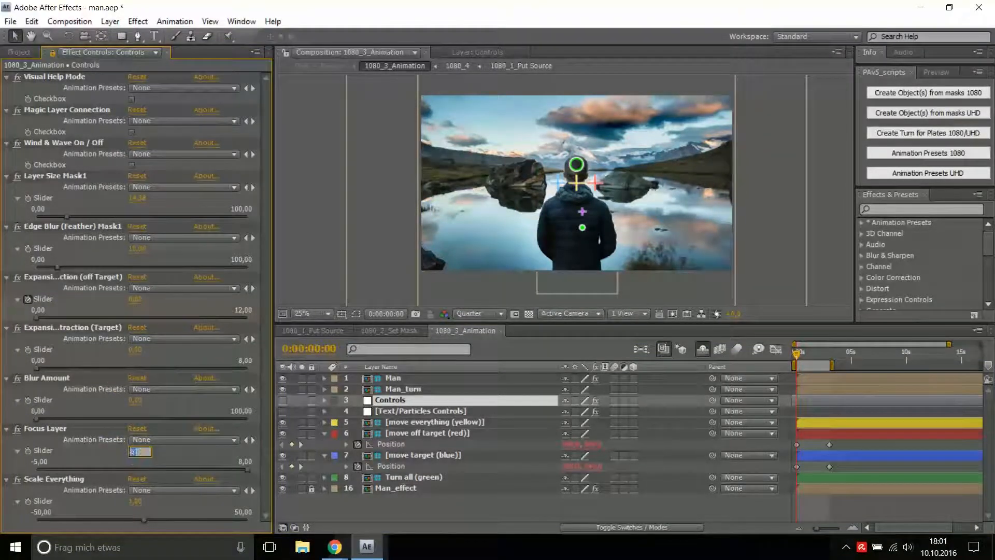
type("3")
key("Return")
left_click(137, 402)
type("20")
key("Return")
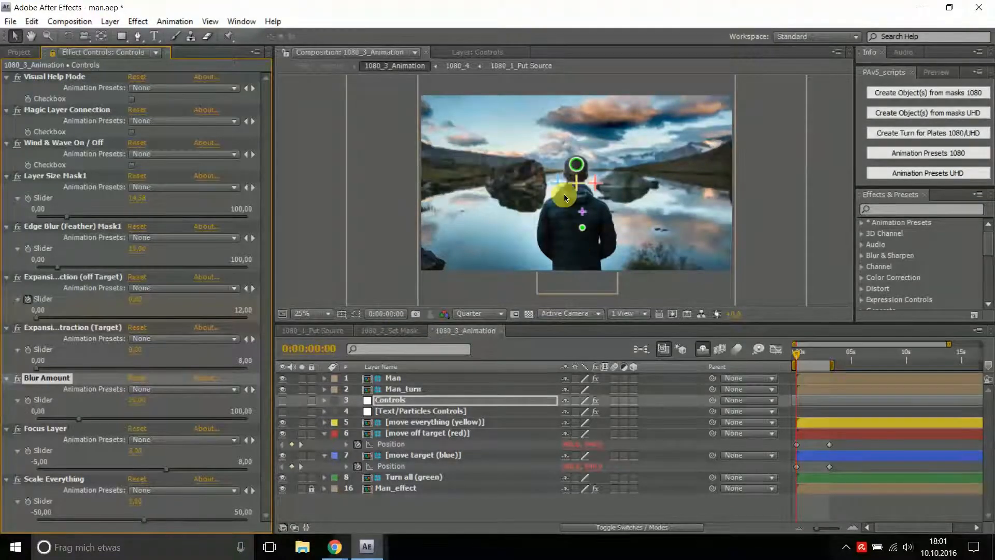
Step: Set the Controls layer's Focus Layer back to 8 and its Blur Amount back to 0
left_click(137, 452)
type("8")
key("Return")
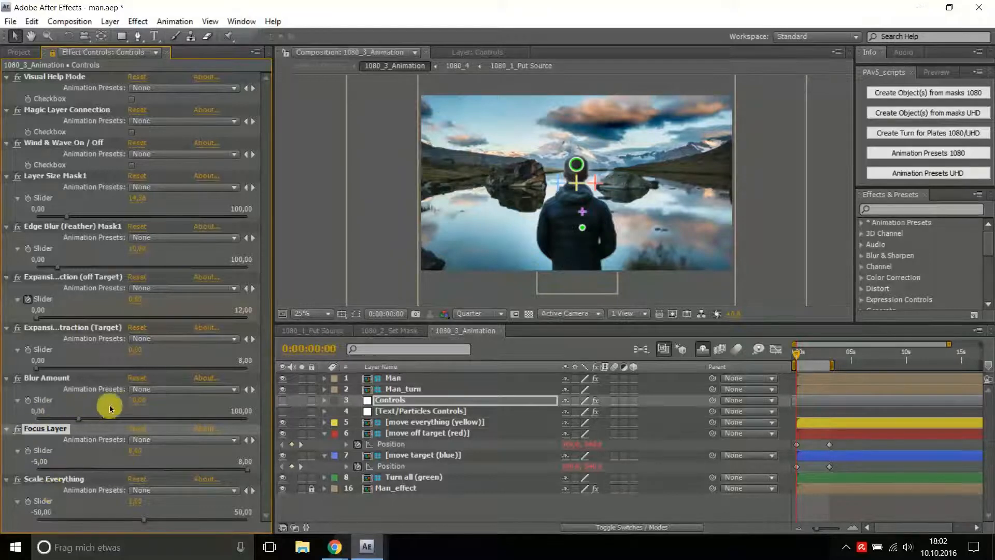
left_click(137, 400)
type("0")
key("Return")
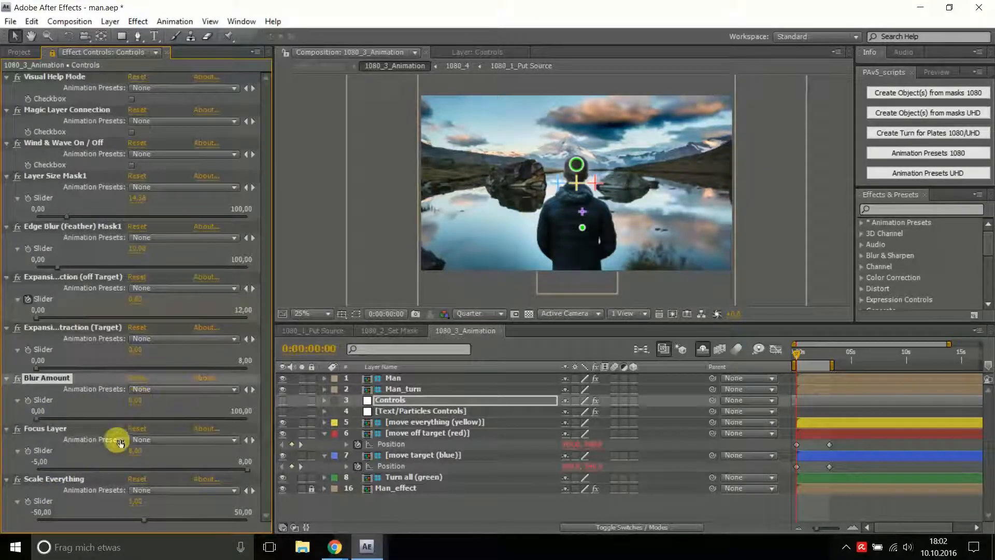
Step: Lock the Effect Controls to the Man layer again and reset its Object Depth (for Blur) to 1
left_click(393, 379)
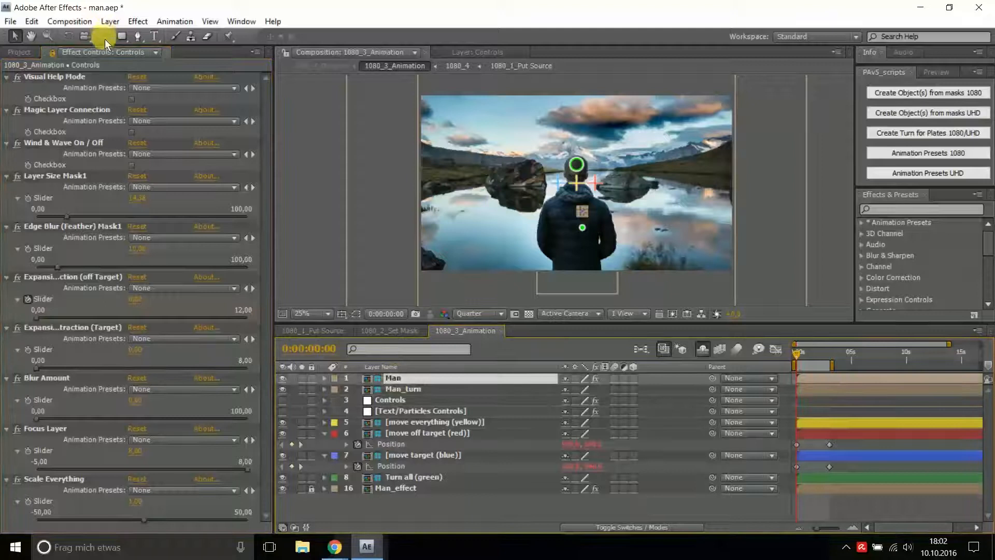
left_click(52, 55)
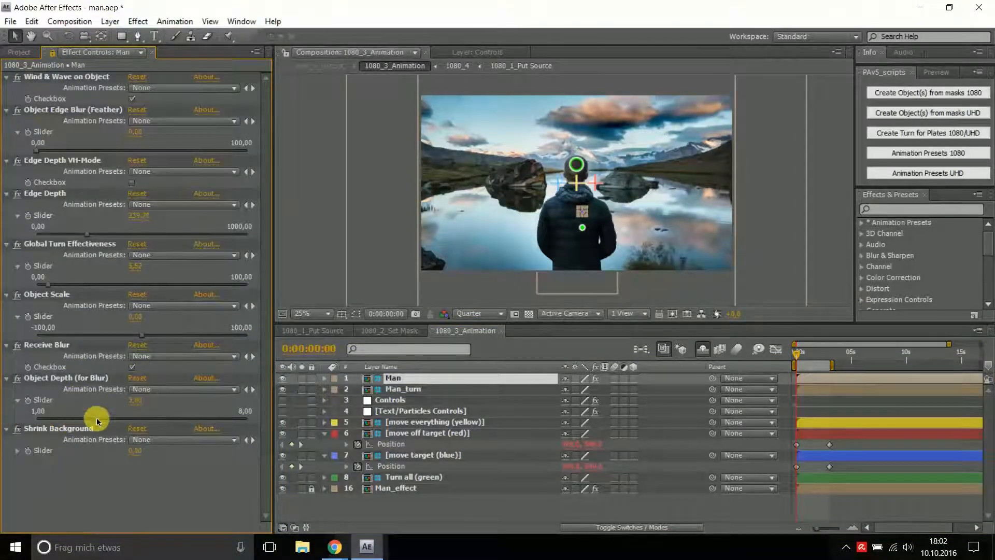
left_click_drag(97, 418, 33, 417)
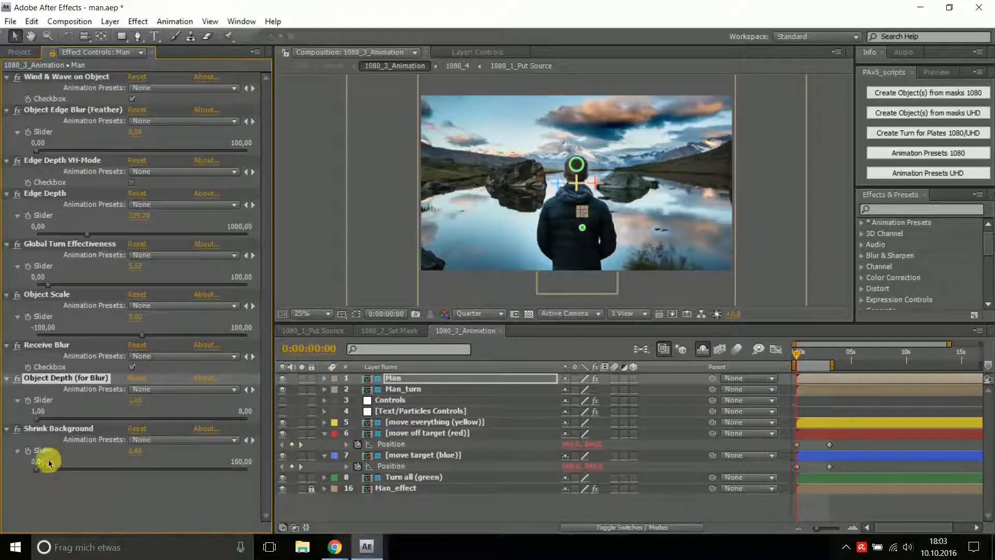
Step: Try Shrink Background at about 24 while shifting the Man slightly, and restore the slider to 0 and the original position
left_click(69, 430)
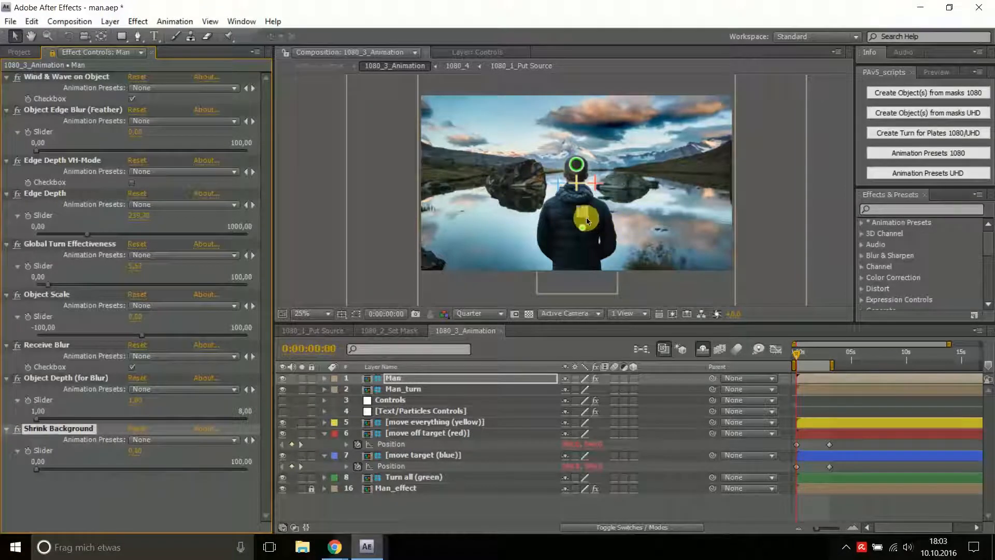
left_click_drag(583, 213, 584, 183)
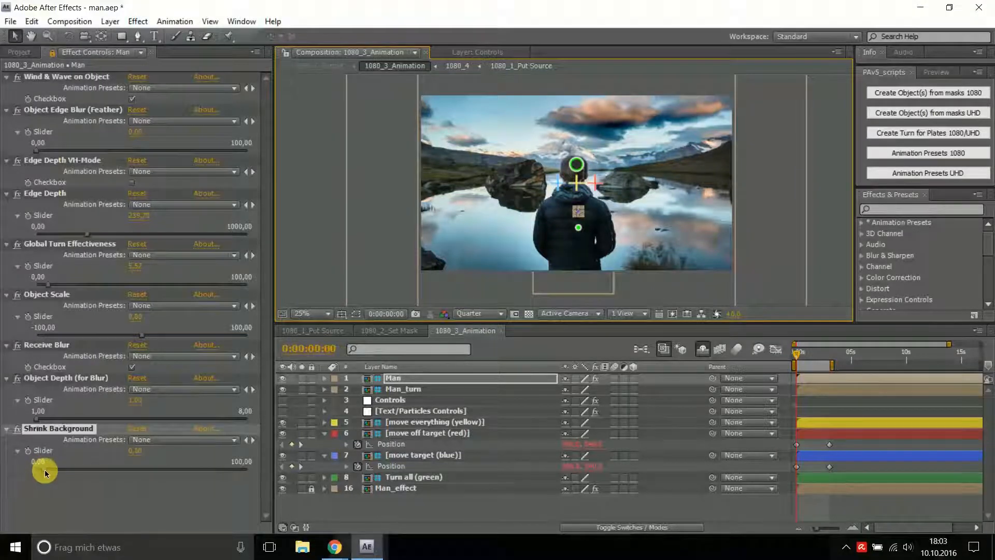
left_click_drag(44, 470, 85, 471)
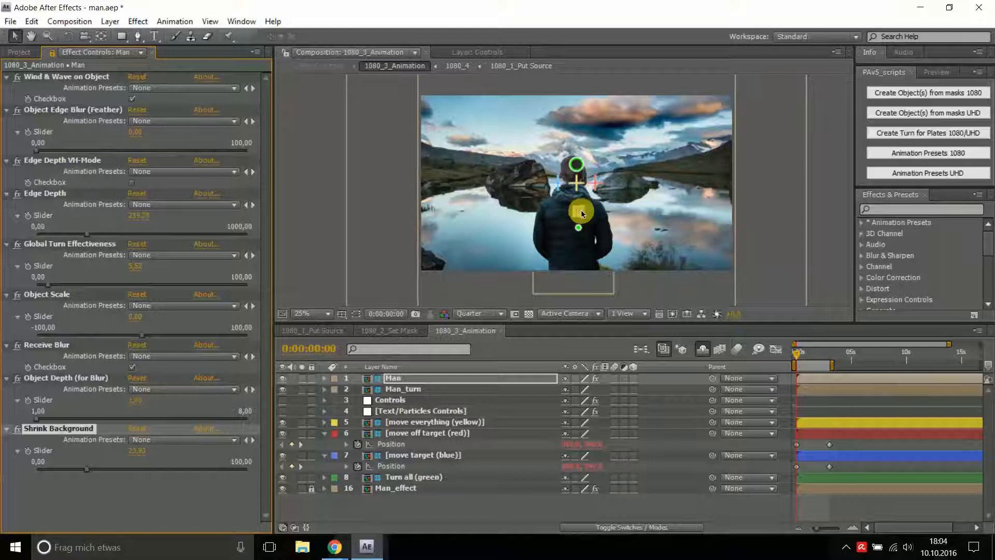
left_click_drag(579, 210, 583, 231)
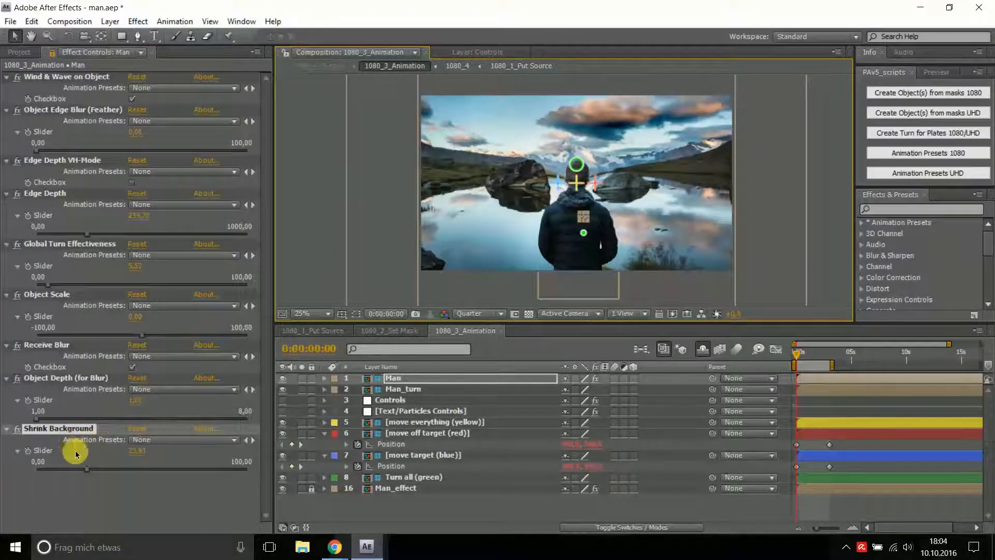
left_click_drag(86, 468, 33, 474)
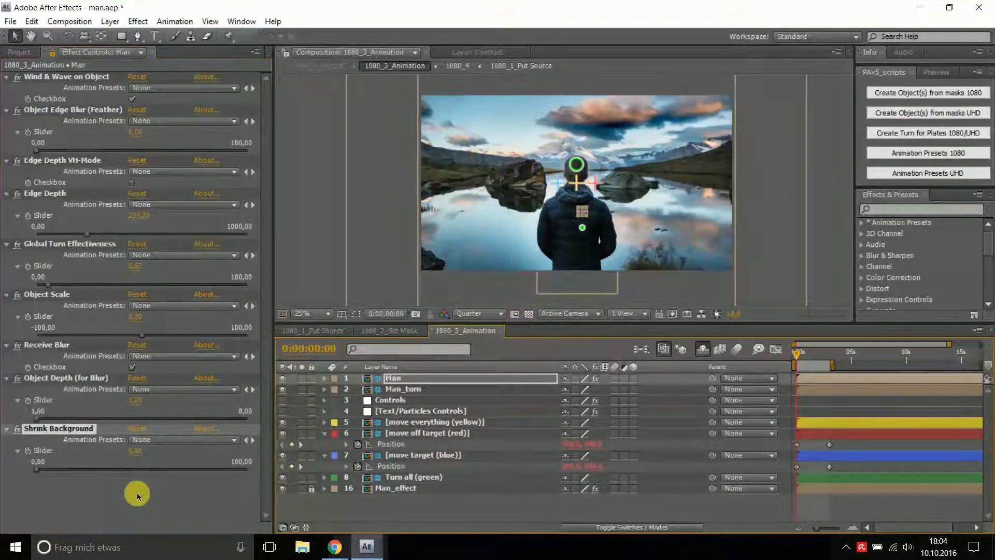
Step: Scrub through the first seconds of the animation to check the man's motion, and return to the start
left_click(797, 355)
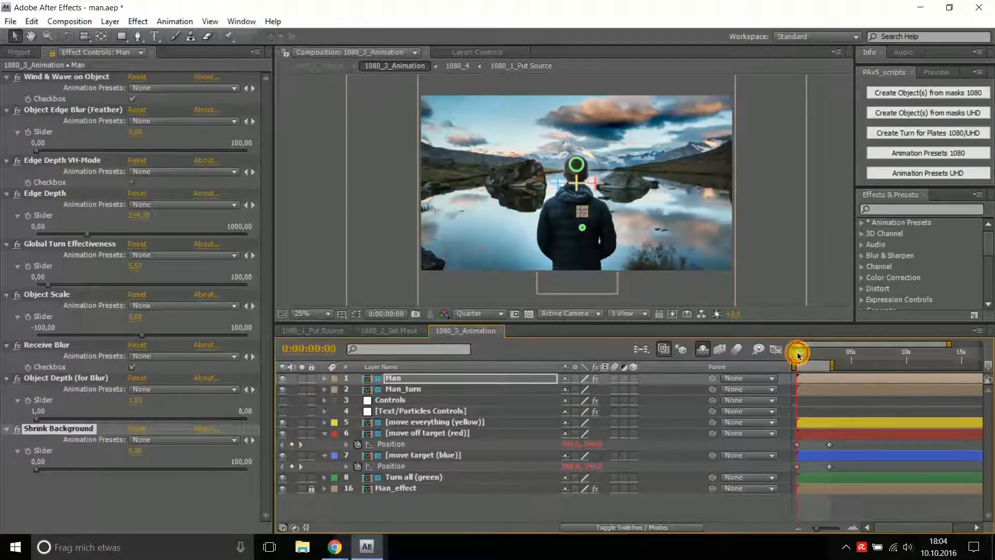
left_click_drag(814, 353, 820, 351)
left_click_drag(822, 355, 794, 353)
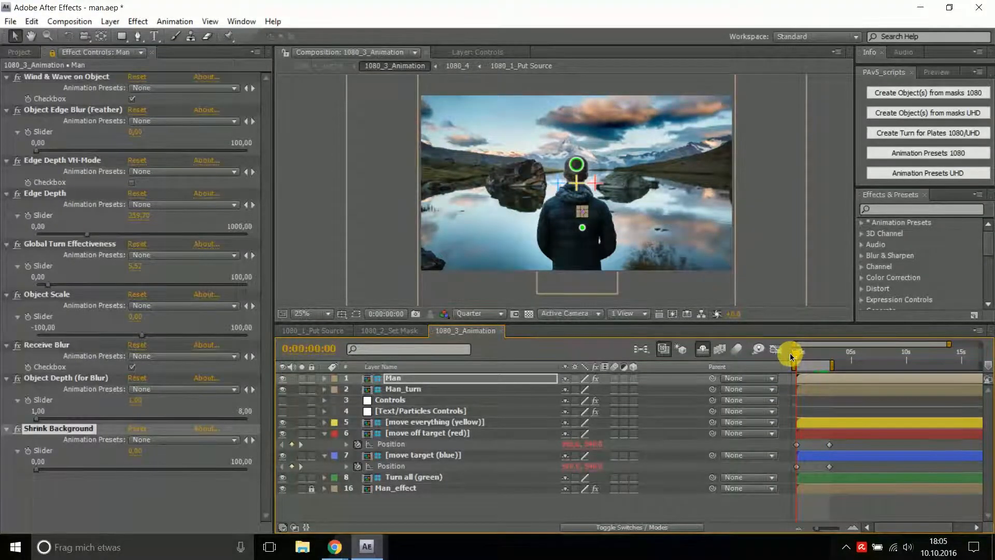
mouse_move(790, 353)
left_mouse_down()
mouse_move(822, 356)
mouse_move(790, 356)
left_mouse_up()
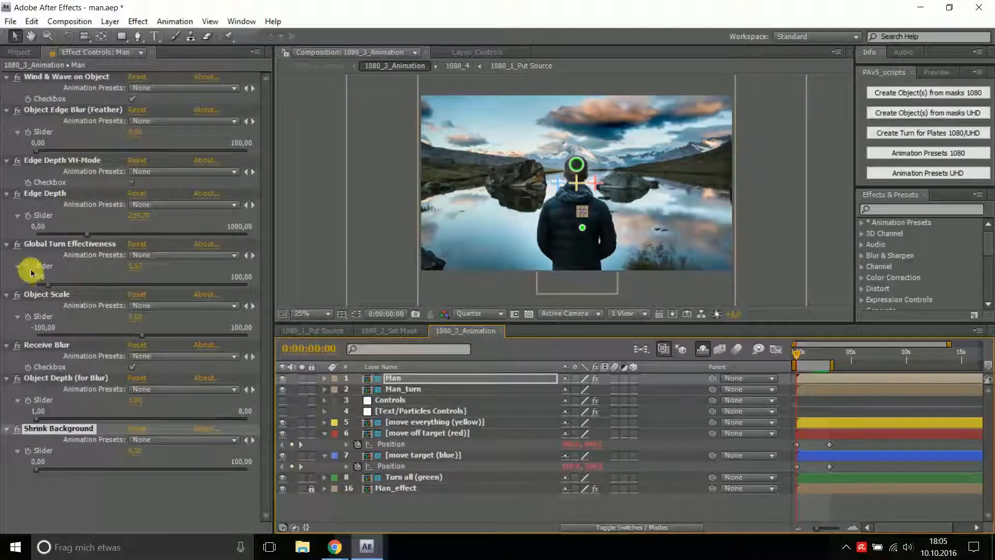
Step: At the first frame, start keyframing the Man's Object Scale and its layer Position
left_click(29, 316)
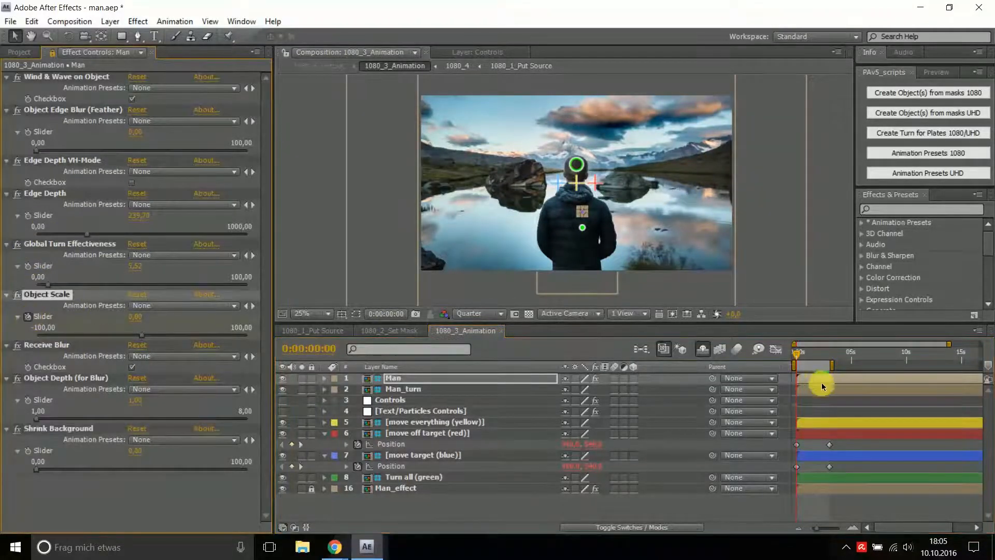
left_click(392, 378)
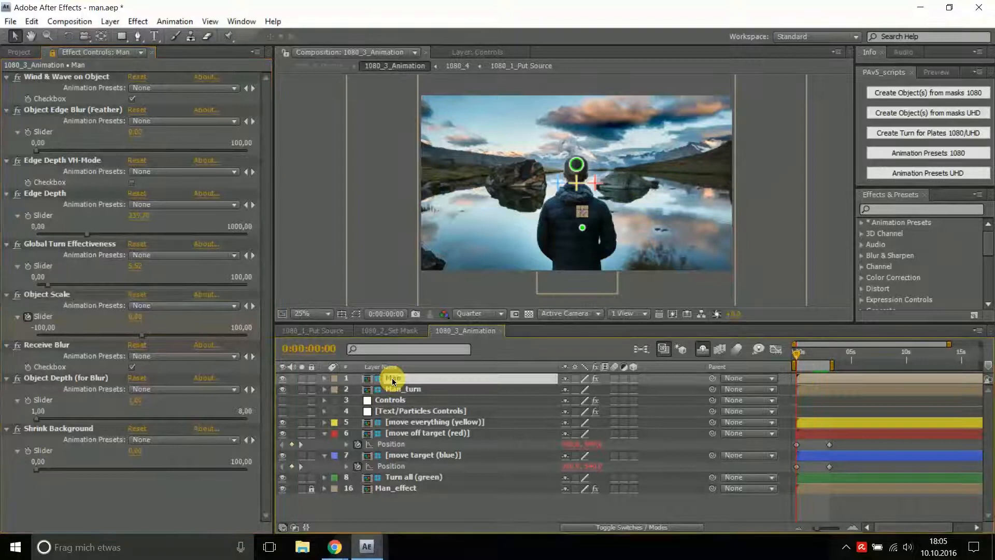
key("p")
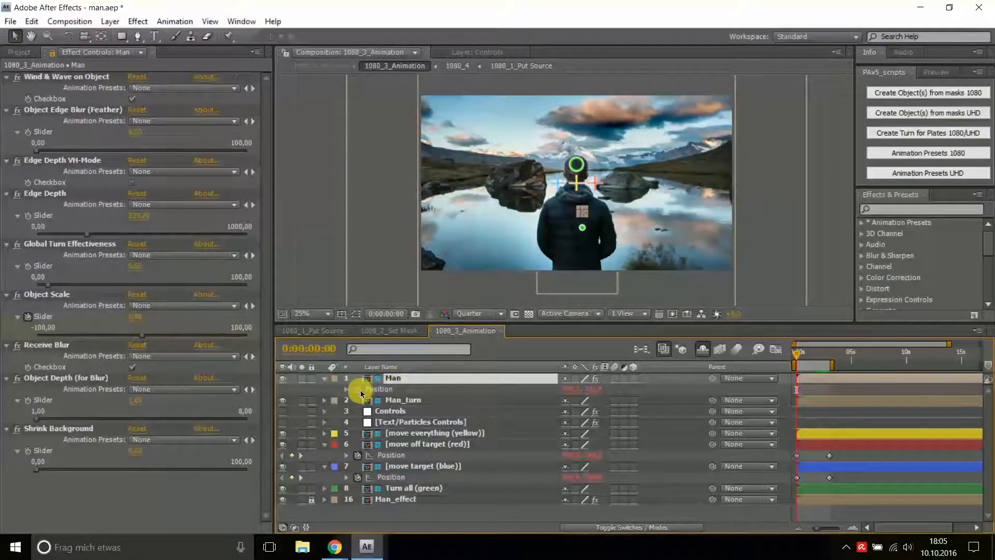
left_click(357, 389)
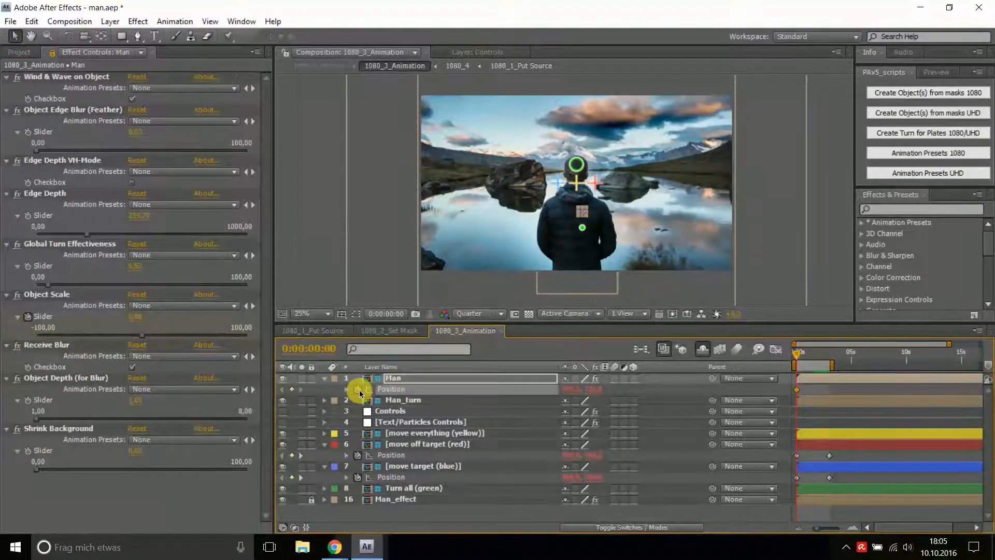
Step: At 0:00:03:00, enlarge the Man by setting an Object Scale keyframe of about 29
left_click(801, 354)
left_click_drag(801, 354, 825, 354)
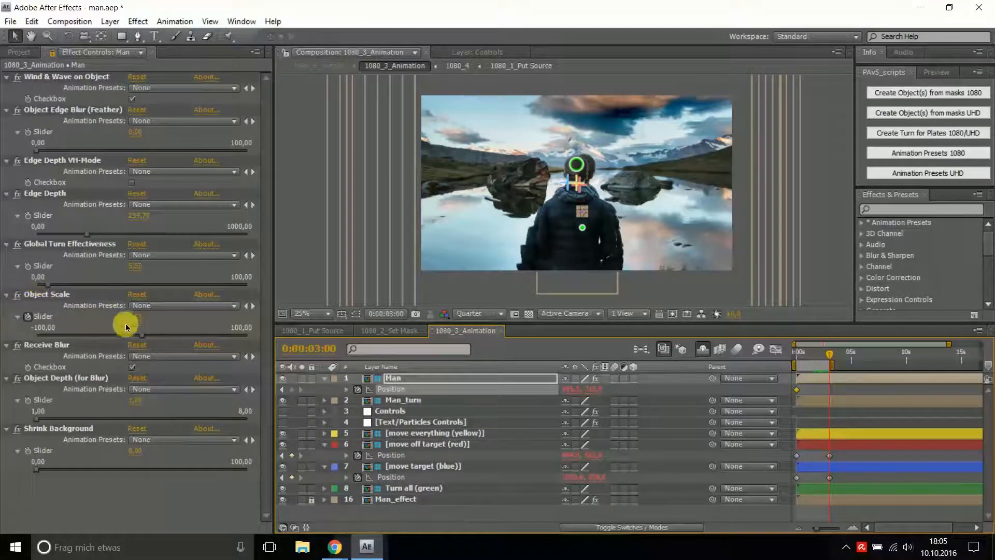
left_click_drag(142, 335, 172, 335)
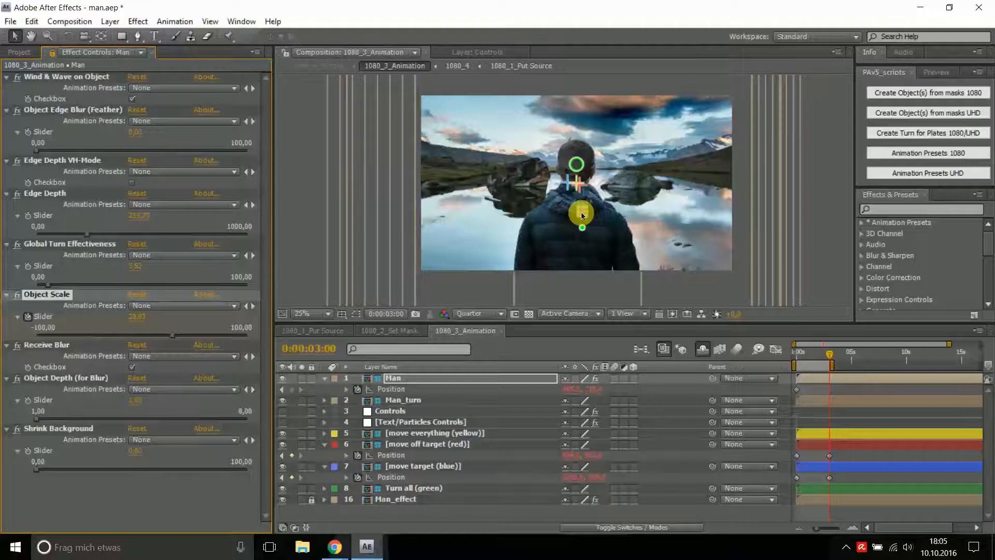
Step: At 0:00:03:00, fine-tune the Man's position slightly and raise his Object Scale keyframe to about 33
left_click_drag(582, 211, 583, 211)
left_click_drag(175, 335, 177, 334)
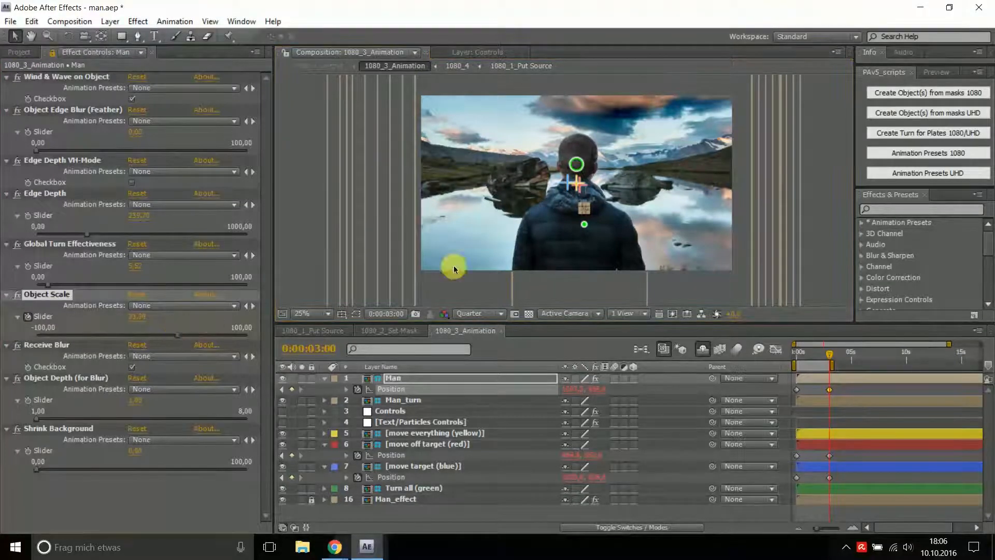
left_click(581, 212)
scroll(590, 234, "up", 2)
left_click_drag(617, 228, 611, 227)
left_click_drag(600, 180, 582, 212)
scroll(582, 213, "down", 1)
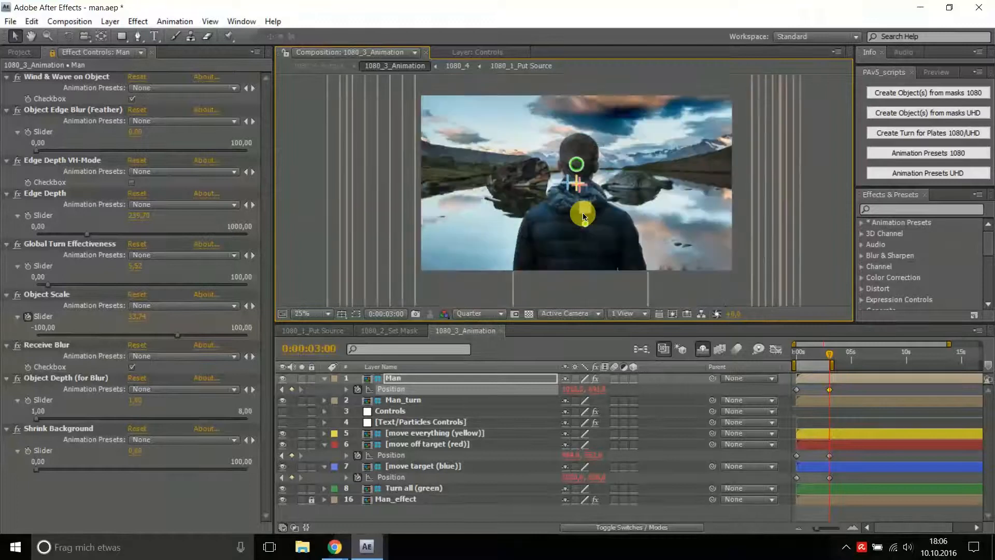
left_click(821, 193)
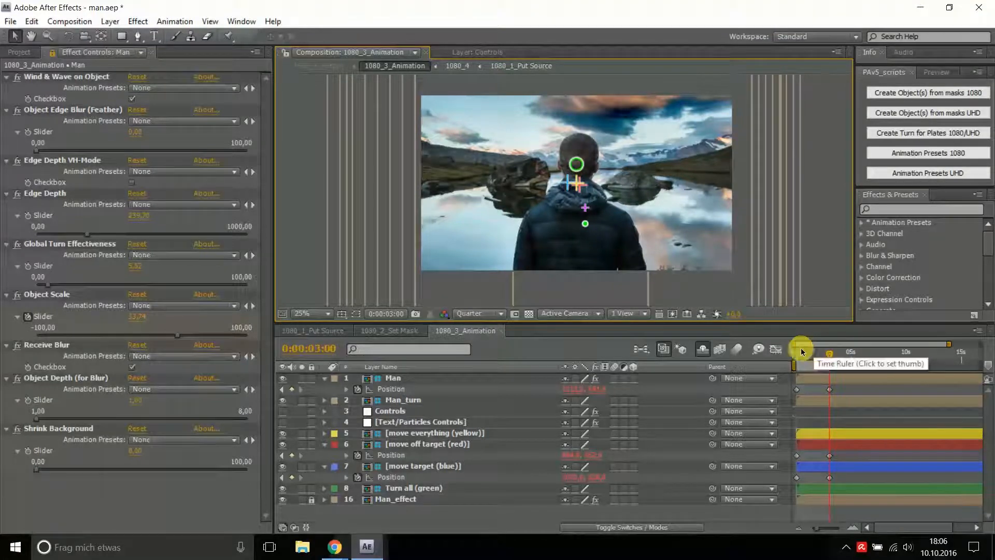
Step: Unlock the effect controls to show the Controls layer's settings and set its Blur Amount to 20
left_click(394, 412)
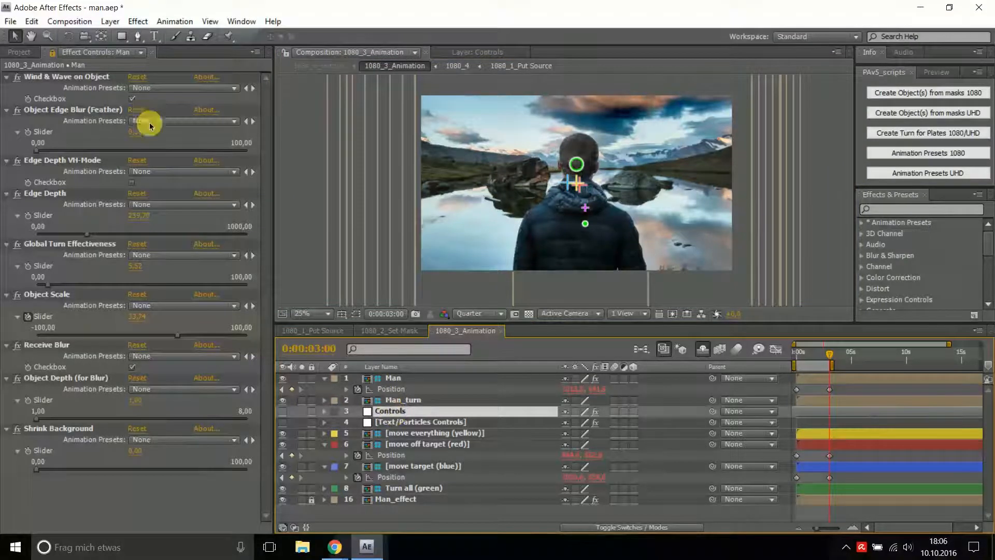
left_click(53, 53)
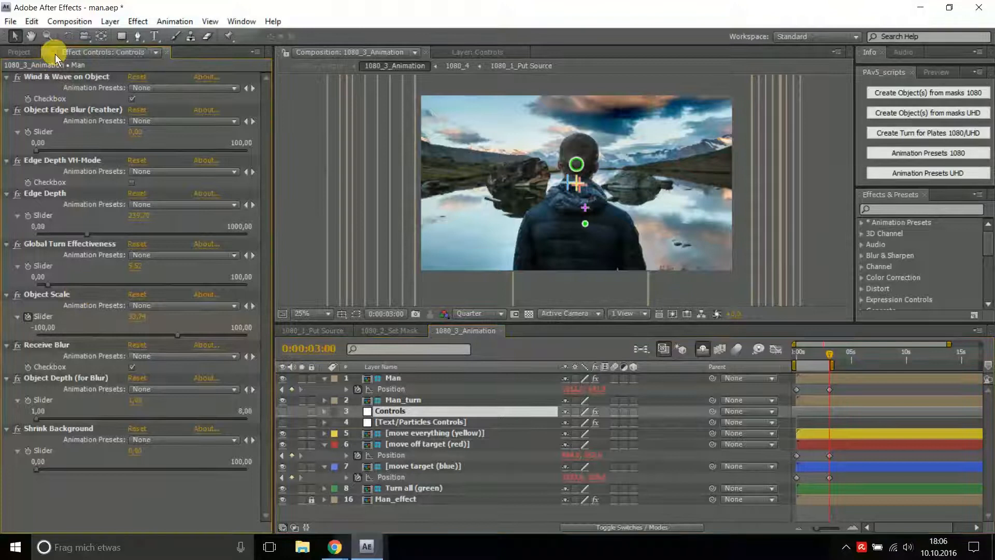
left_click(52, 54)
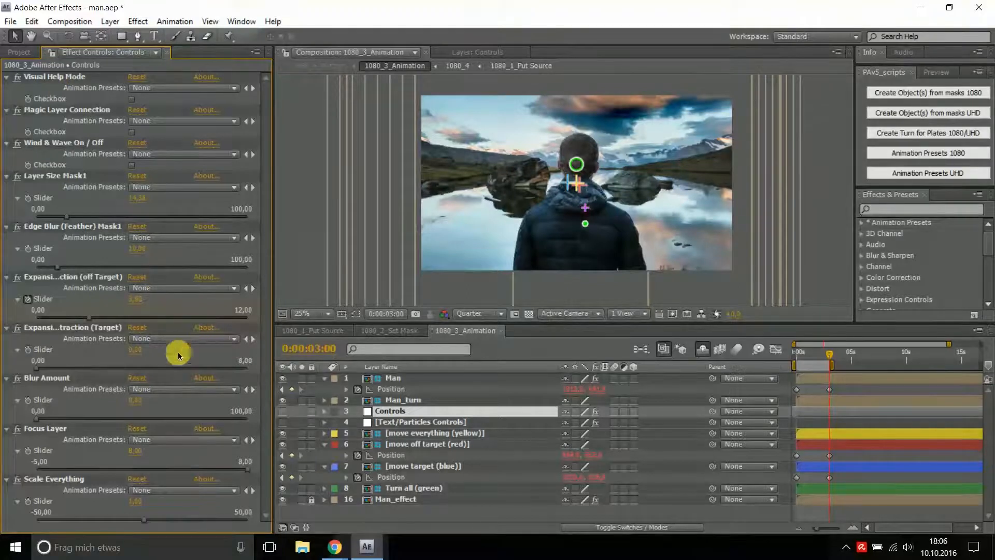
left_click(137, 402)
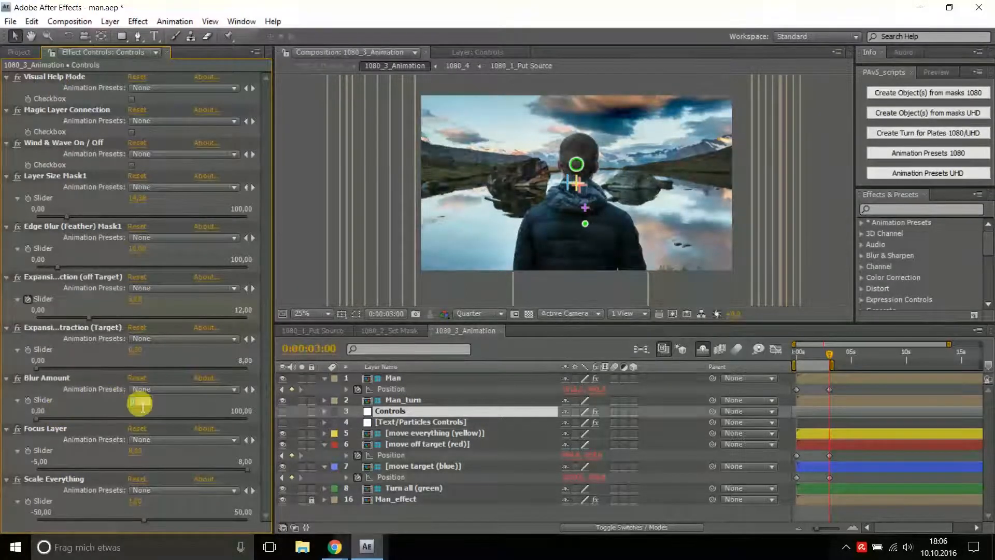
type("20")
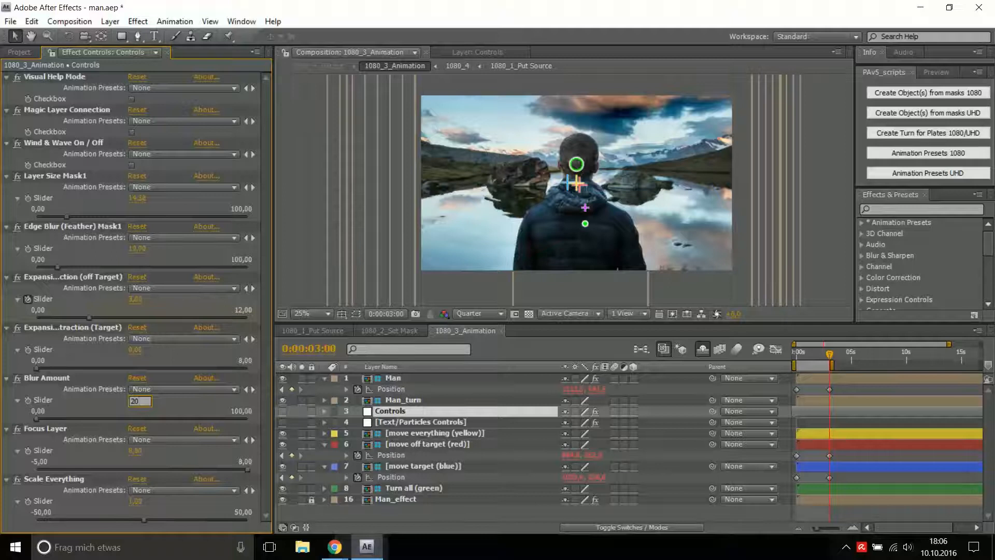
key("Return")
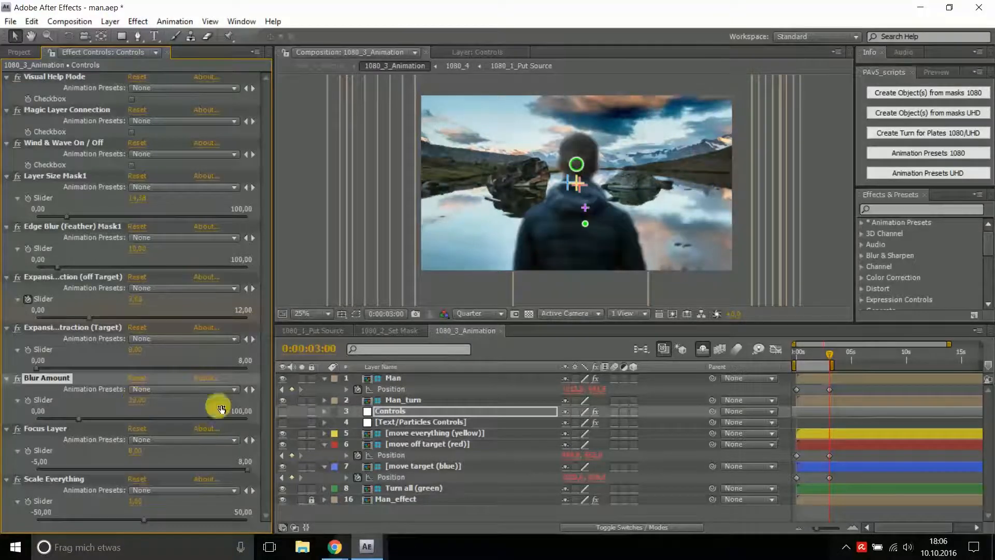
Step: Keyframe the Controls layer's Focus Layer from 8 at the first frame to 1 at 0:00:03:00
left_click(813, 353)
left_click(796, 356)
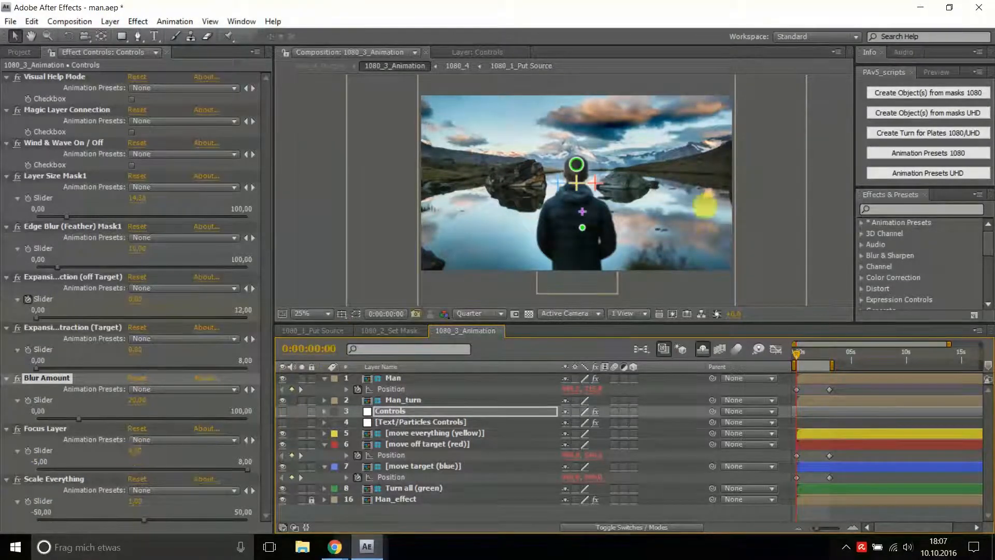
left_click(28, 450)
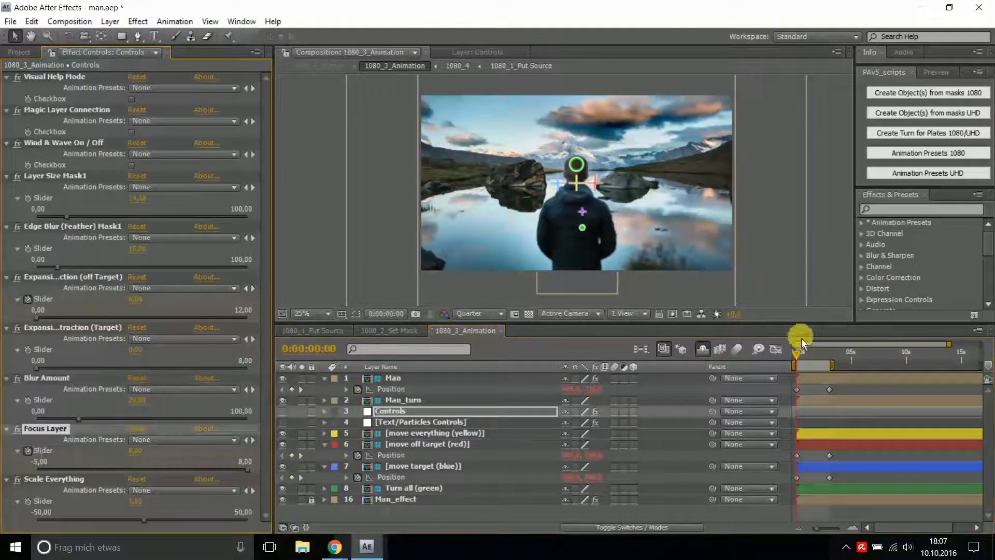
left_click(805, 358)
left_click_drag(805, 358, 828, 356)
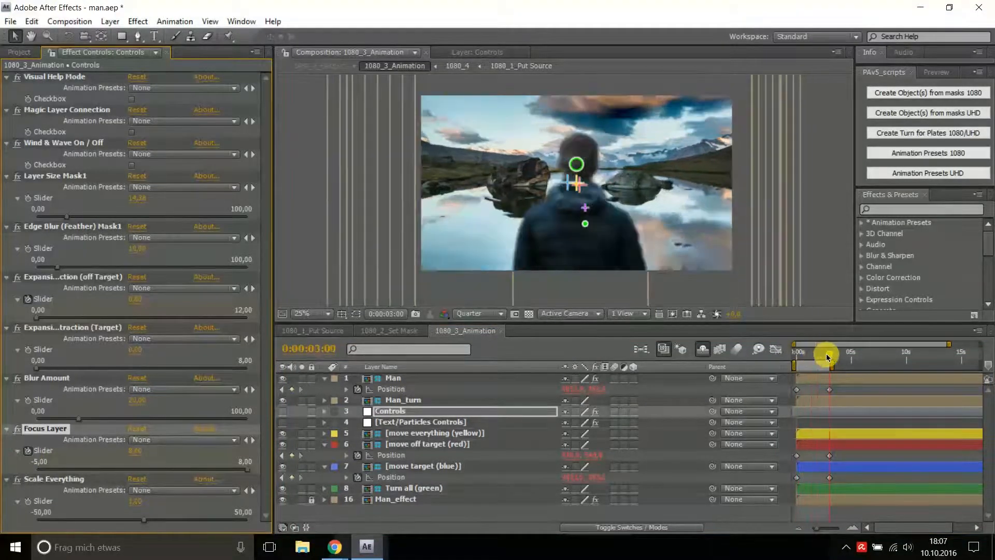
left_click(134, 450)
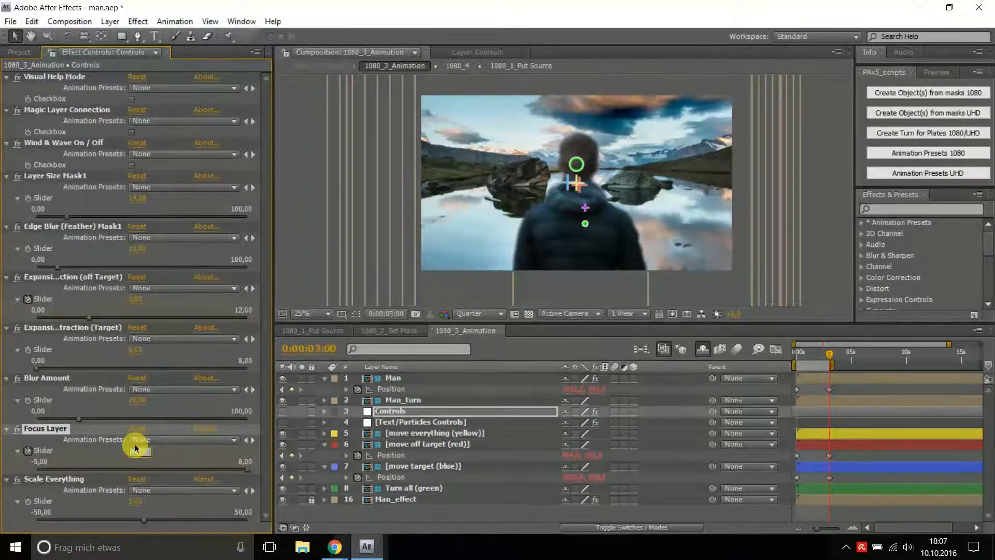
type("1")
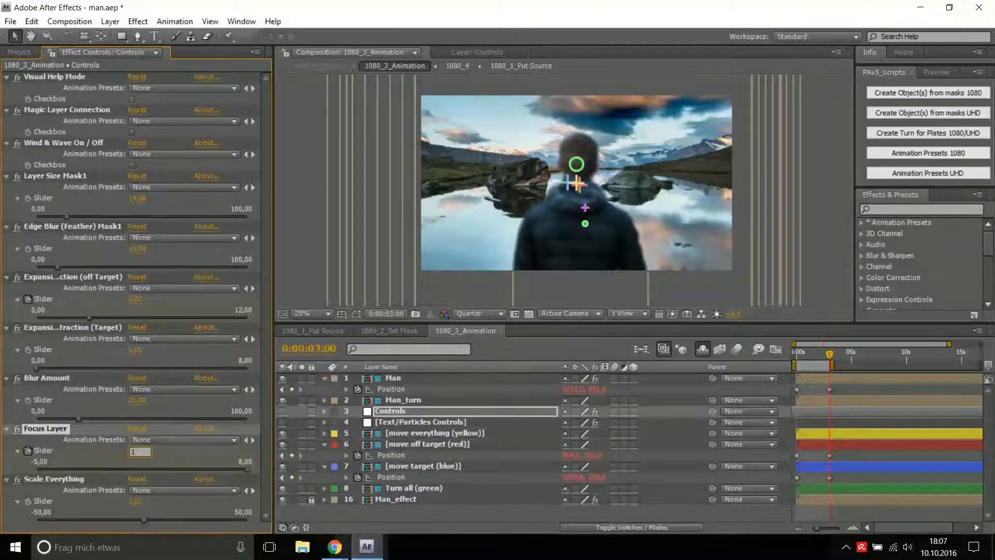
left_click(134, 446)
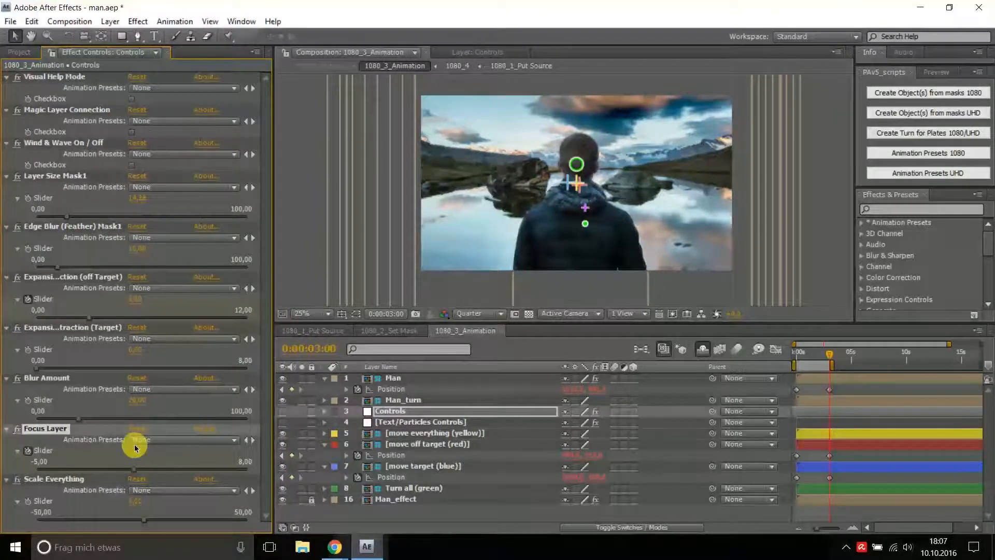
Step: Check the Man's blur settings around 0:00:03:00 and enable Magic Layer Connection on the Controls layer
left_click(393, 379)
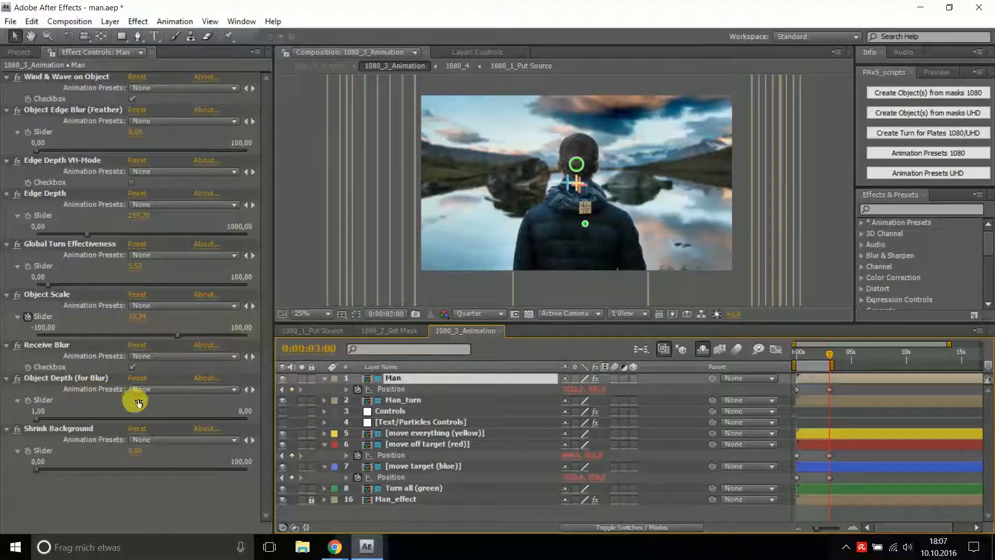
mouse_move(821, 354)
left_mouse_down()
mouse_move(789, 356)
mouse_move(829, 352)
left_mouse_up()
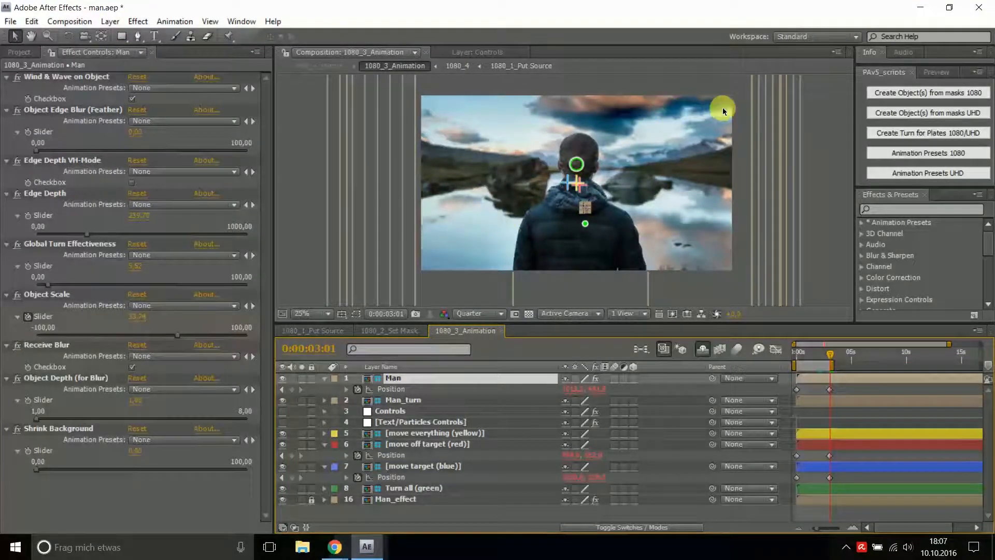
left_click(395, 412)
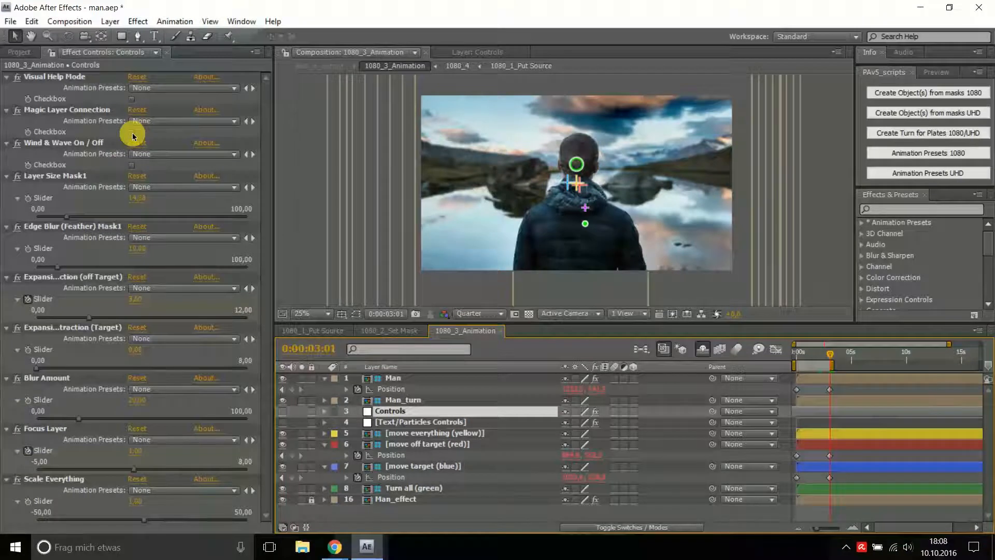
left_click(133, 136)
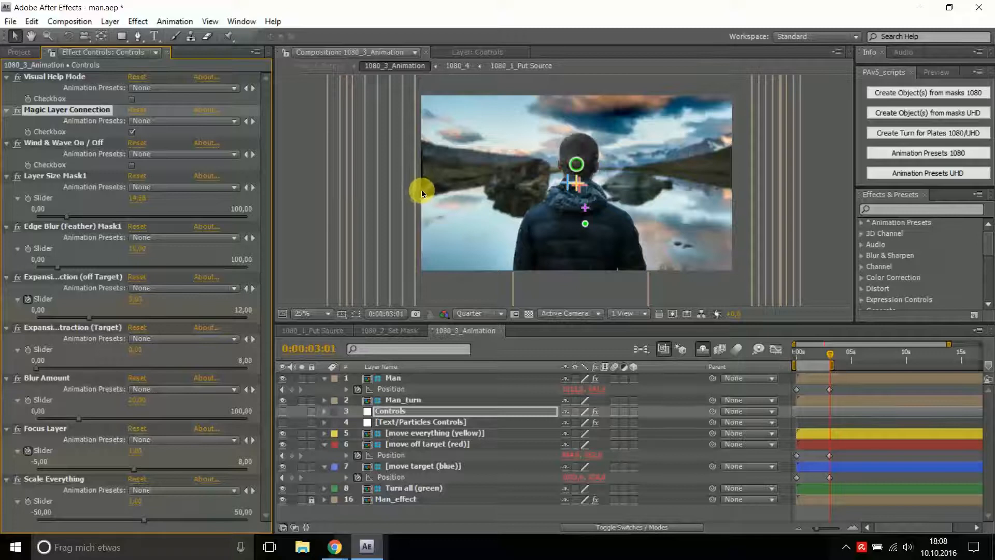
Step: Set Scale Everything on the Controls layer to 1.7, after trying 1.5
left_click(137, 503)
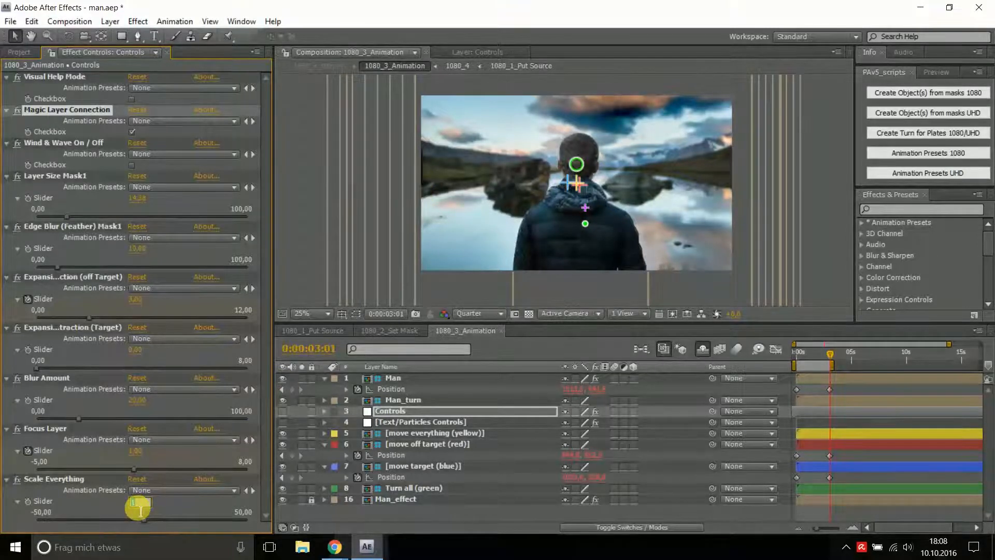
type("1,5")
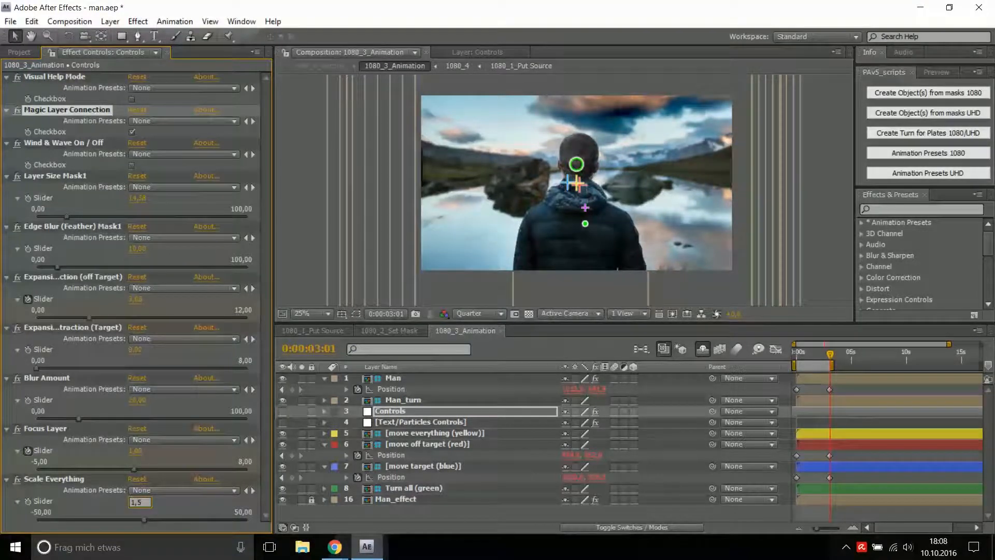
left_click(137, 506)
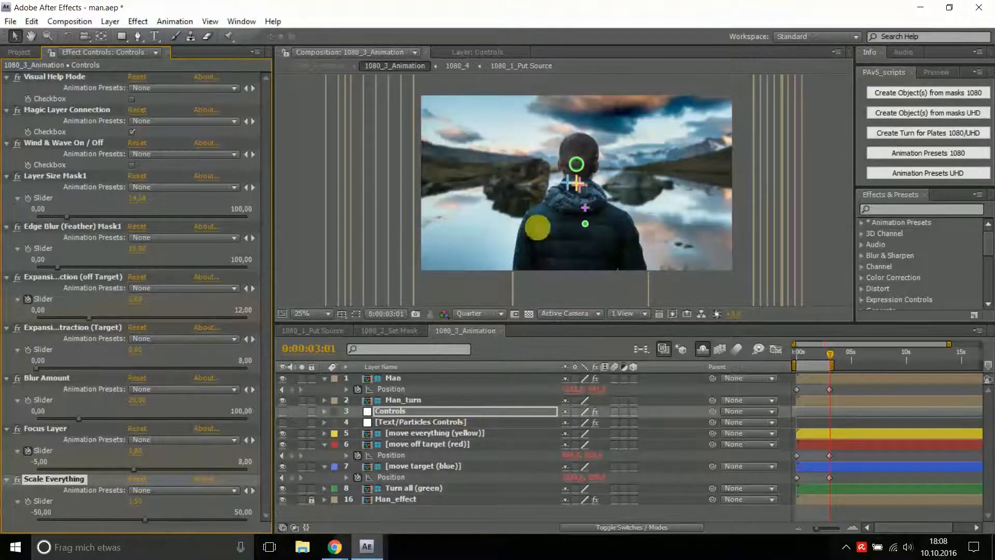
left_click(135, 502)
type("1,8")
key("Return")
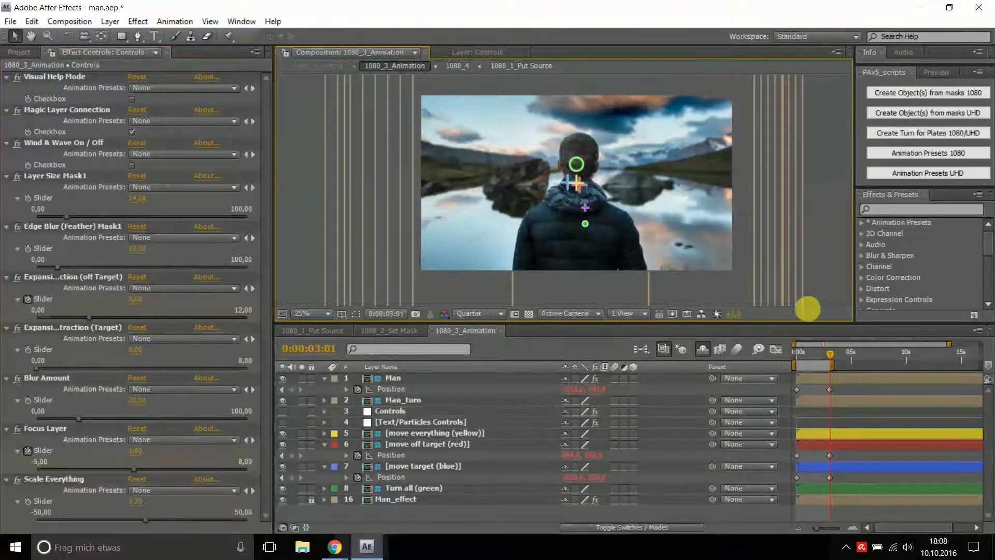
Step: Preview the animation from the first frame and return to the start
left_click(794, 357)
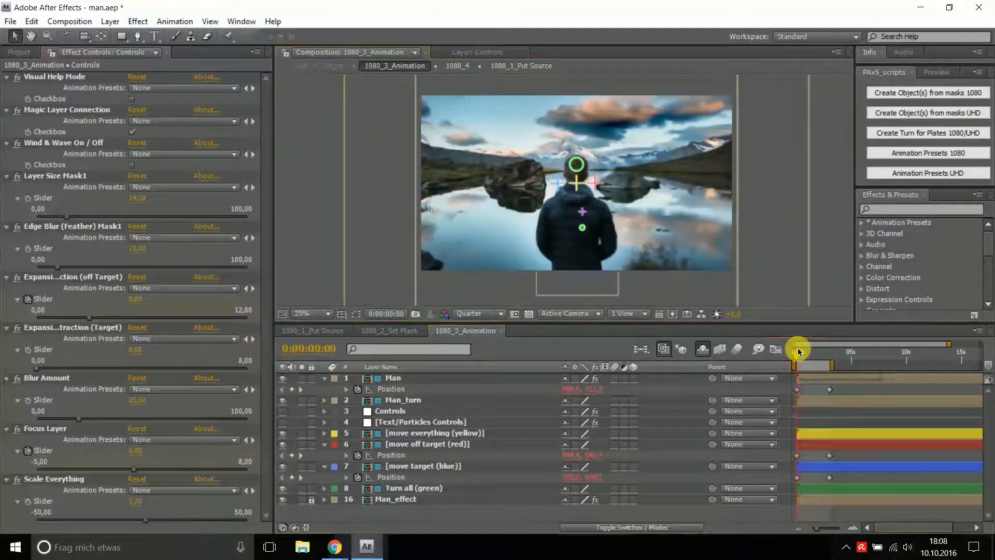
key("space")
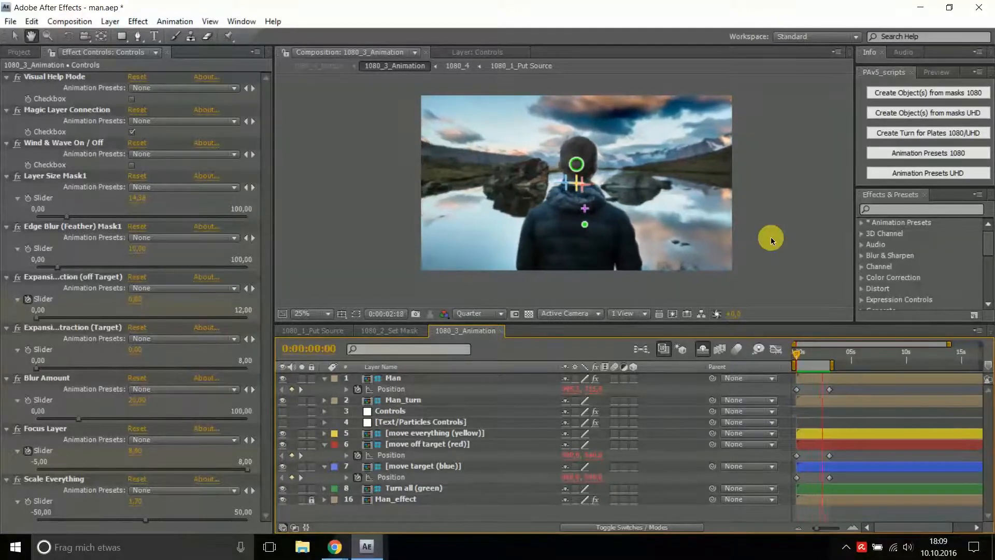
key("space")
left_click_drag(804, 356, 792, 355)
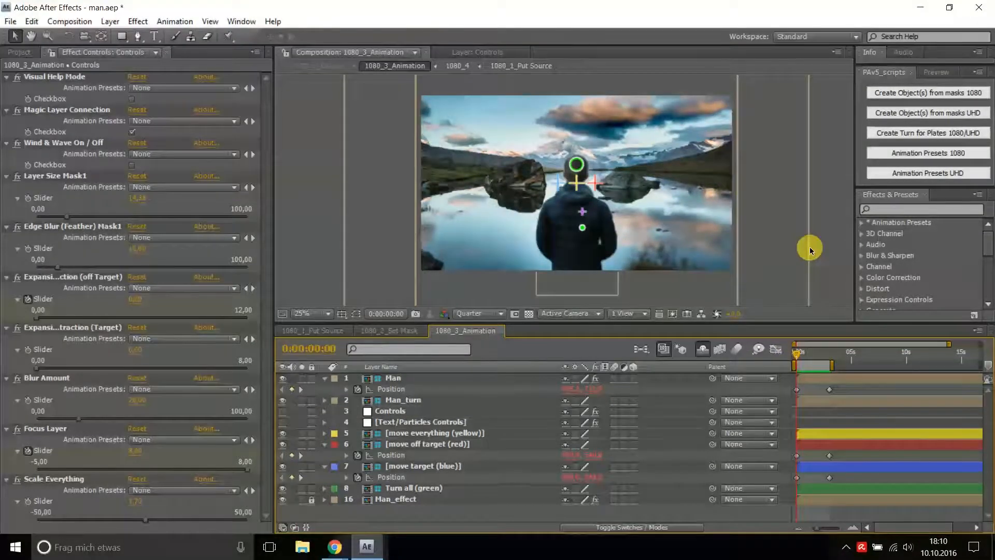
Step: Add 1080_3_Animation to the render queue and accept Best quality at Full resolution for the work area only
key("ctrl+m")
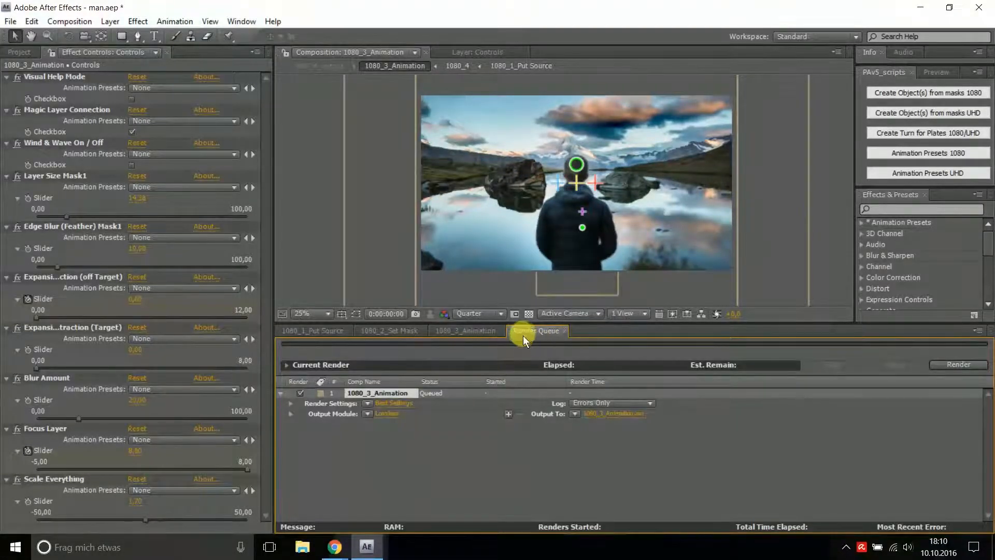
left_click(391, 402)
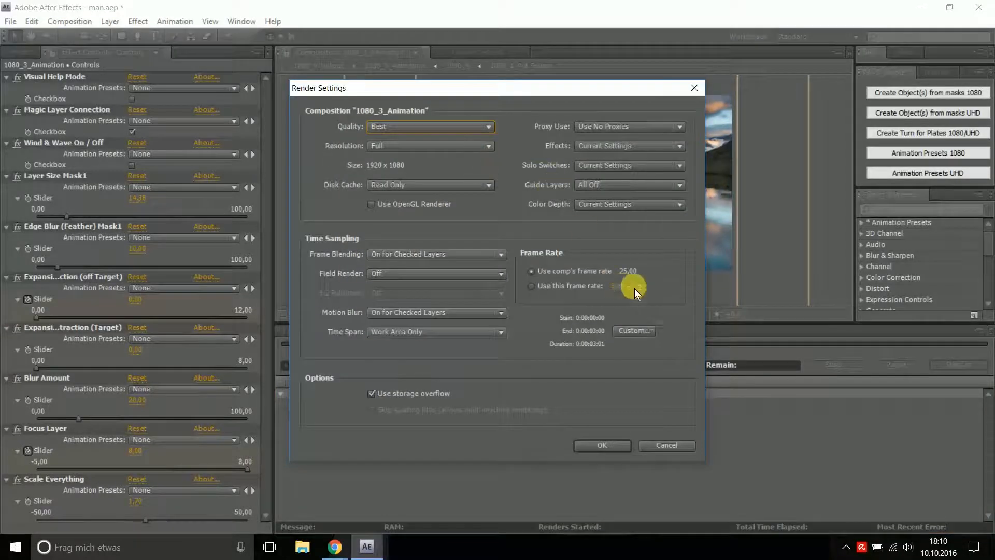
left_click(609, 447)
Step: Set the output module to QuickTime Movie format with H.264 compression
left_click(387, 413)
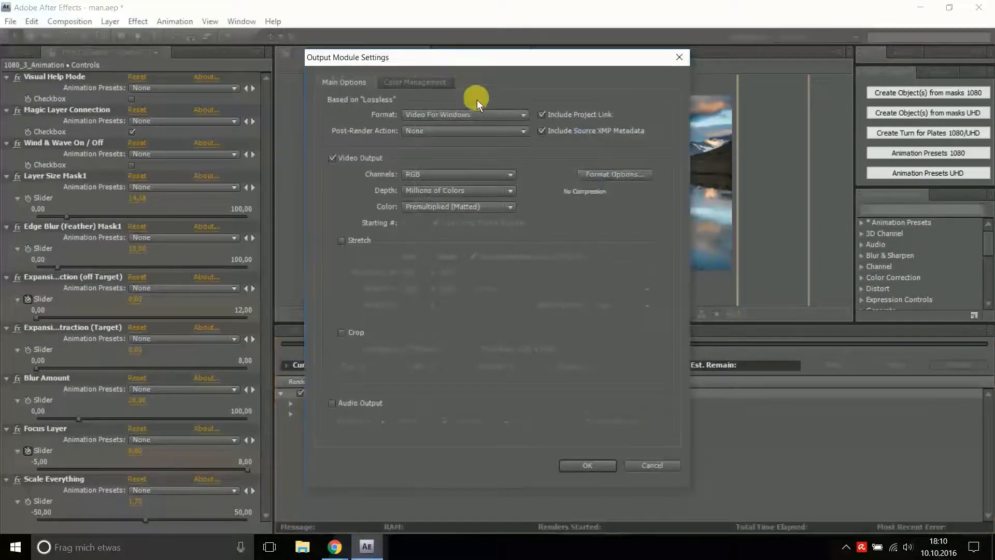
left_click(477, 113)
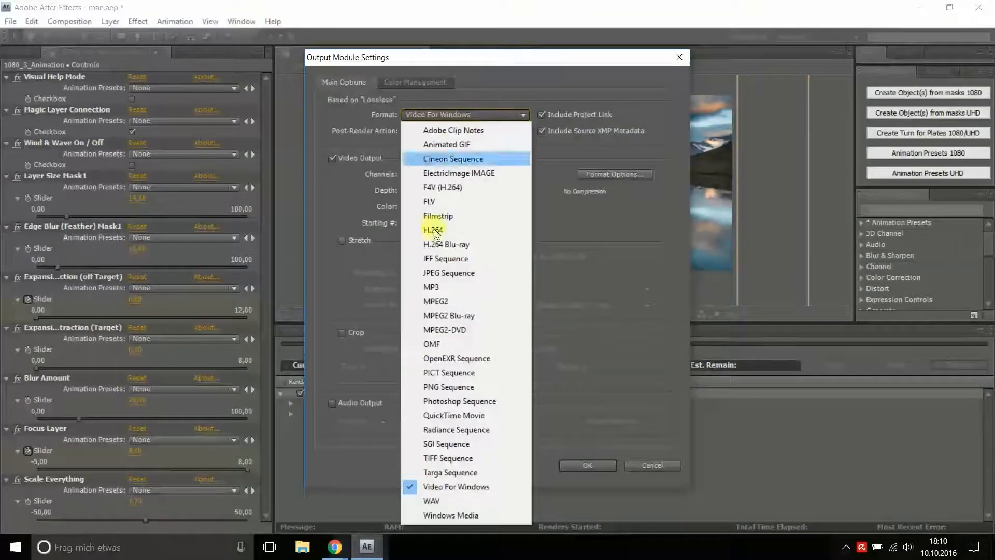
left_click(464, 414)
left_click(626, 177)
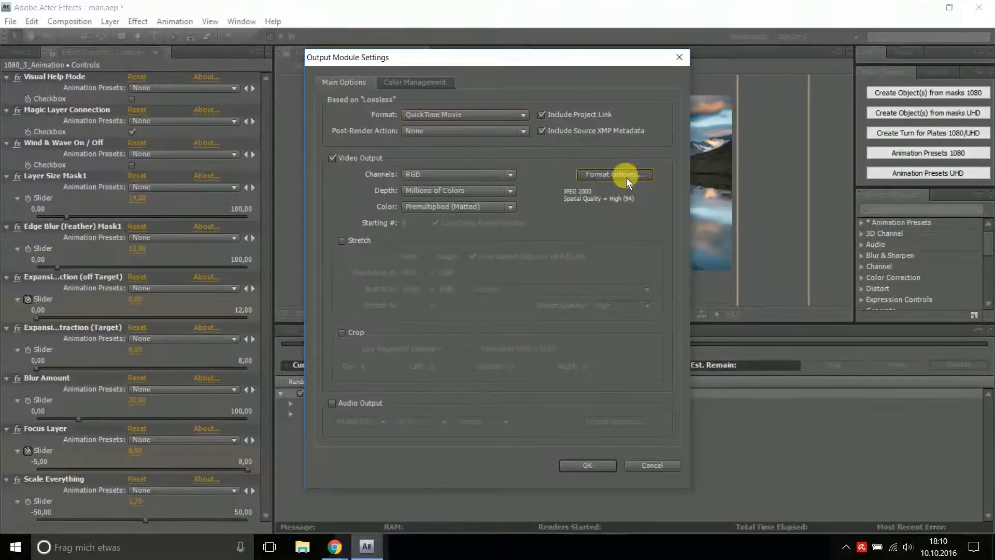
left_click(493, 91)
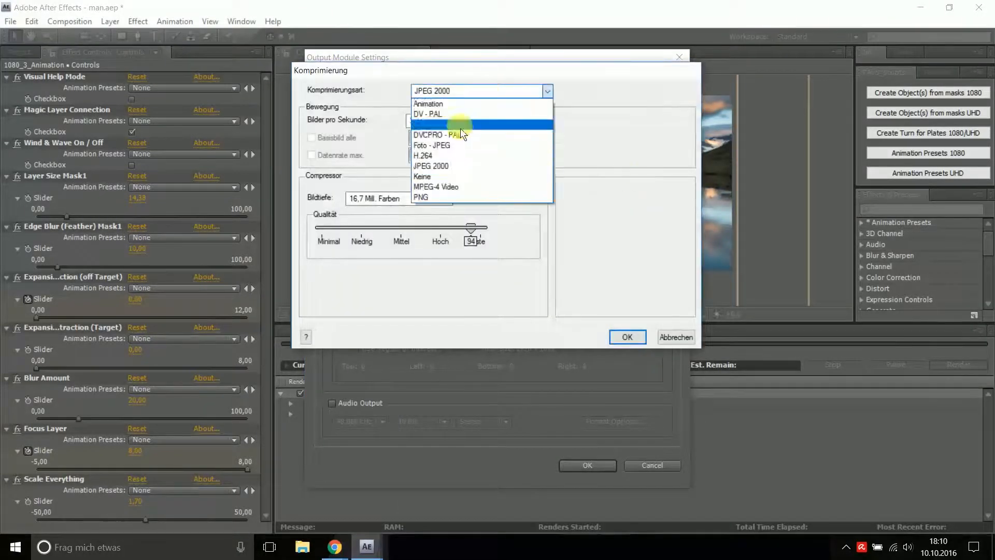
left_click(441, 155)
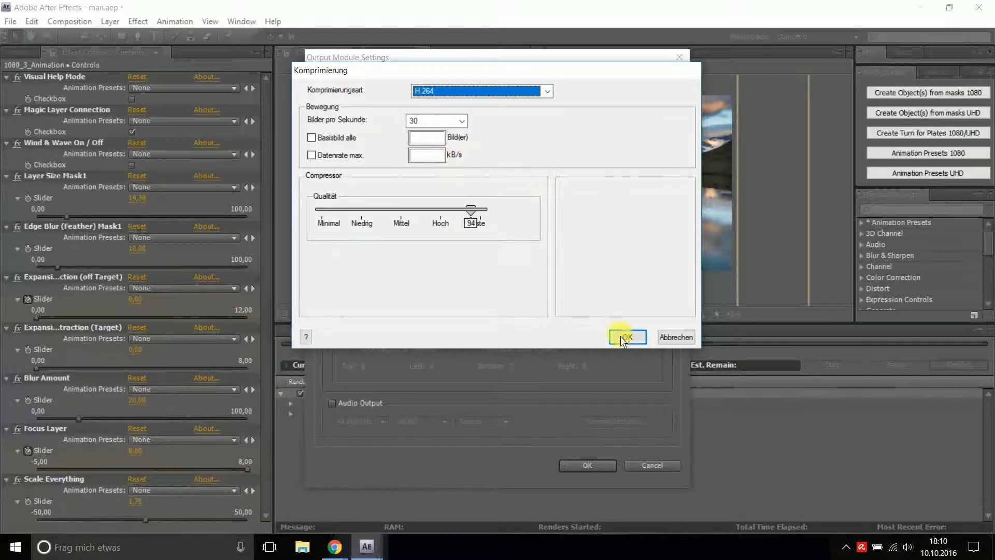
left_click(637, 341)
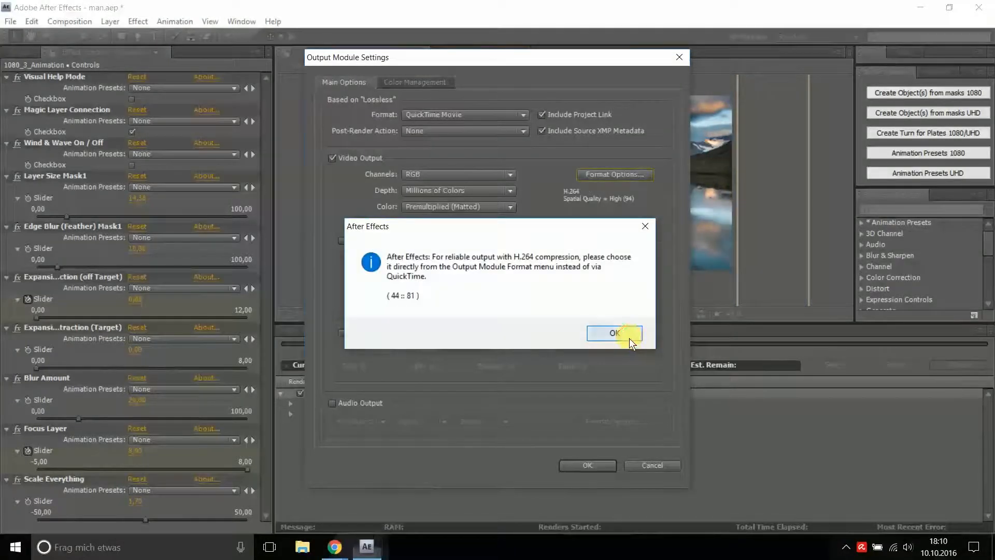
left_click(629, 338)
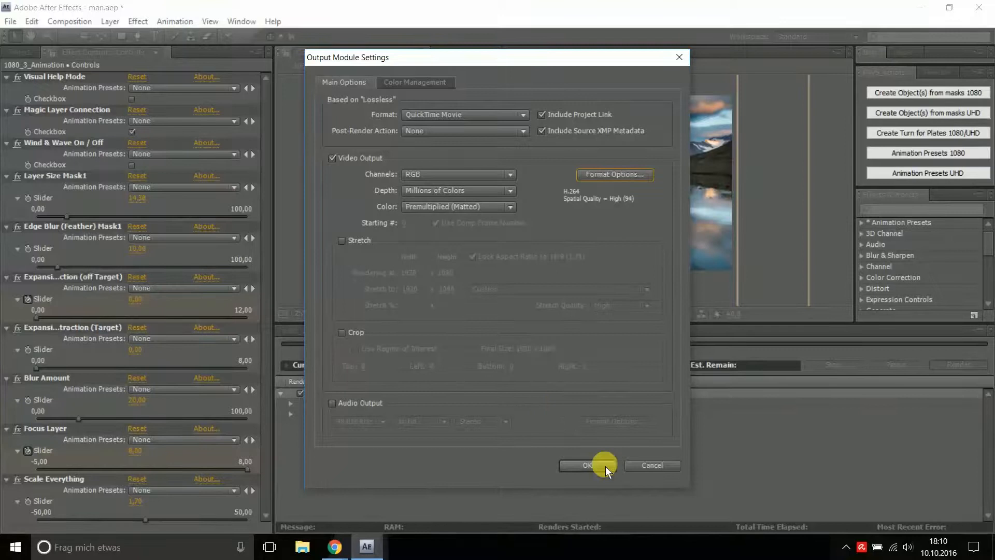
left_click(605, 466)
Step: Set the output file to man.mov in the Animator_V5 folder and start the render
left_click(619, 415)
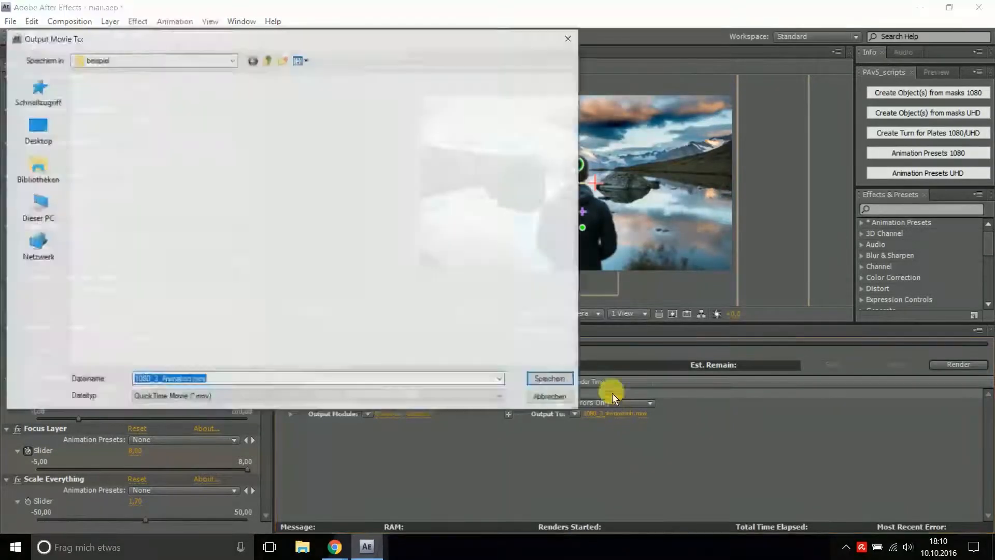
left_click(269, 61)
left_click(269, 61)
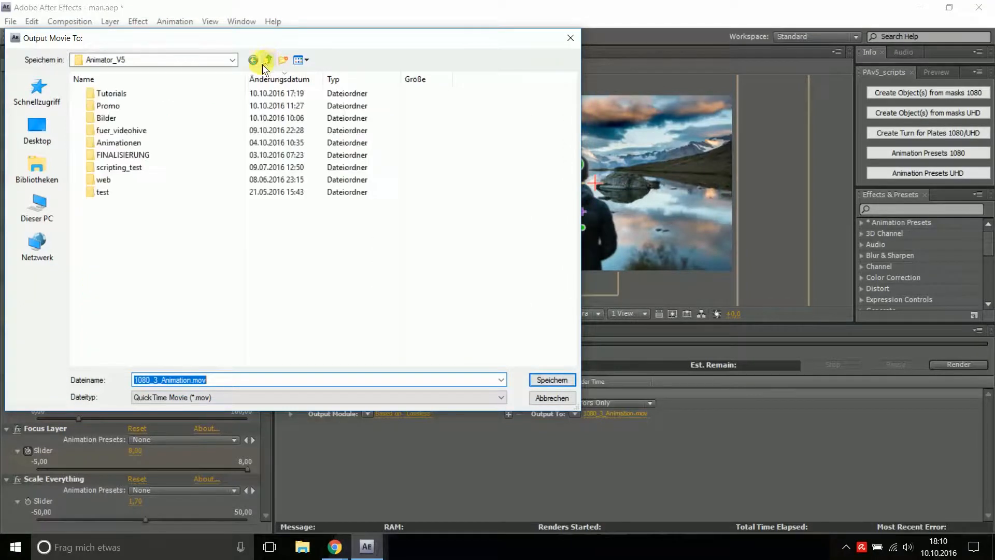
left_click_drag(193, 381, 69, 378)
type("man")
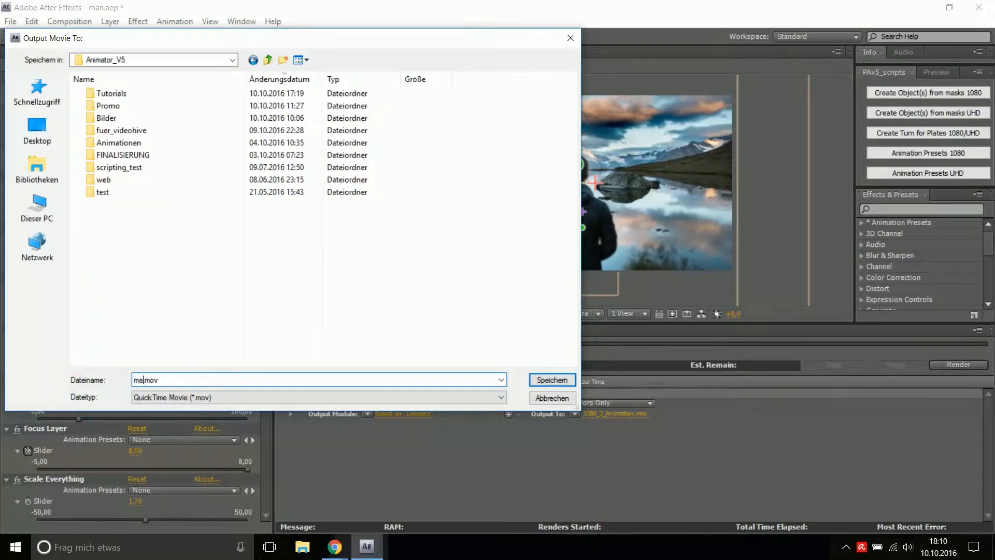
key("Return")
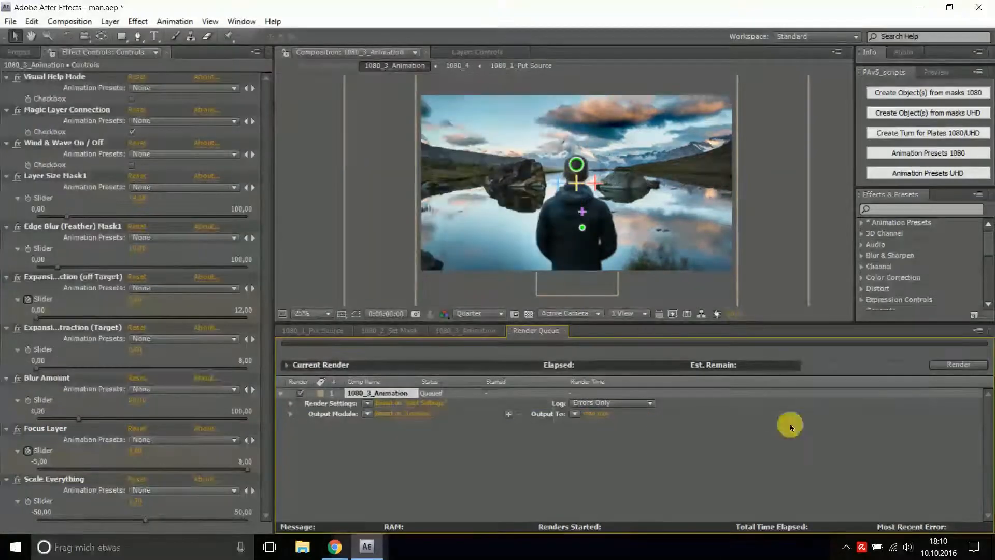
left_click(944, 367)
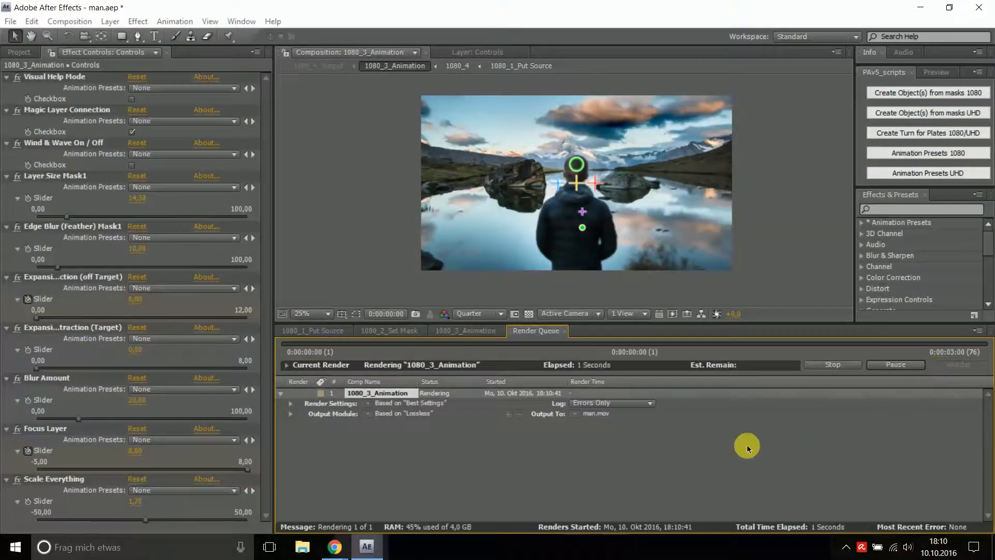